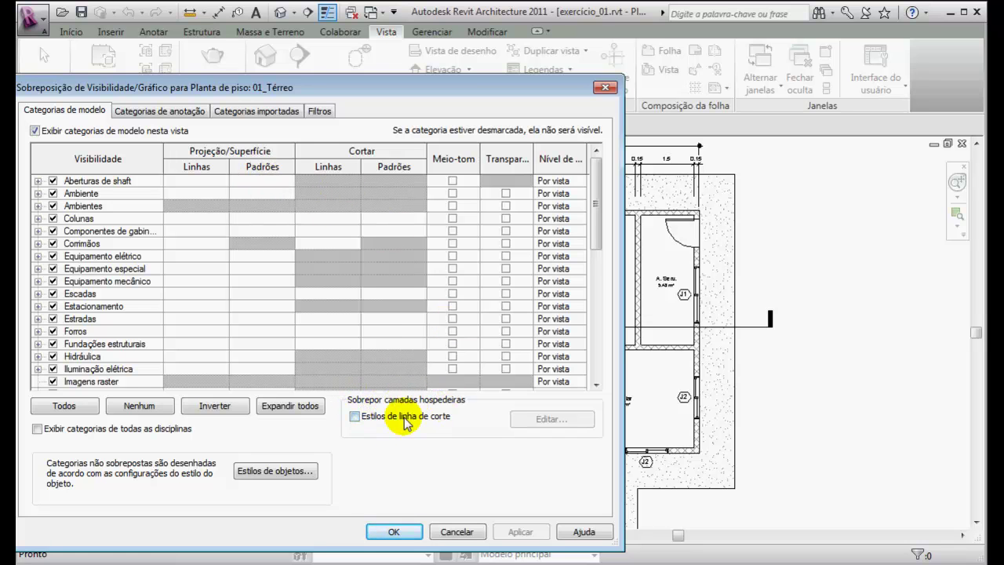
left_click(354, 416)
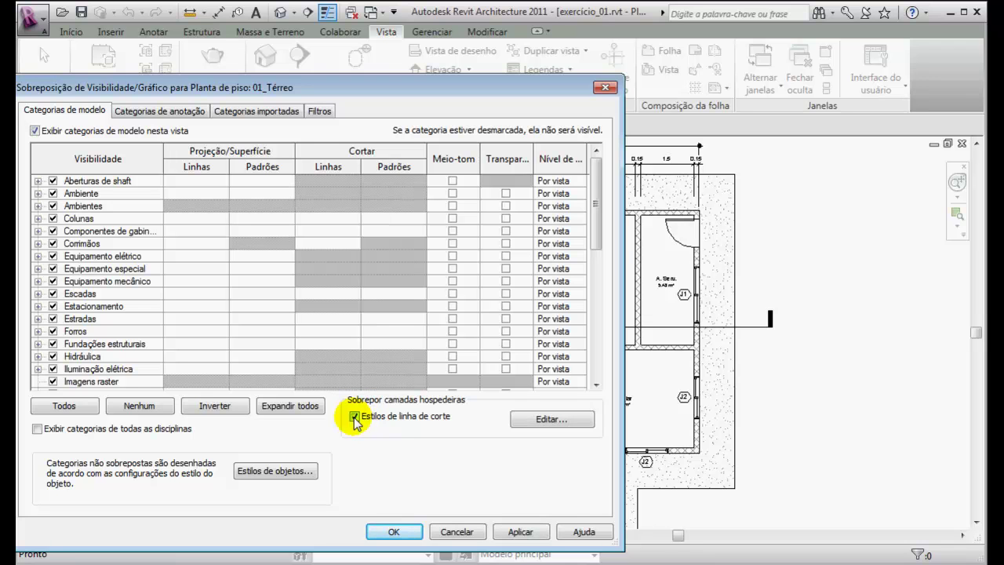
left_click(355, 417)
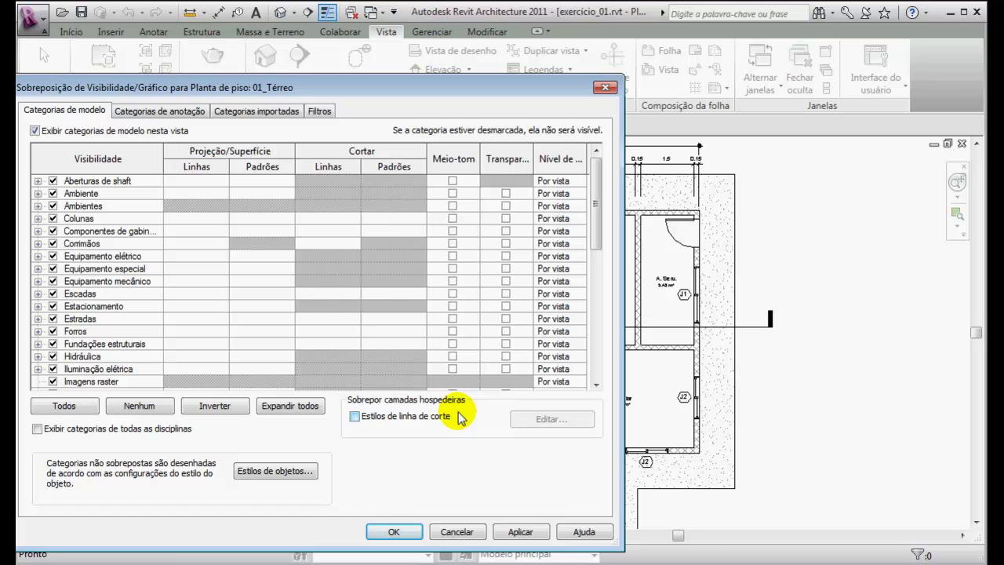
left_click(456, 531)
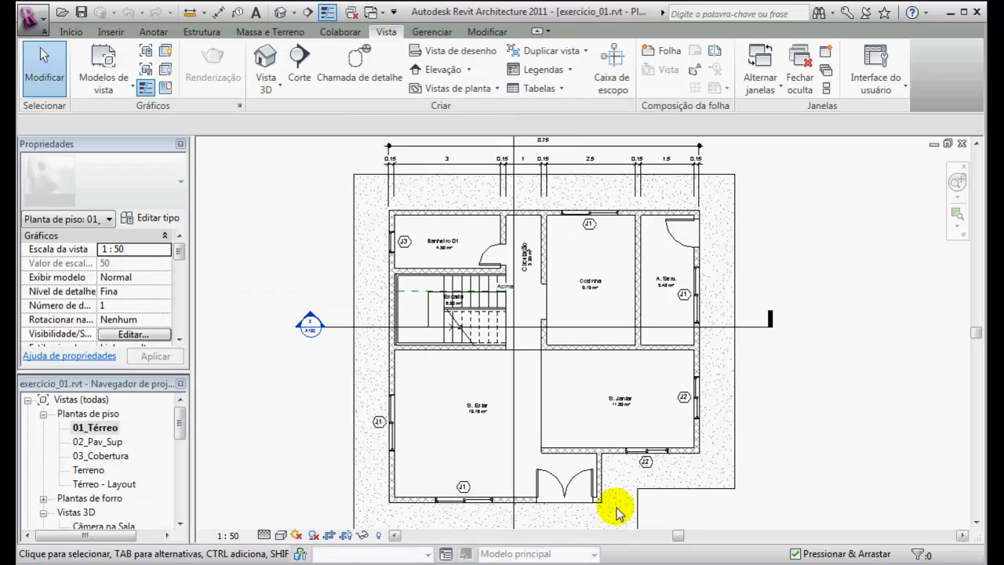
Step: Examine the wall hatching and window beside S. Jantar, and the surrounding 01_Térreo floor plan
scroll(693, 462, "up", 6)
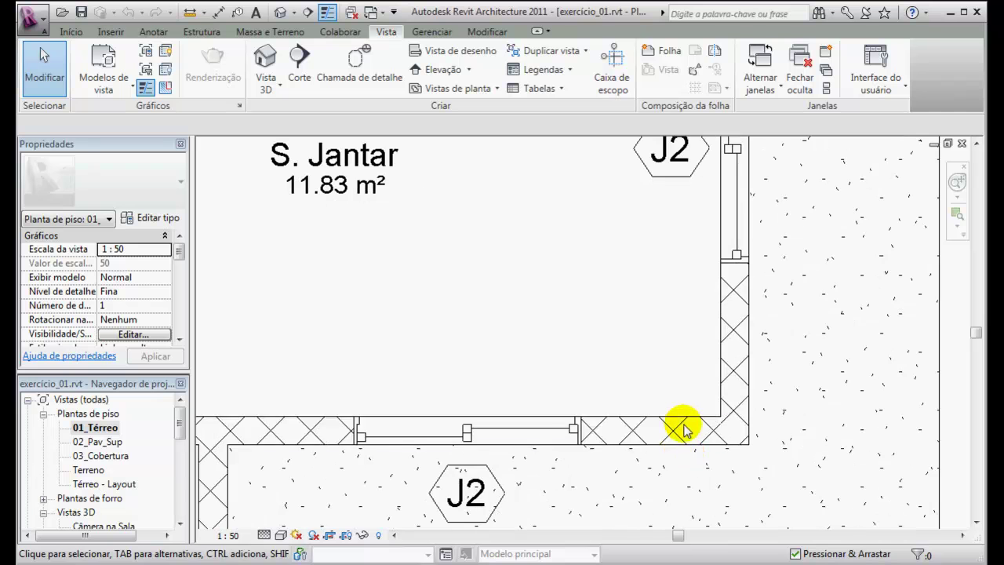
left_click(680, 424)
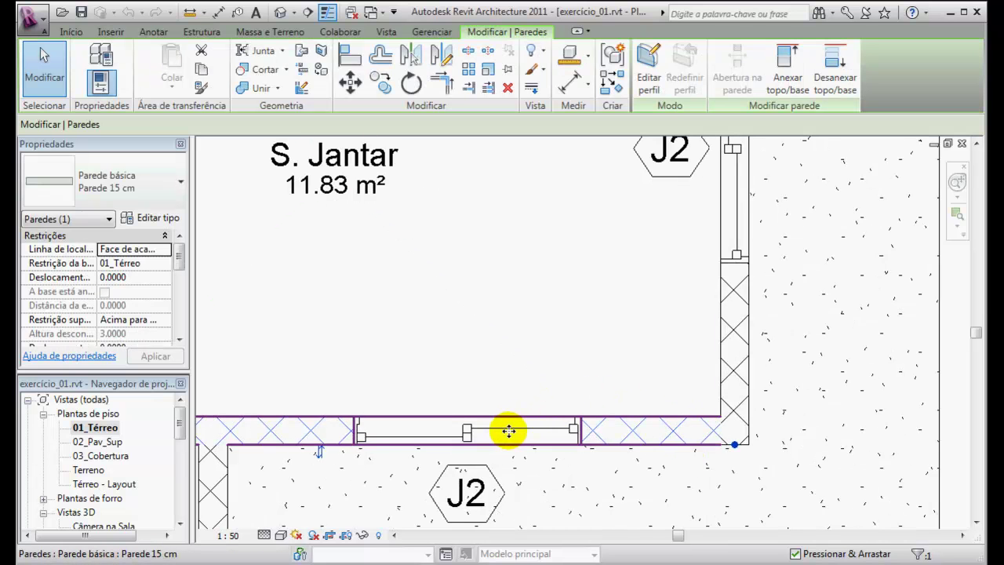
left_click(507, 430)
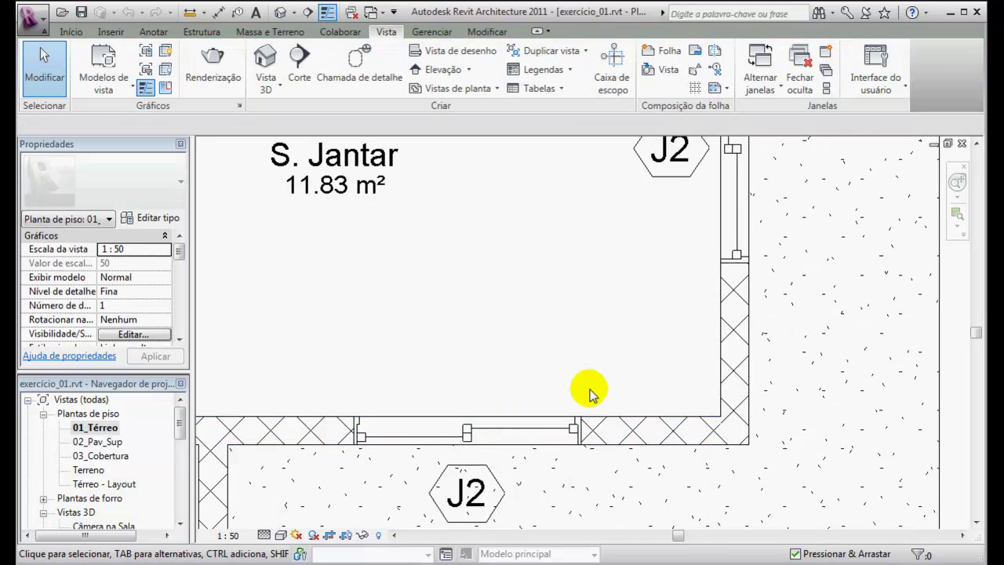
scroll(620, 393, "down", 2)
scroll(619, 394, "down", 4)
middle_click_drag(463, 337, 669, 348)
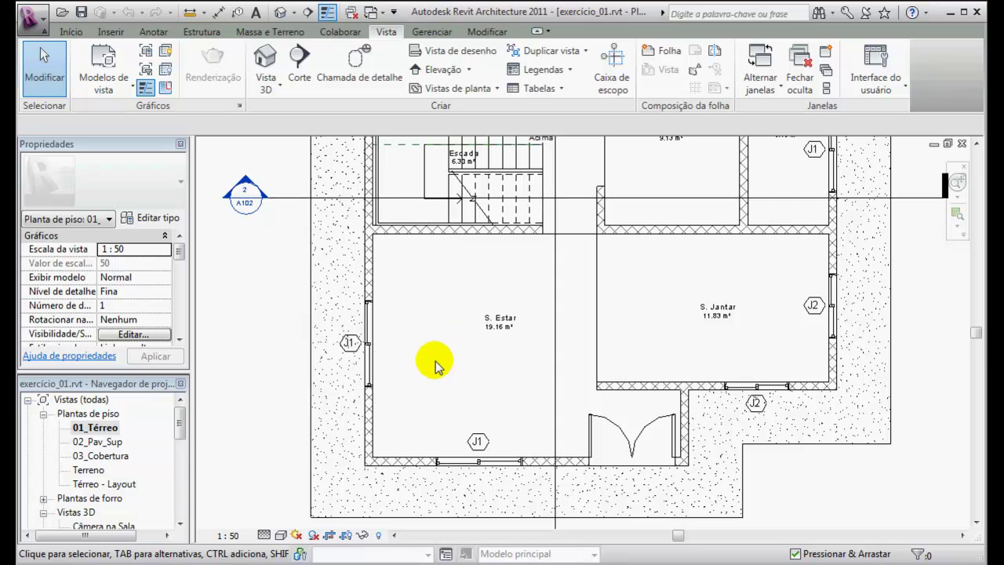
scroll(435, 361, "down", 3)
middle_click_drag(435, 357, 390, 373)
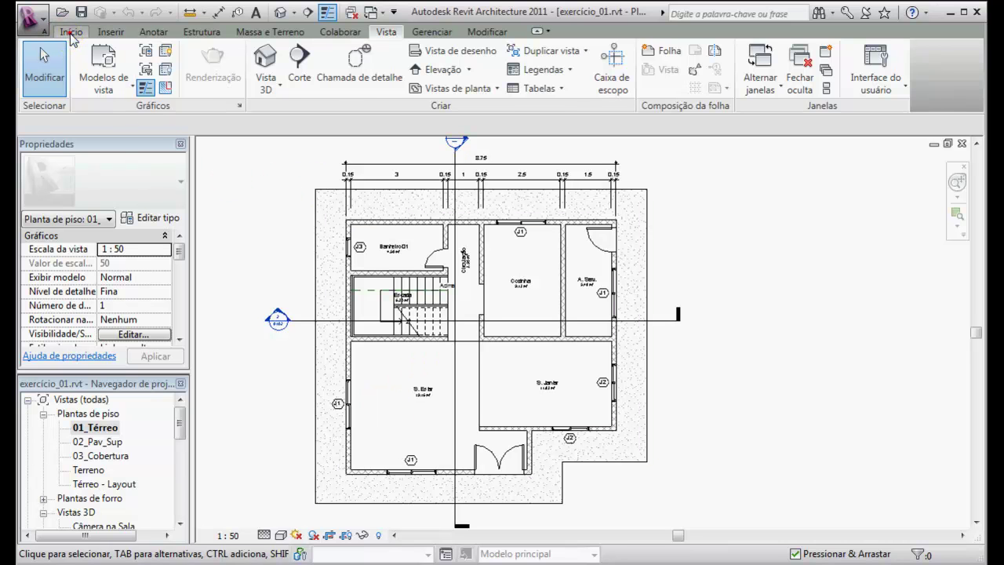
Step: Review the layer structure of the Parede 15 cm wall type and its available layer functions without changing anything
left_click(69, 32)
left_click(94, 62)
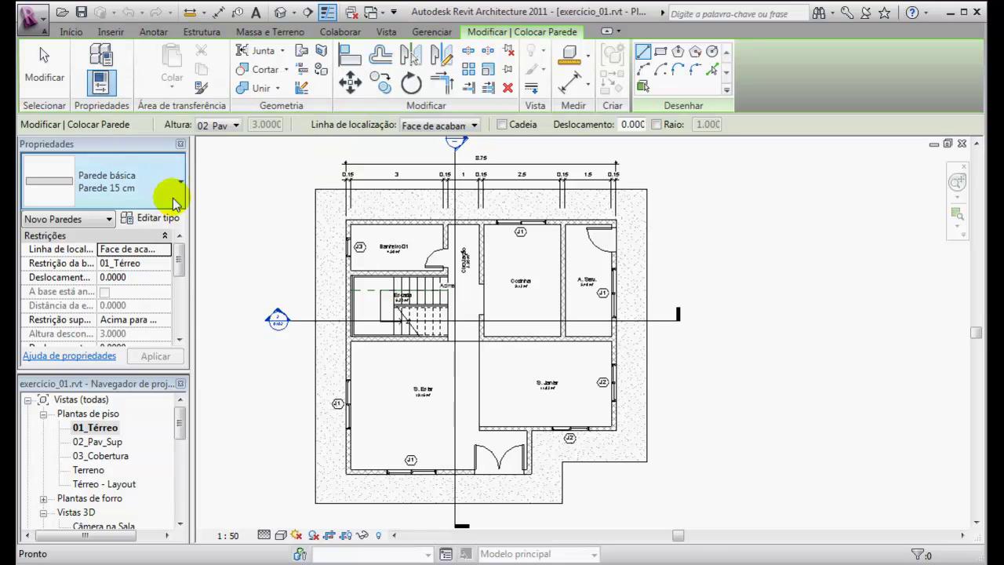
left_click(158, 218)
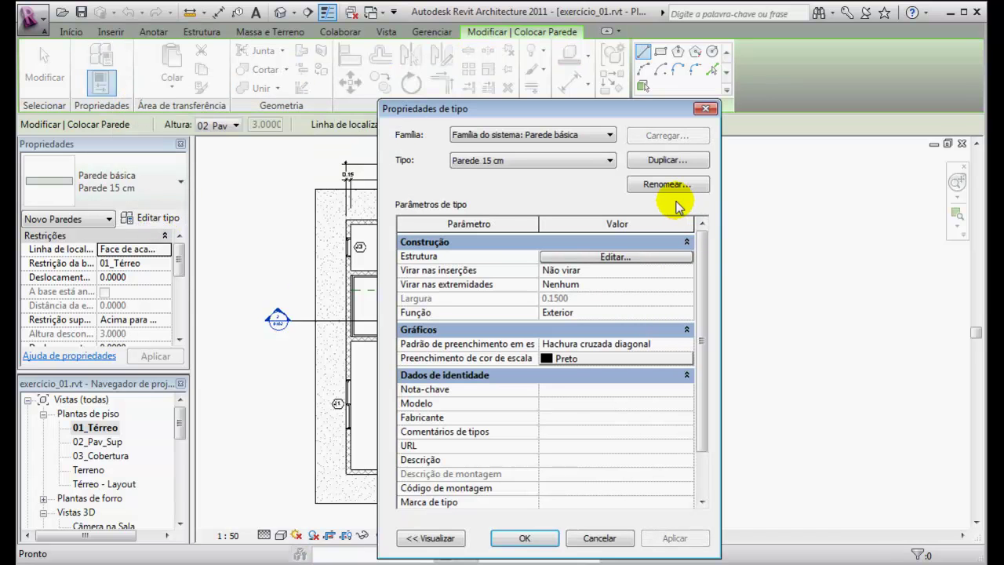
left_click(637, 259)
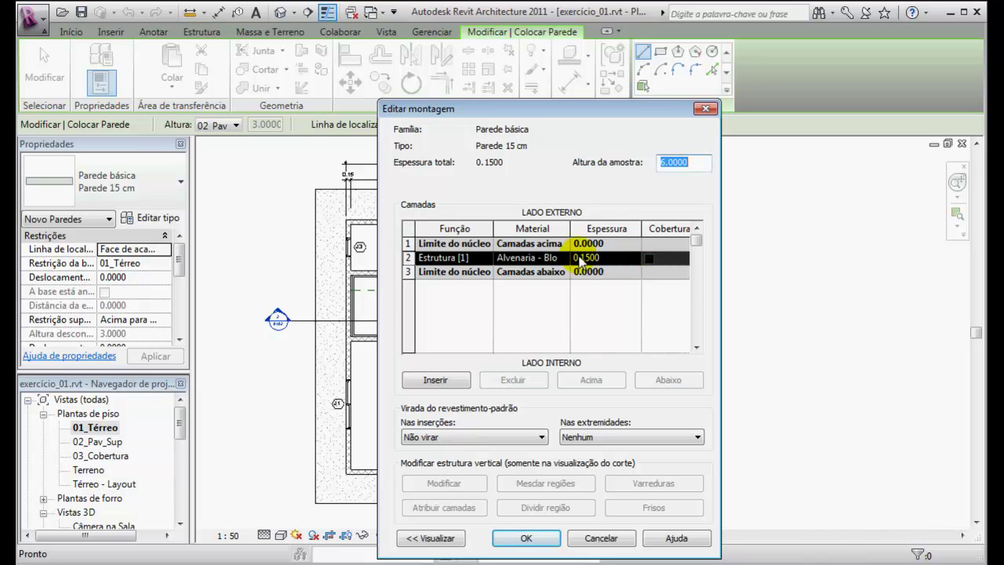
left_click(440, 261)
left_click(477, 258)
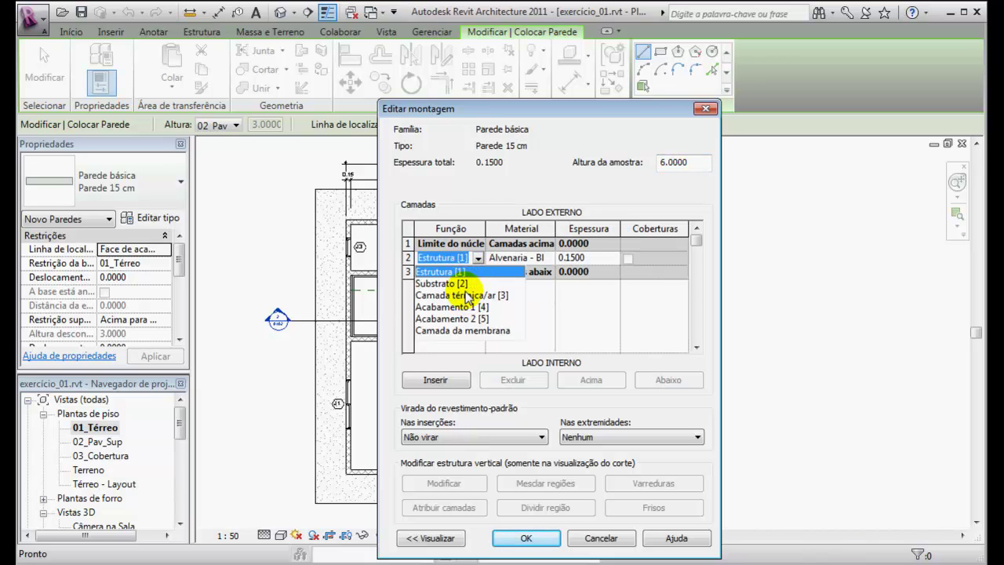
left_click(529, 538)
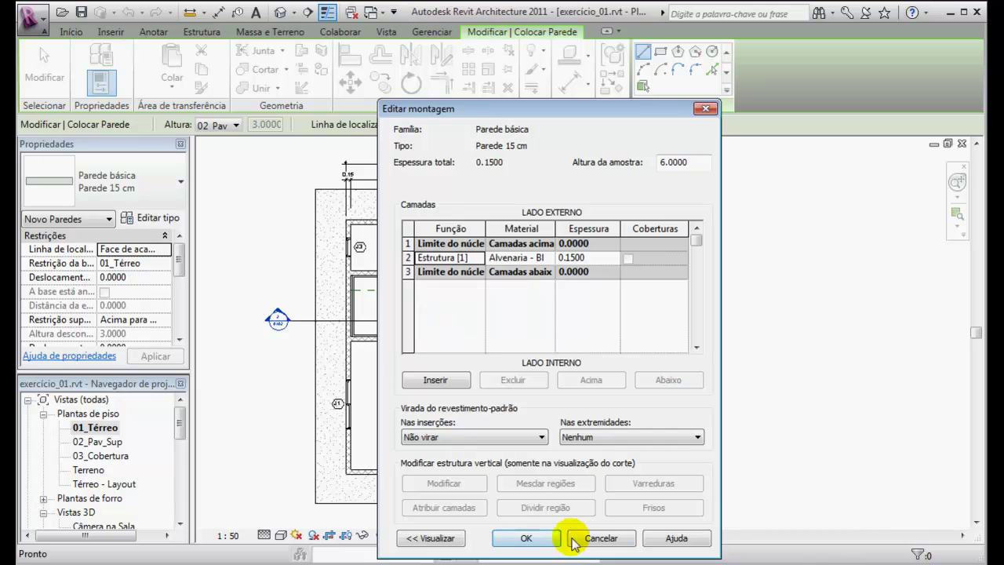
left_click(600, 538)
left_click(601, 538)
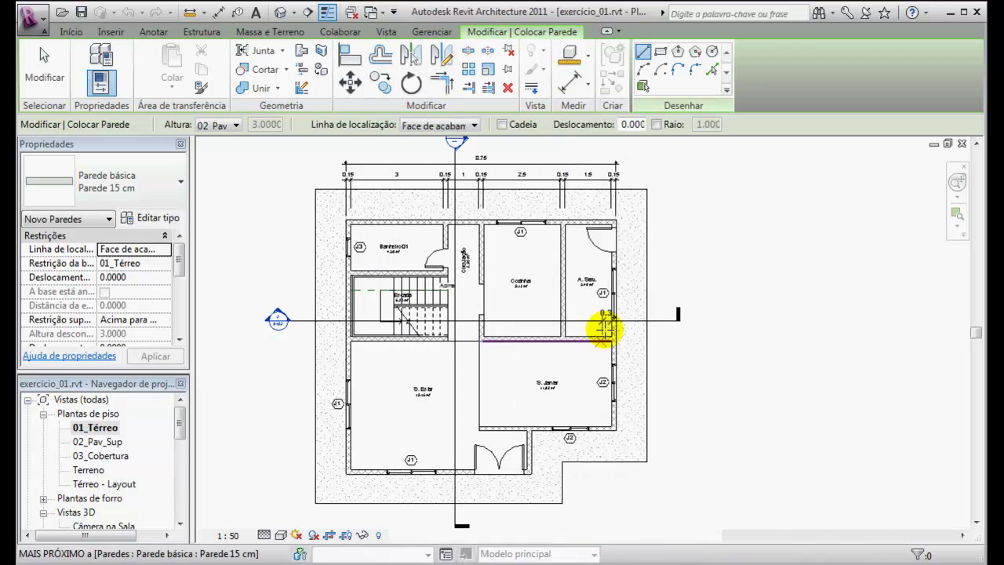
key("Escape")
key("Escape")
Step: Turn off thin lines to display real line weights on the walls around Circulação and Cozinha
scroll(475, 224, "up", 4)
scroll(614, 274, "up", 3)
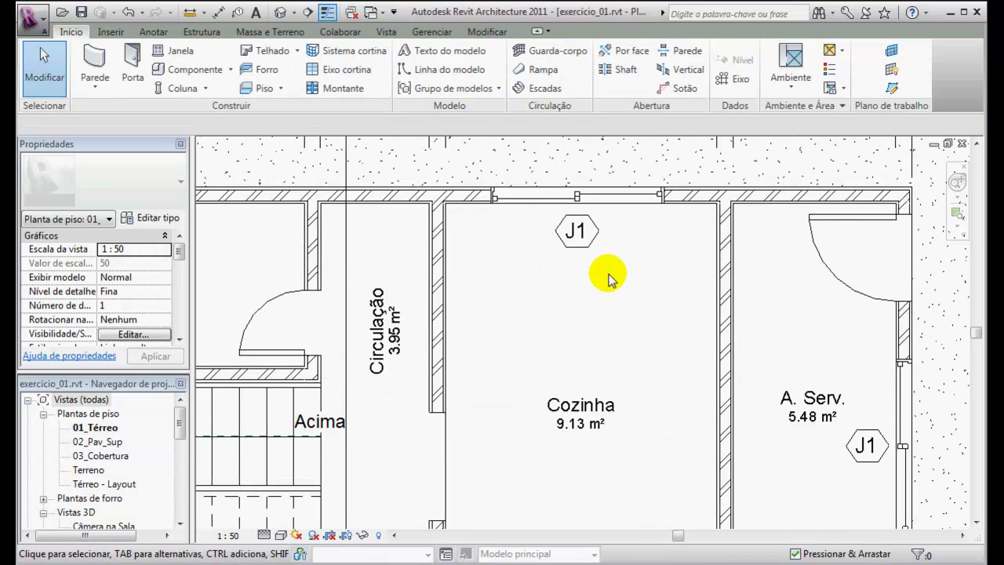
middle_click_drag(605, 275, 831, 277)
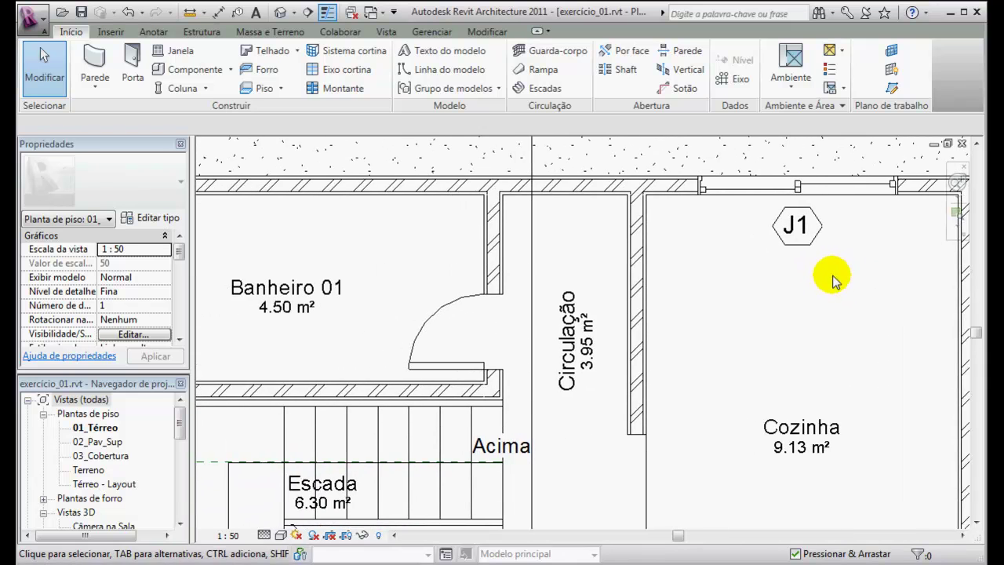
scroll(829, 277, "up", 1)
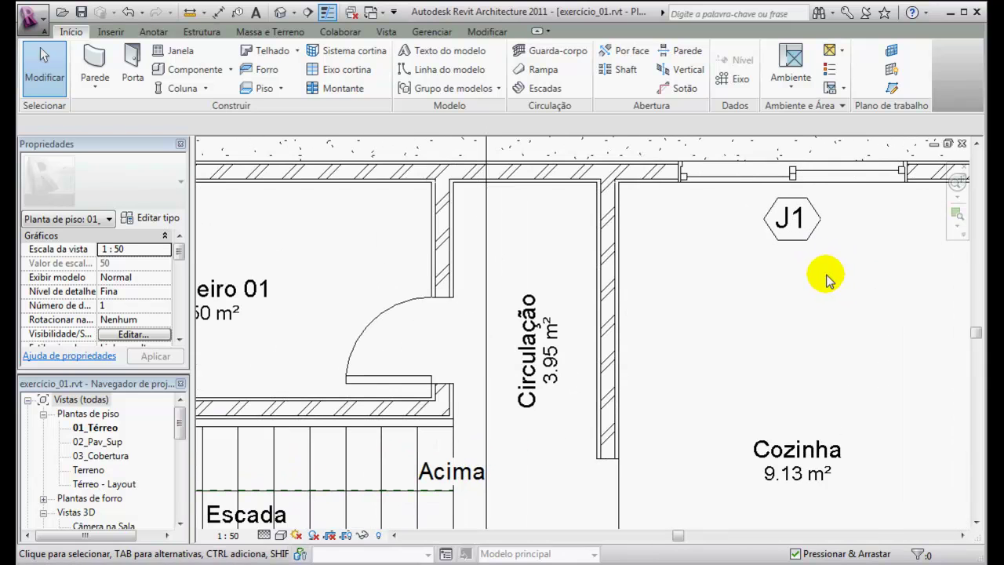
left_click(327, 12)
scroll(753, 278, "down", 3)
middle_click_drag(773, 284, 598, 278)
scroll(592, 279, "up", 1)
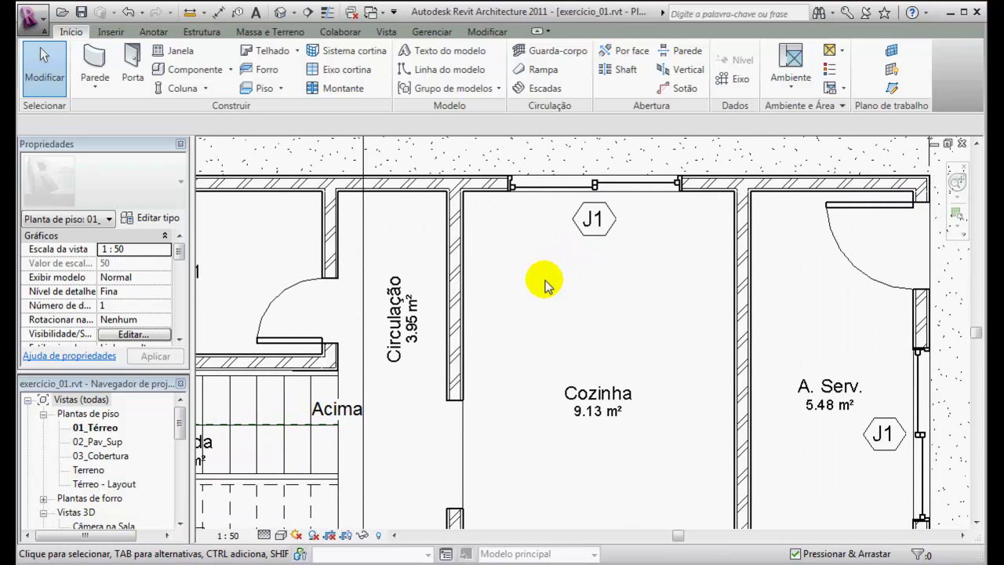
Step: Enable the cut line style override for host layers in the 01_Térreo view's visibility/graphics settings and open it for editing
key("v")
key("v")
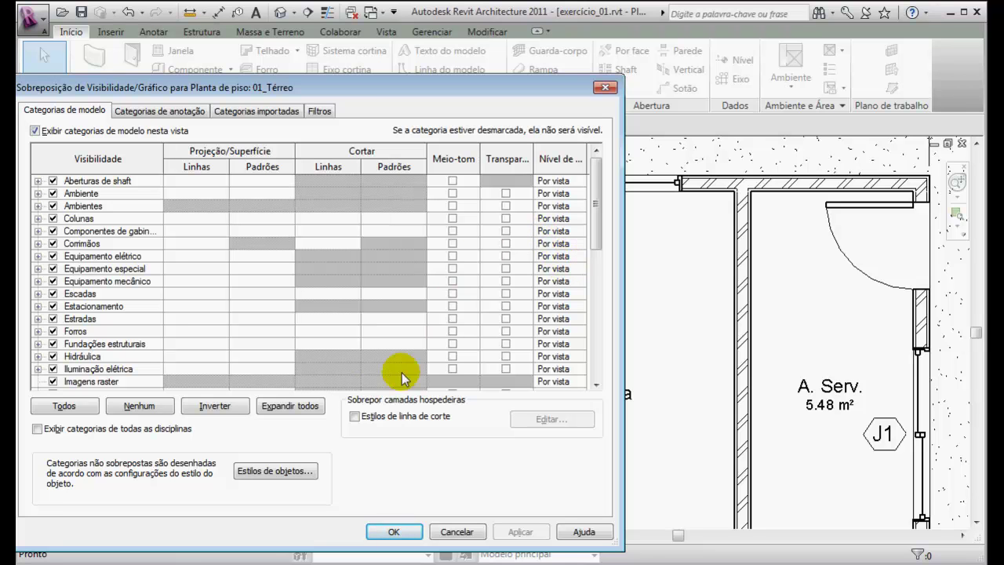
left_click_drag(313, 90, 376, 91)
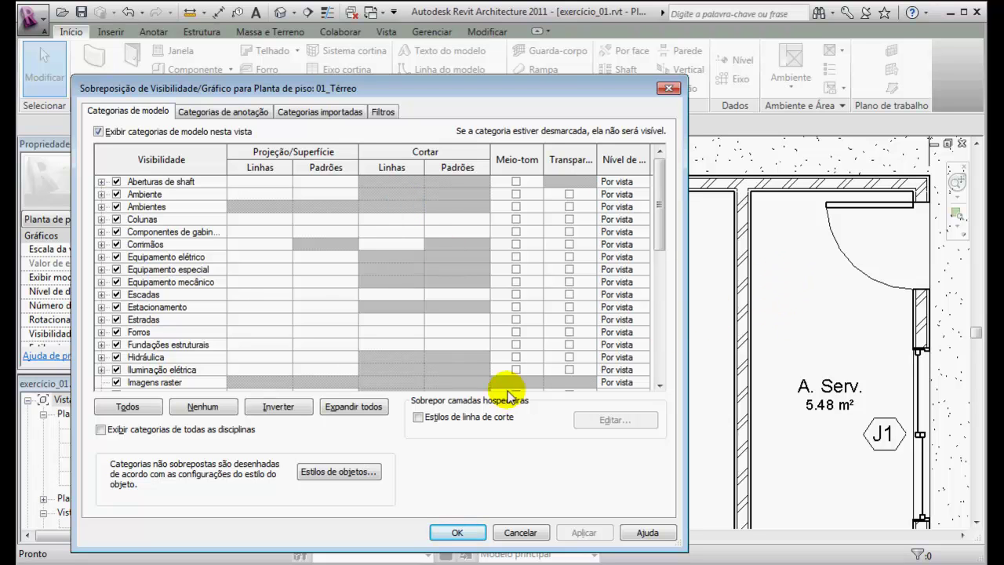
left_click(418, 417)
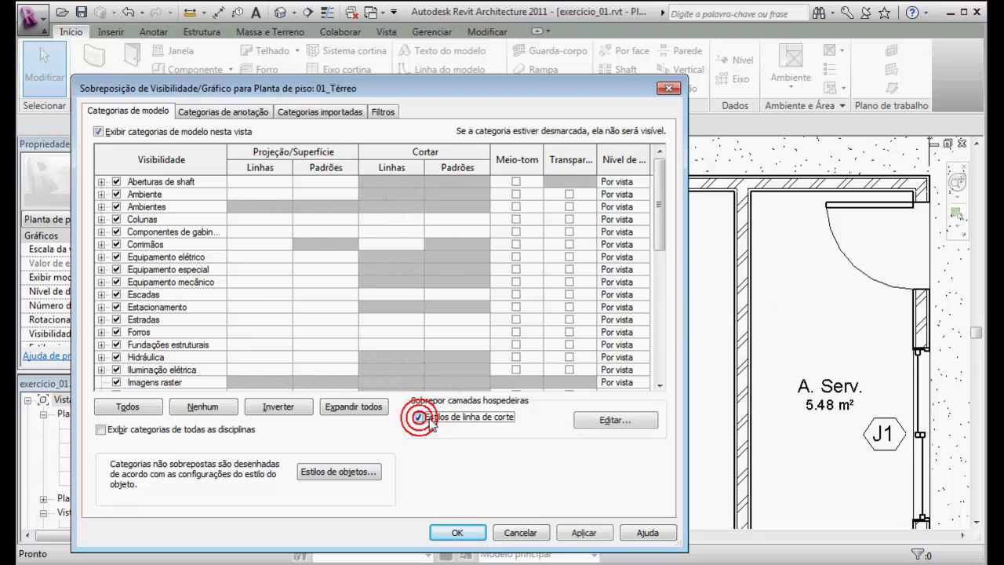
left_click(617, 422)
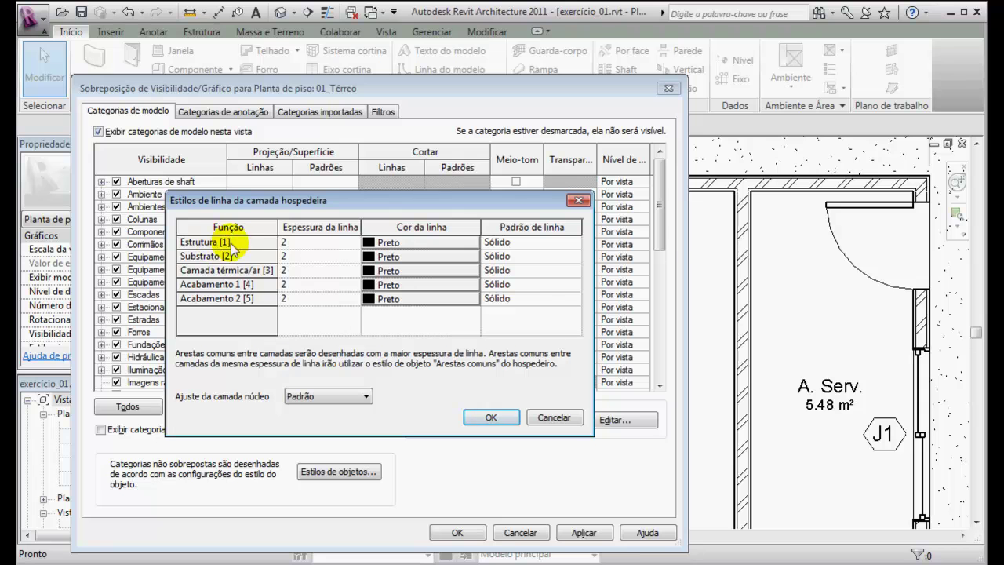
Step: Set the host layer line colour to red for Estrutura [1] and RGB 000-064-128 for Substrato [2]
left_click(424, 242)
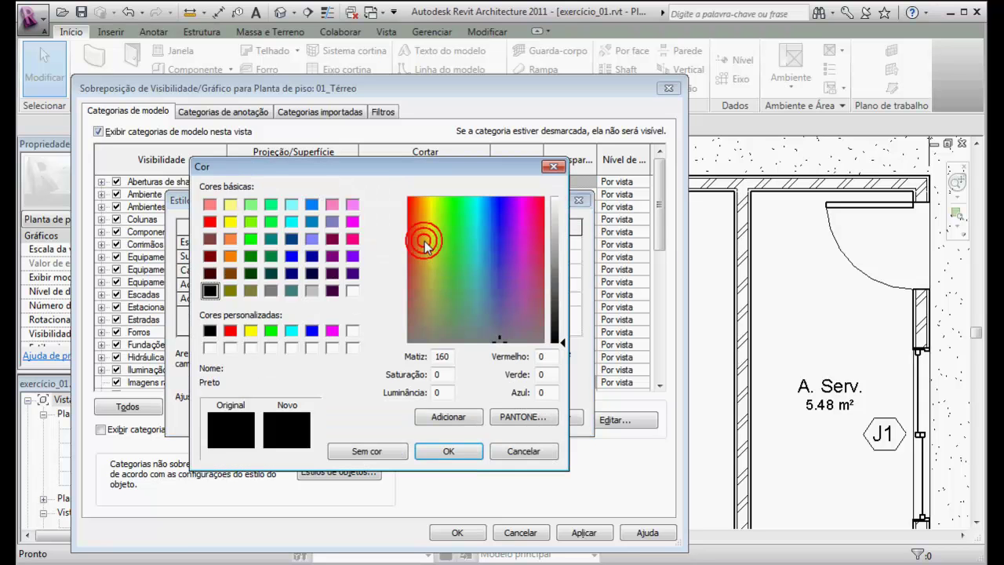
left_click(215, 221)
left_click(448, 451)
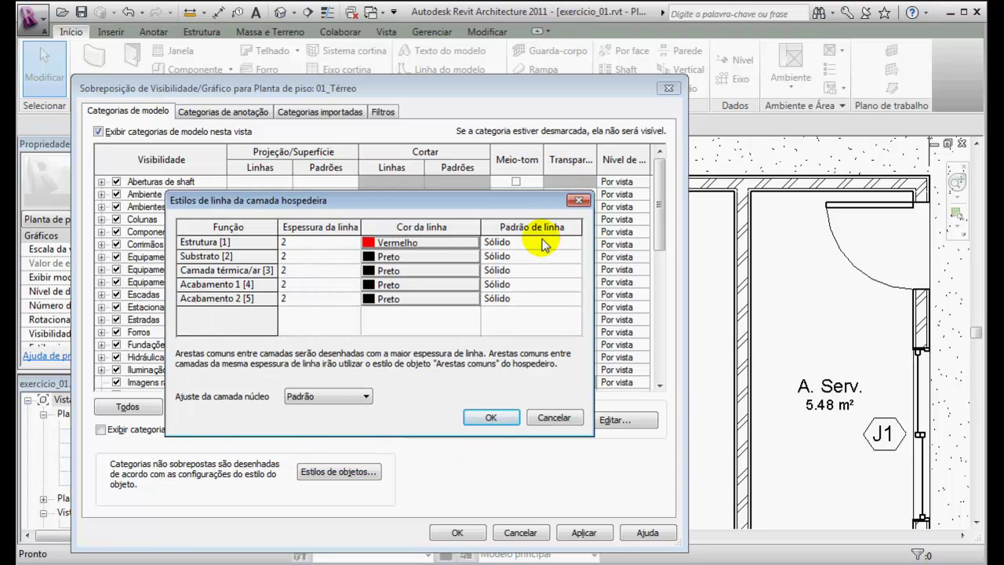
left_click(436, 256)
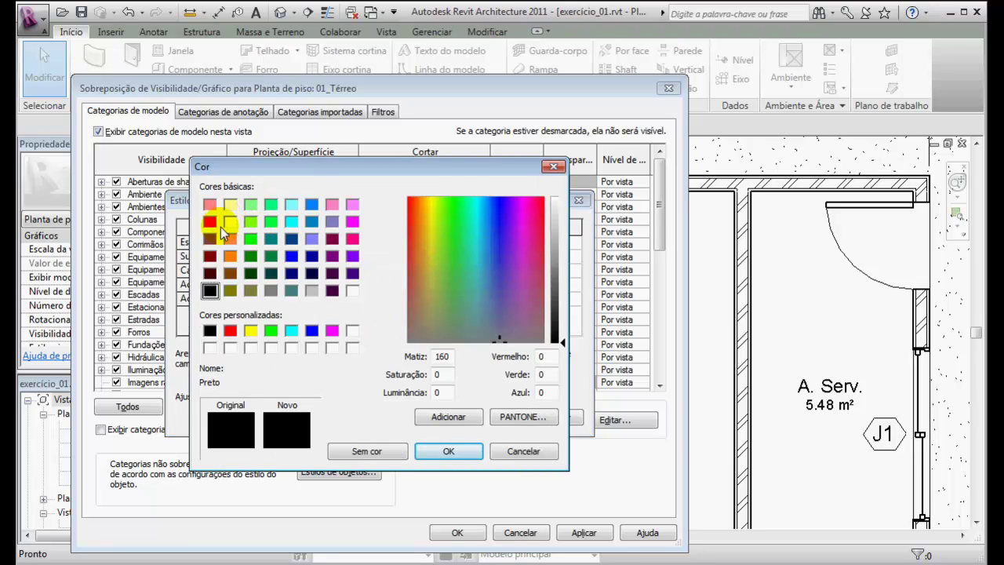
left_click(293, 239)
left_click(441, 452)
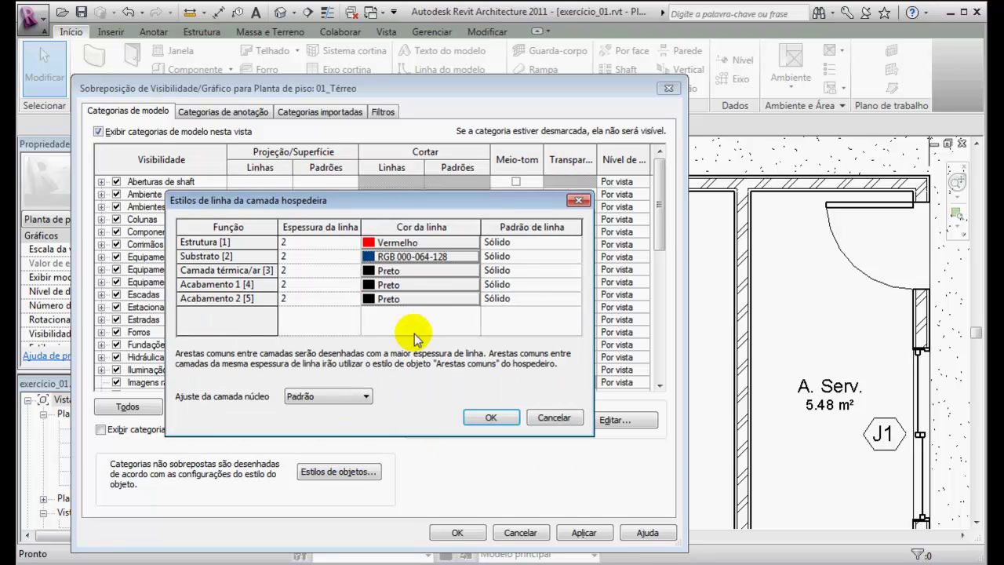
Step: Set the line colour to RGB 000-128-000 for Camada térmica/ar [3] and RGB 128-000-000 for Acabamento 1 [4]
left_click(408, 272)
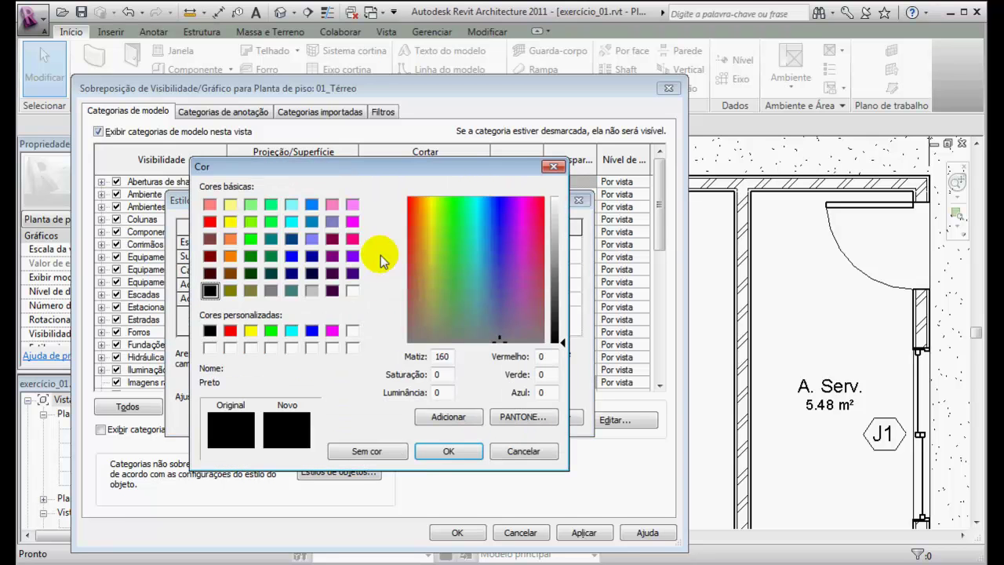
left_click(250, 256)
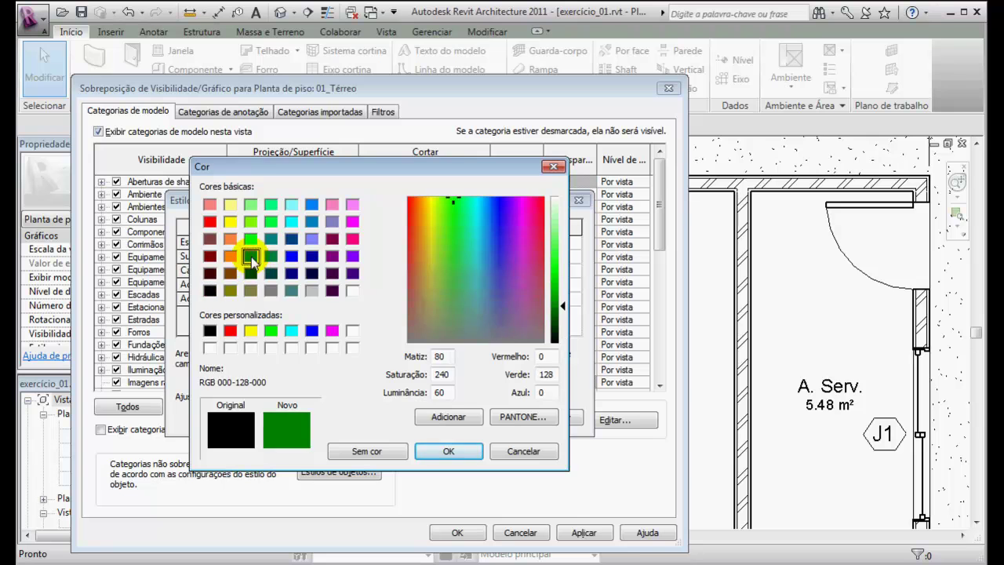
left_click(447, 452)
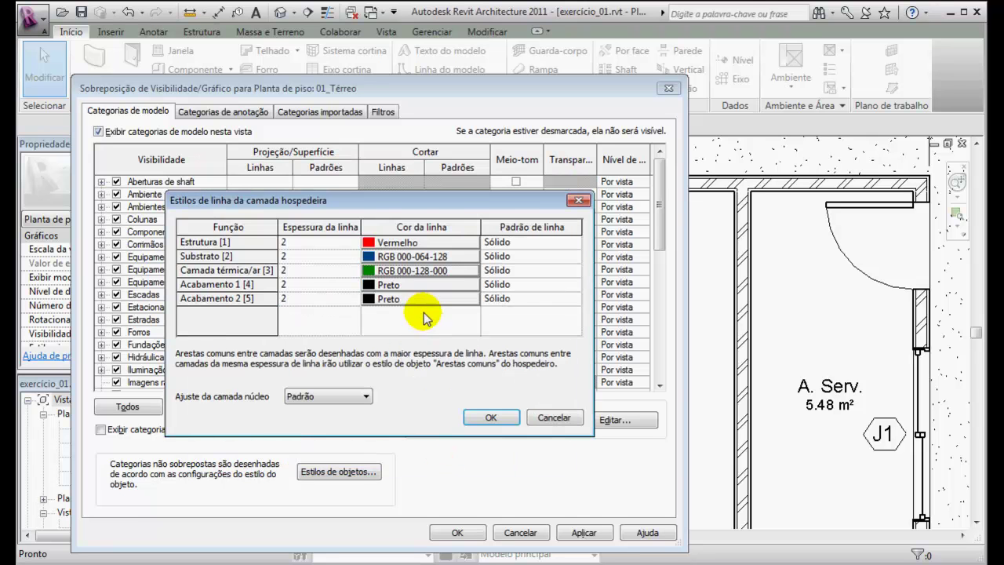
left_click(418, 286)
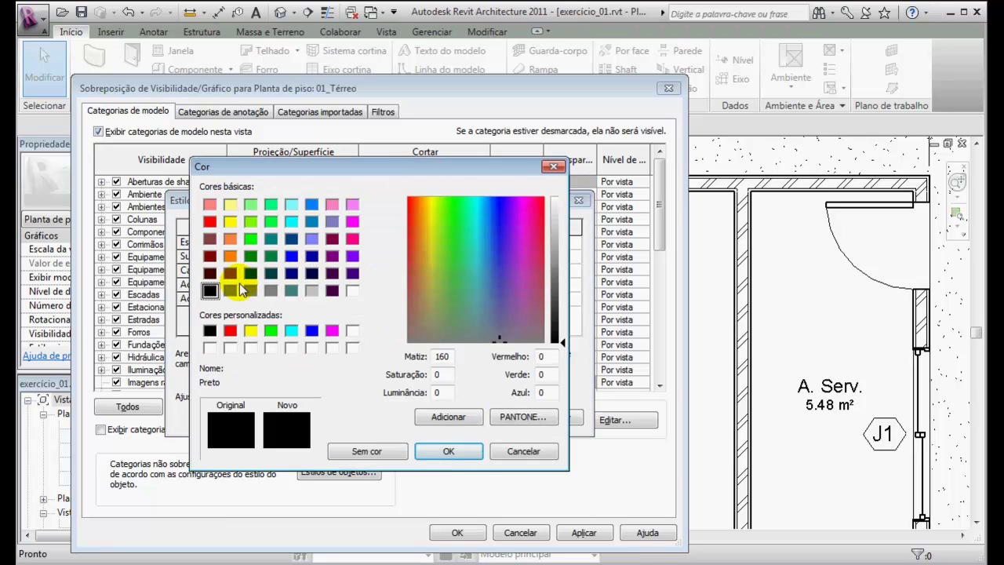
left_click(210, 256)
left_click(448, 454)
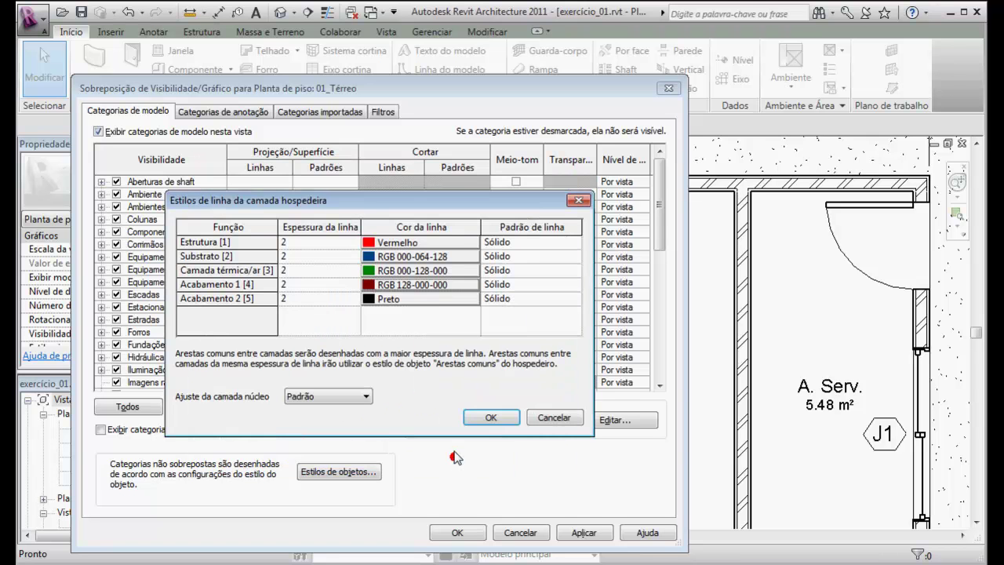
Step: Set the line colour of Acabamento 2 [5] to RGB 255-000-128 and accept the host layer line styles
left_click(395, 299)
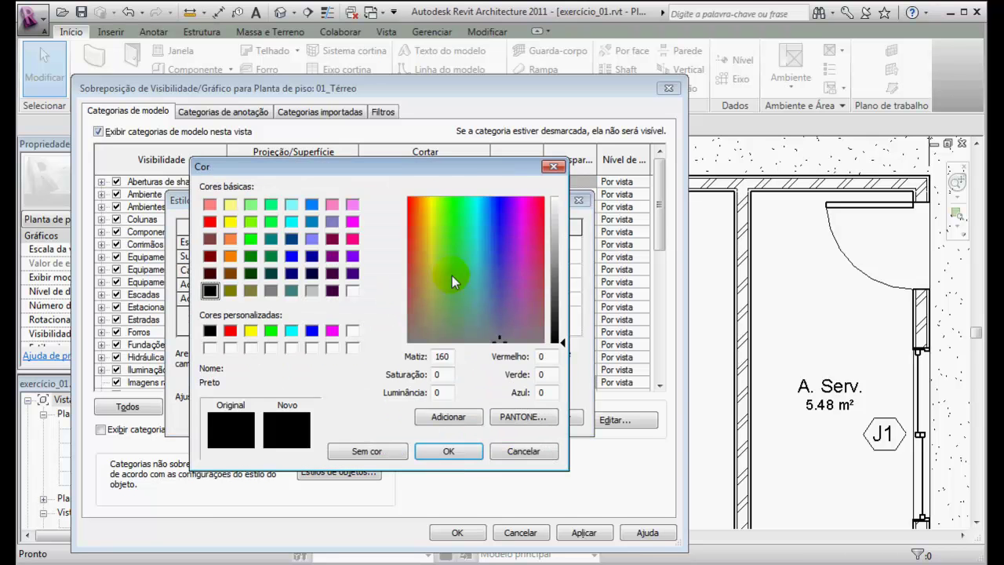
left_click(353, 239)
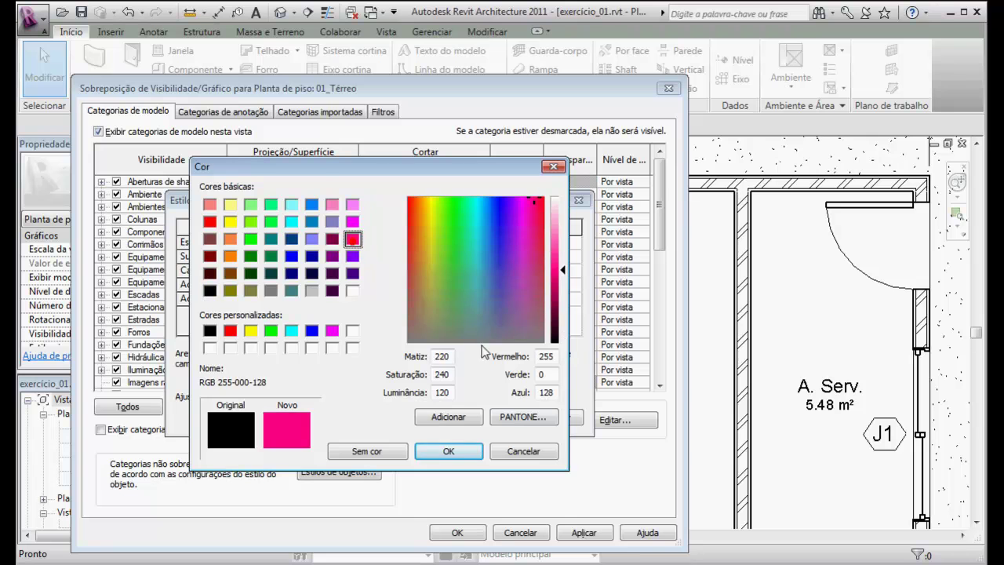
left_click(449, 452)
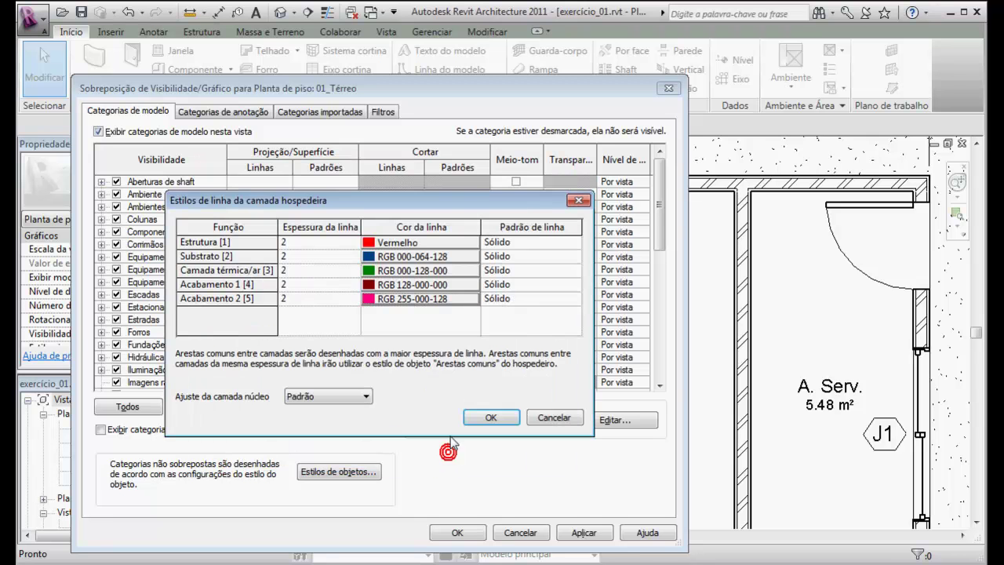
left_click(491, 417)
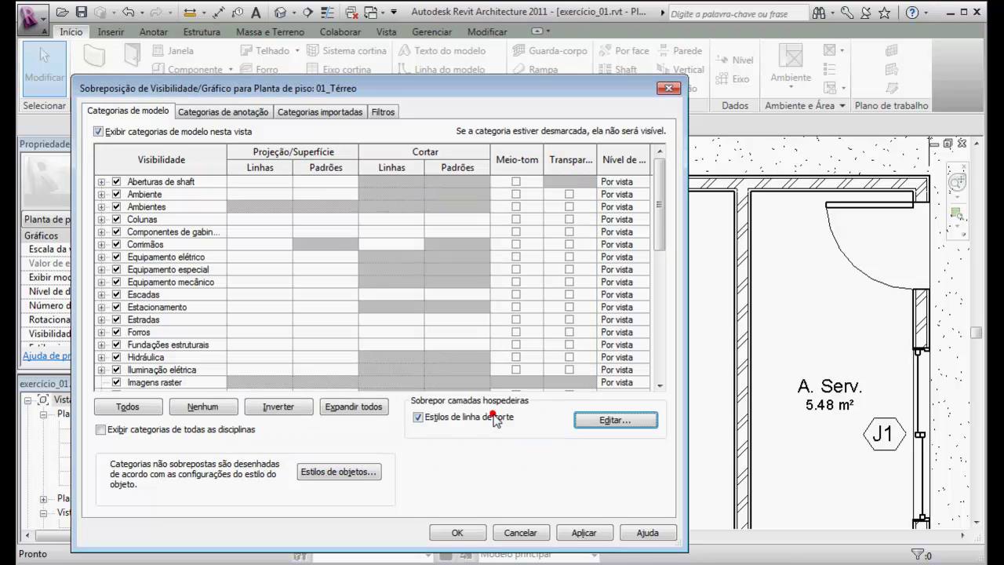
Step: Apply the host layer line style overrides to the 01_Térreo view and close its visibility/graphics settings
left_click(585, 532)
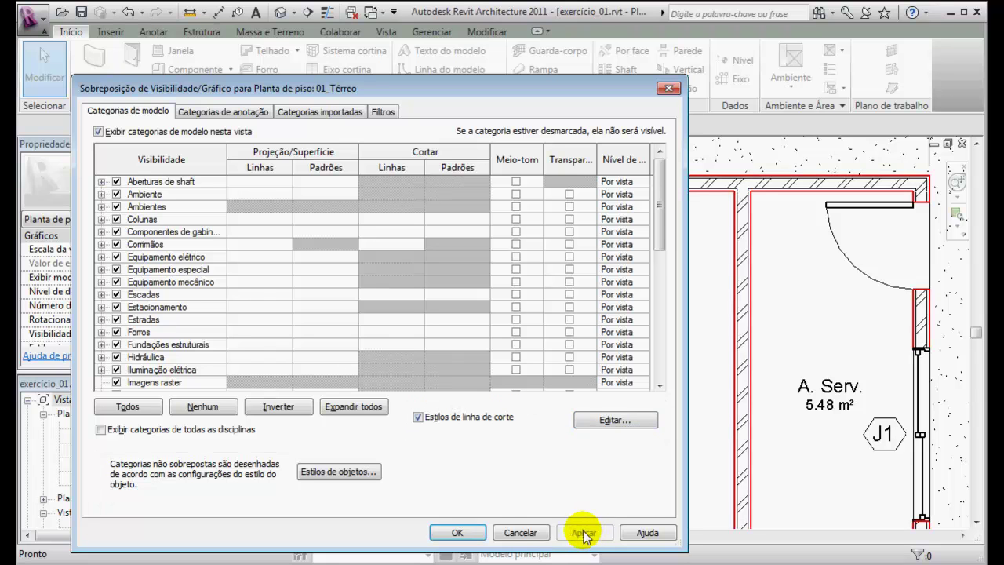
left_click(458, 533)
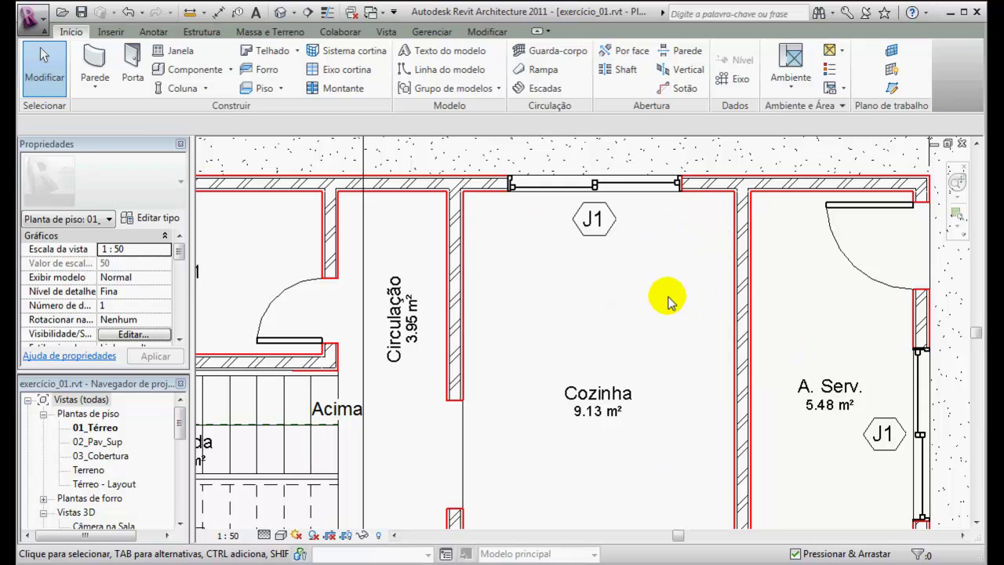
Step: Review the line colours assigned to each host layer function in the 01_Térreo view, leaving them unchanged
key("v")
key("g")
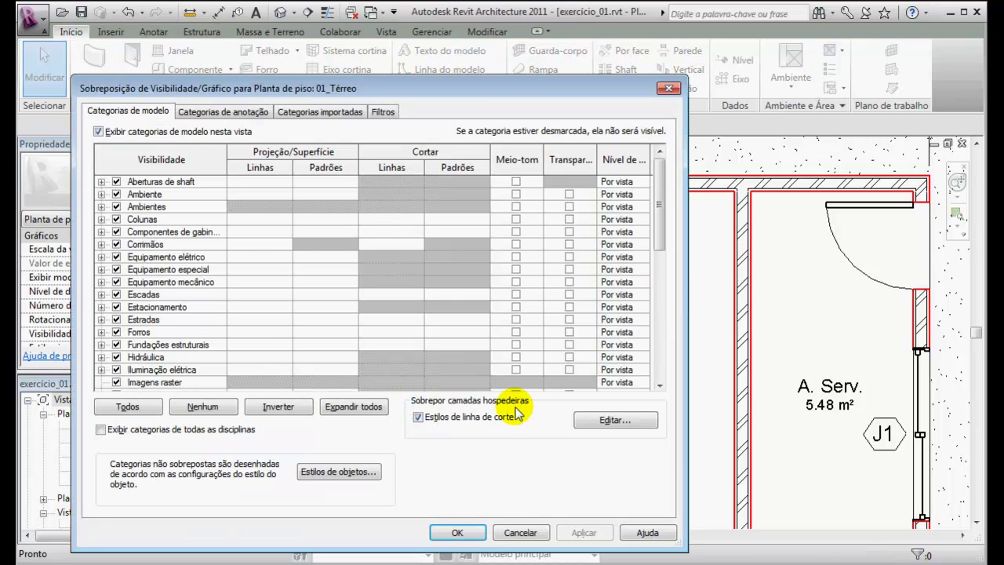
left_click(595, 420)
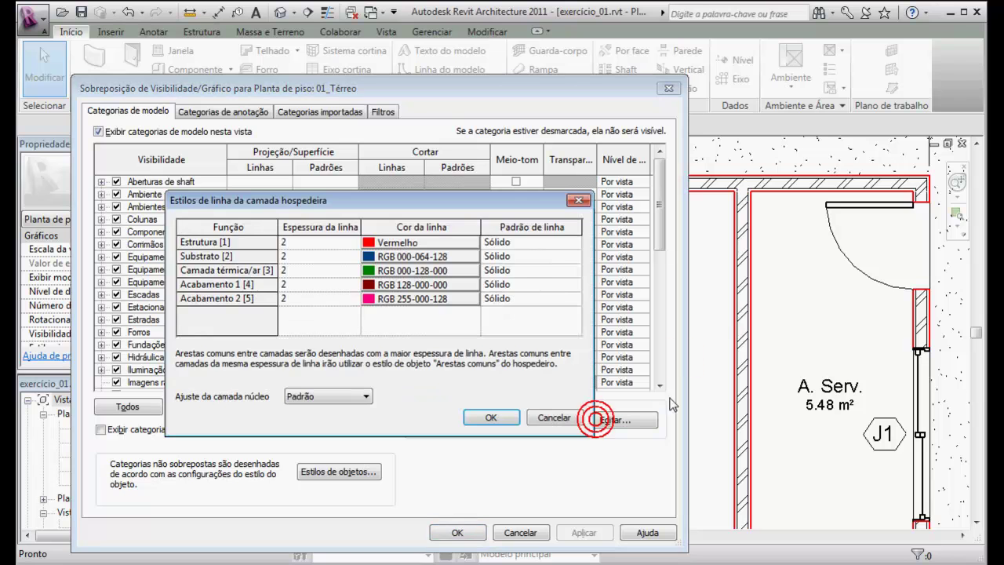
left_click(575, 417)
left_click(524, 534)
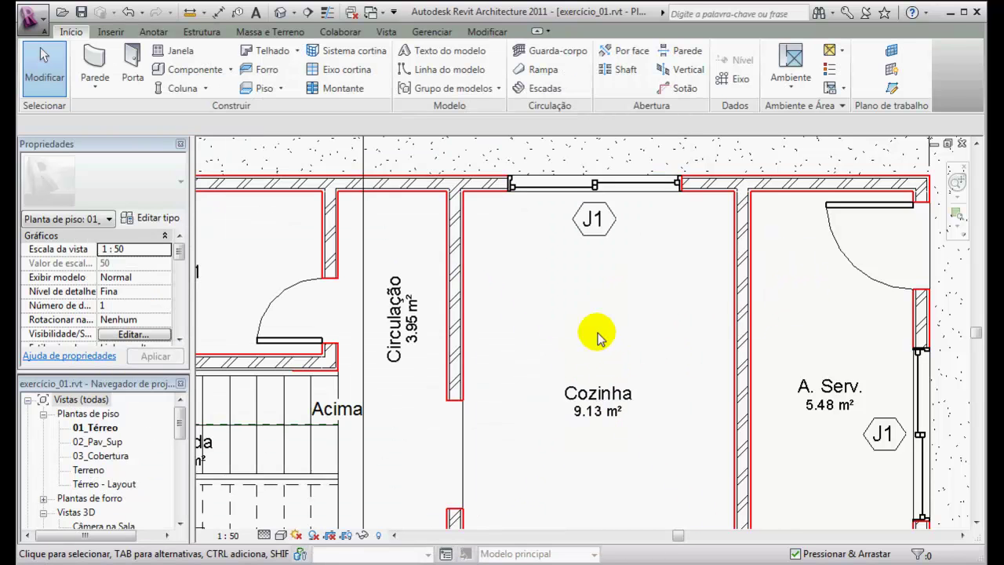
Step: Choose the wall type Parede 15cm com duplo reboco for wall placement and open its layer structure for editing
left_click(98, 52)
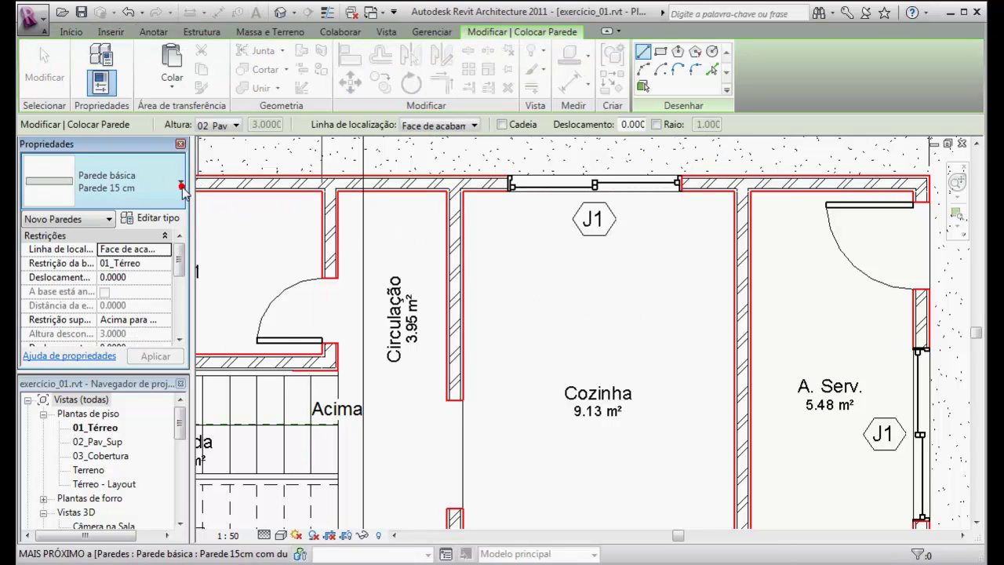
left_click(179, 188)
left_click(175, 342)
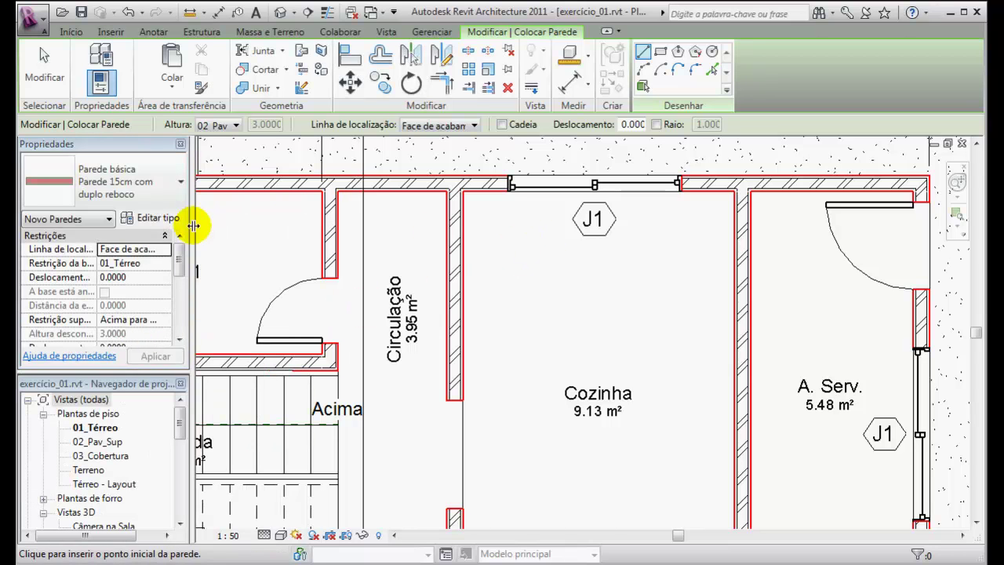
left_click(161, 217)
left_click(616, 258)
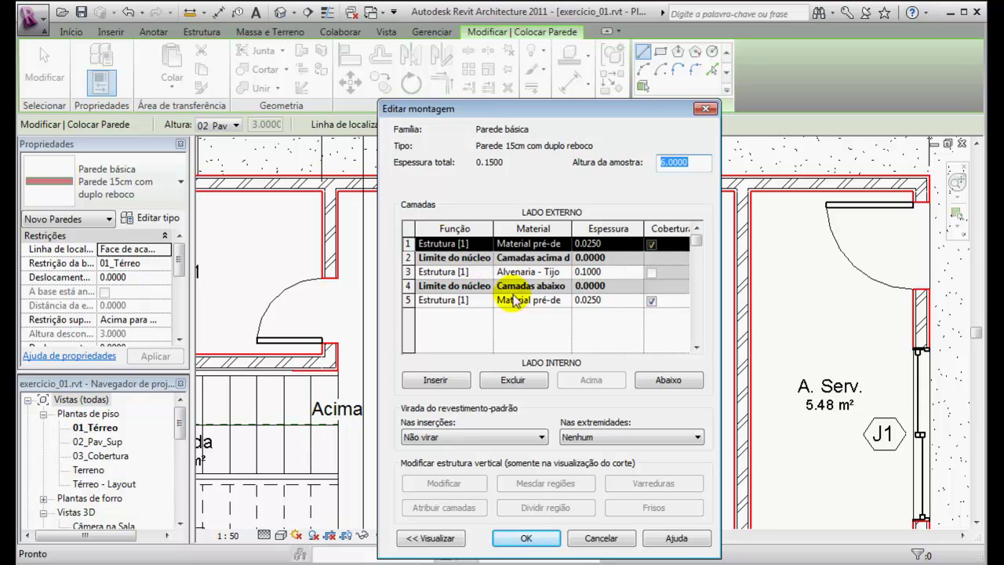
Step: Set the function of the outer and inner 0.0250 wall layers to Substrato [2] and apply the type change
left_click(465, 245)
left_click(478, 244)
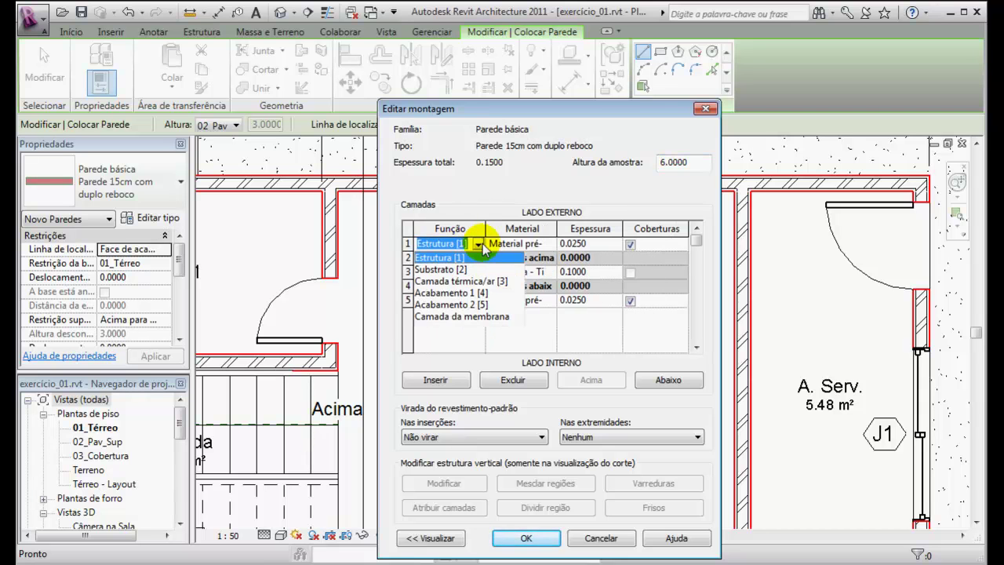
left_click(457, 270)
left_click(465, 305)
left_click(477, 301)
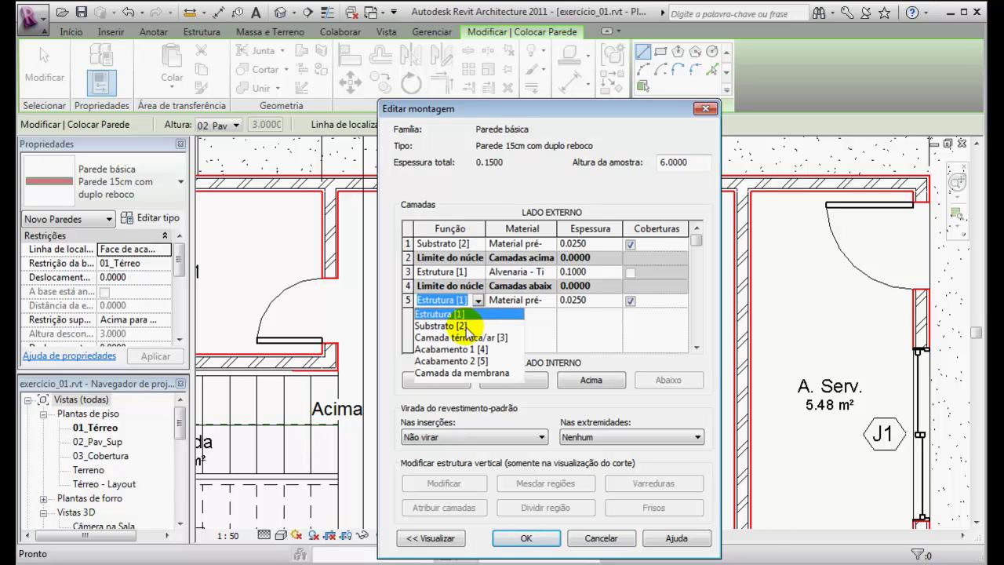
left_click(468, 325)
left_click(521, 536)
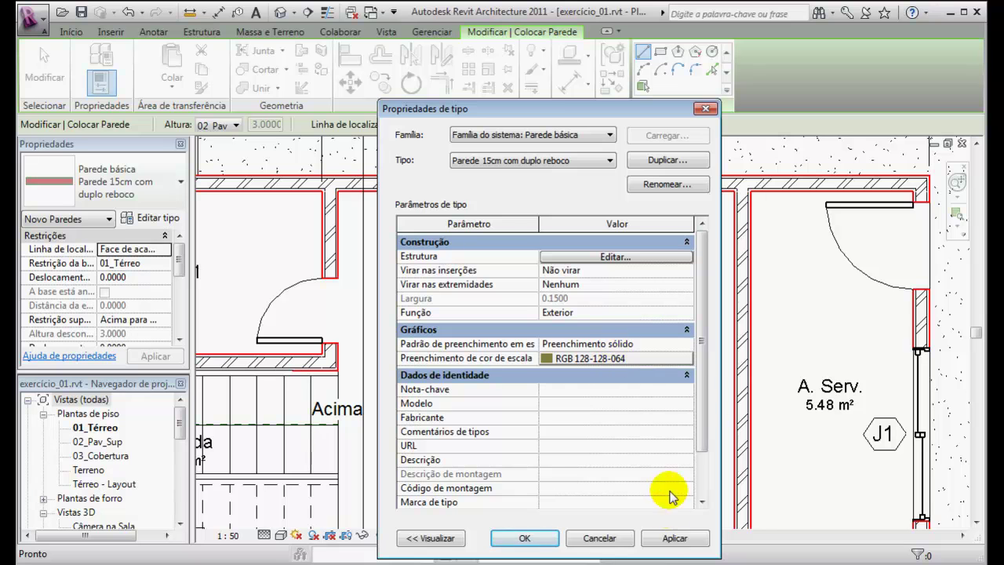
left_click(670, 539)
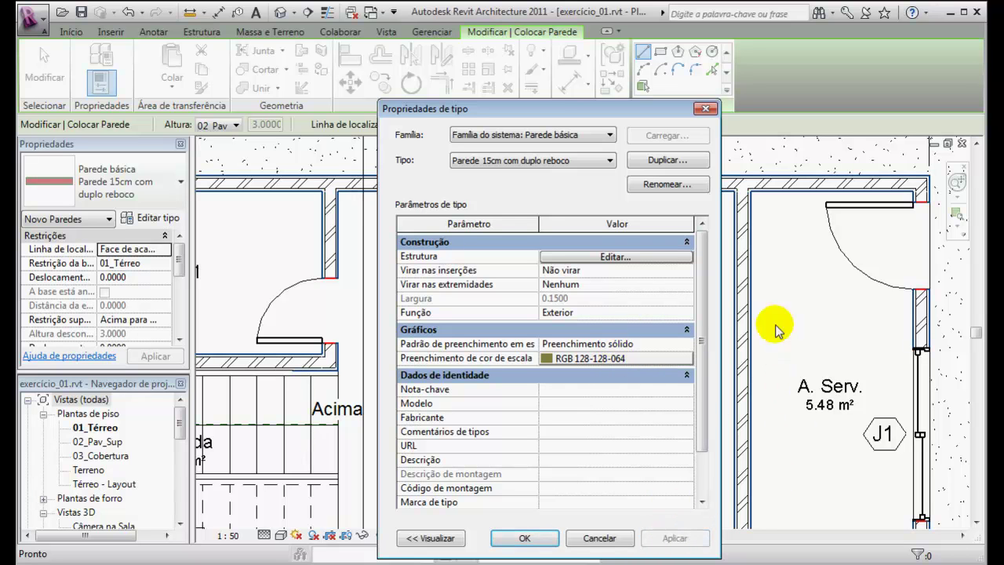
left_click(530, 538)
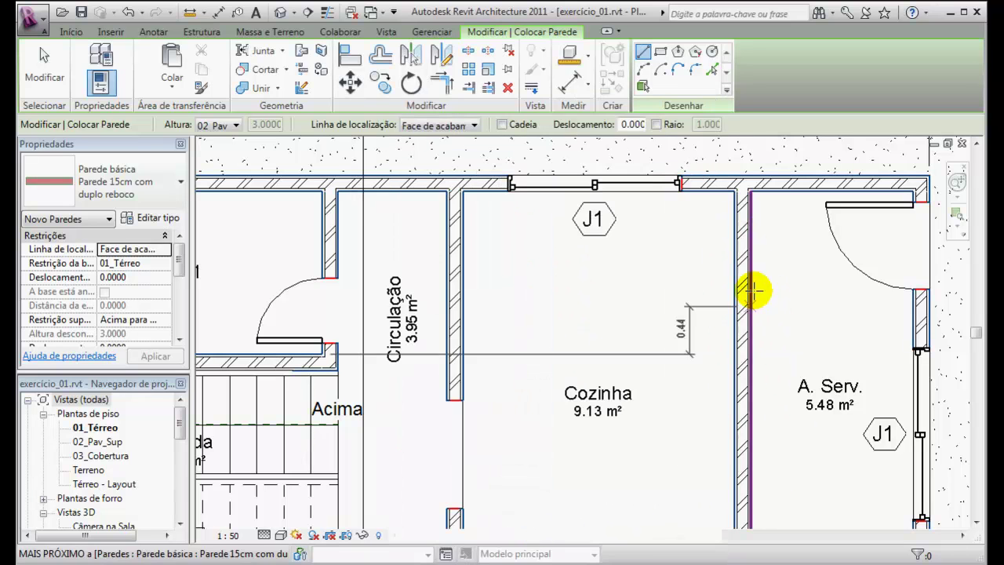
Step: Examine the wall cut line colours up close around the kitchen window J1 and end wall placement
scroll(704, 202, "up", 5)
middle_click_drag(712, 309, 661, 444)
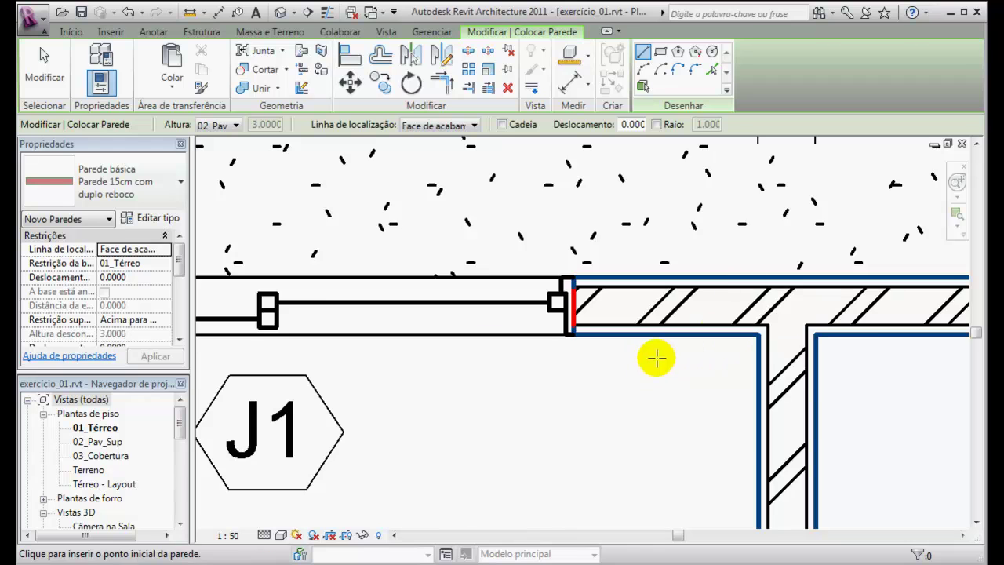
scroll(657, 354, "down", 4)
middle_click_drag(611, 403, 642, 362)
scroll(712, 296, "up", 5)
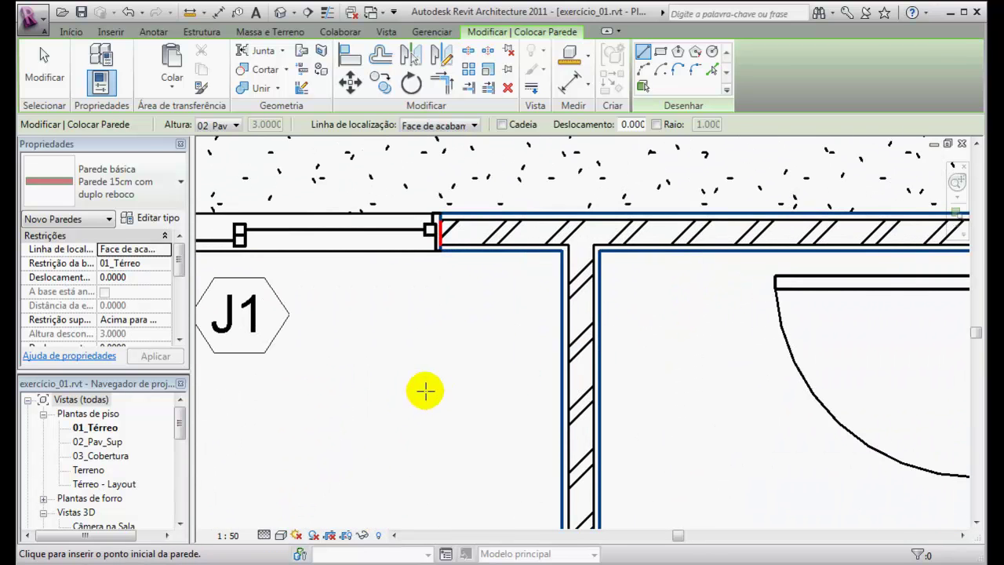
left_click(43, 69)
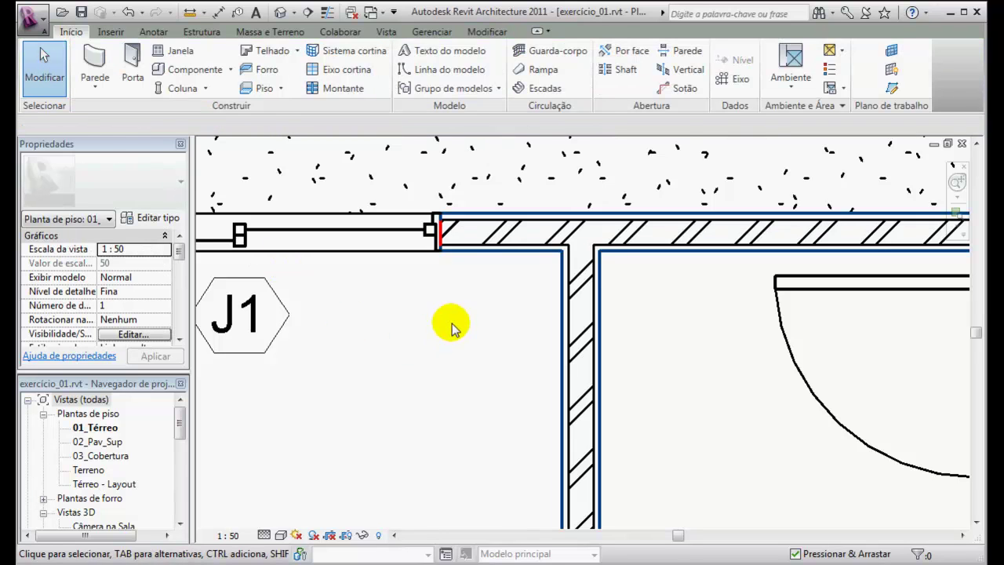
Step: View the project's object styles from the 01_Térreo visibility/graphics settings and cancel without changing them
key("v")
key("g")
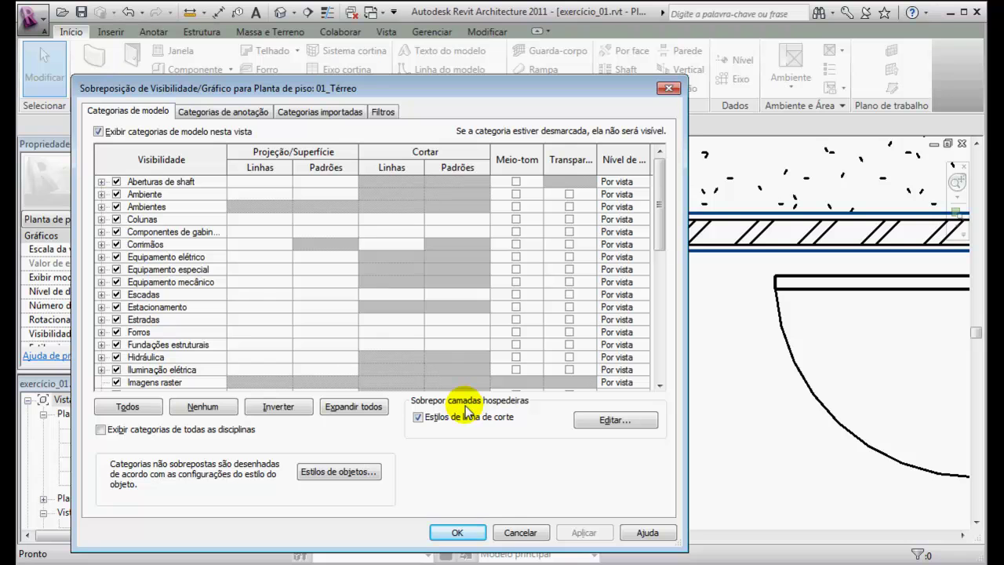
left_click(327, 470)
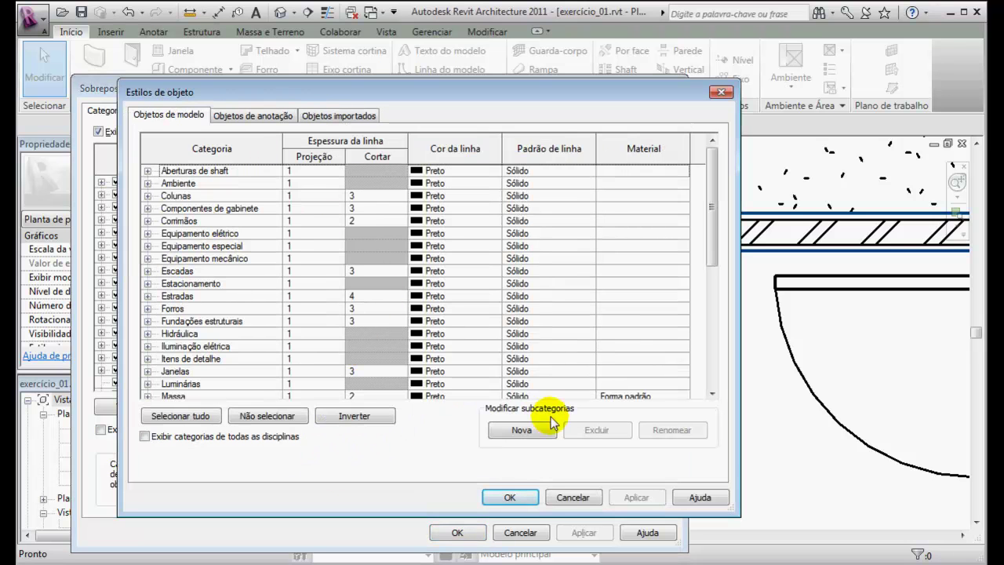
left_click(572, 497)
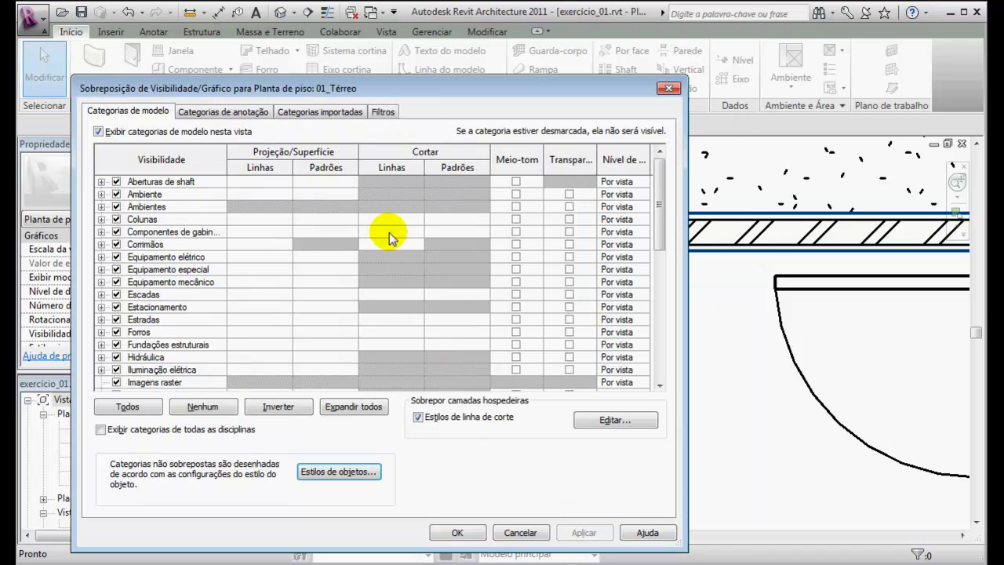
Step: Disable the host layer cut line style override, apply it to compare the walls, and re-enable the override
left_click(419, 420)
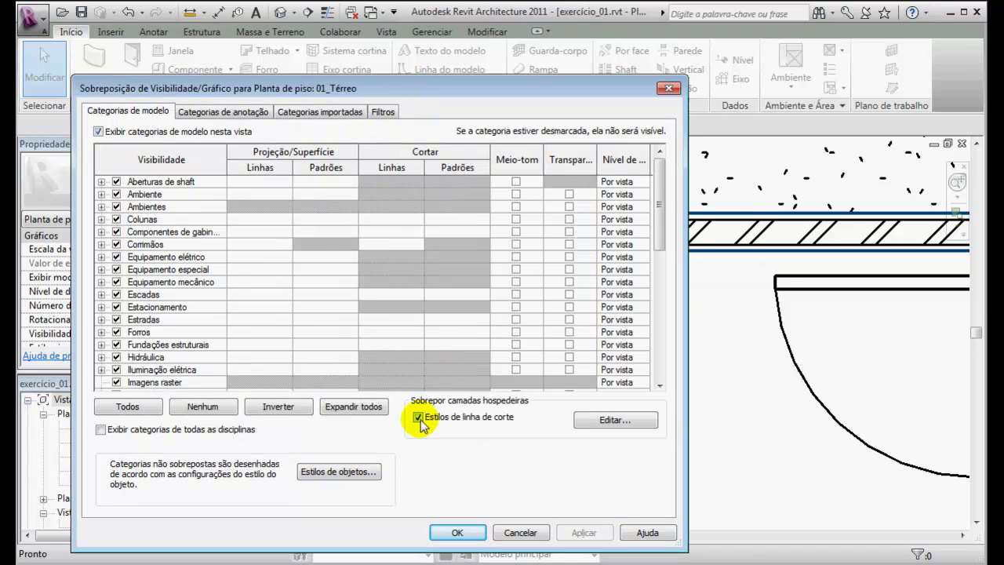
left_click(581, 531)
left_click(417, 418)
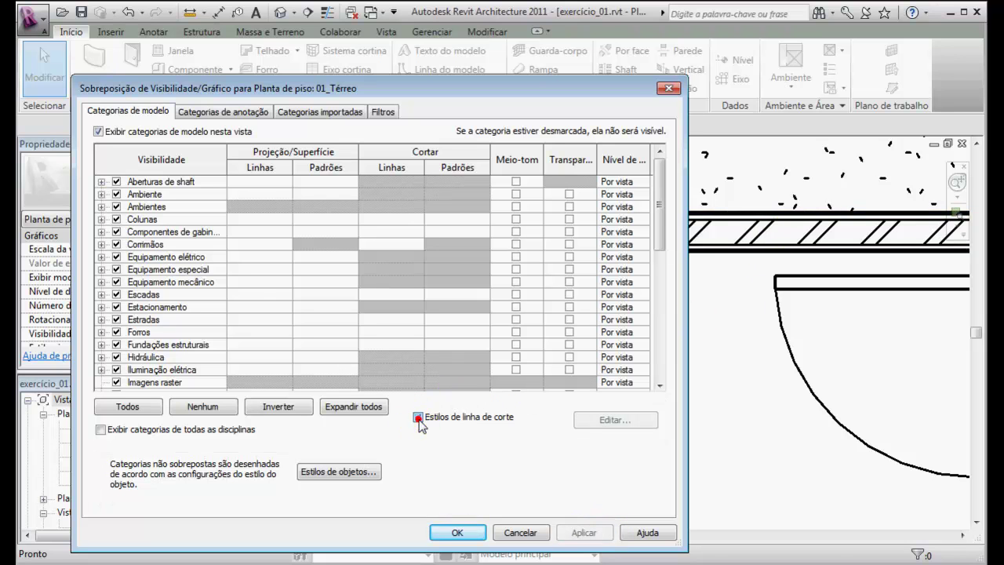
left_click(462, 533)
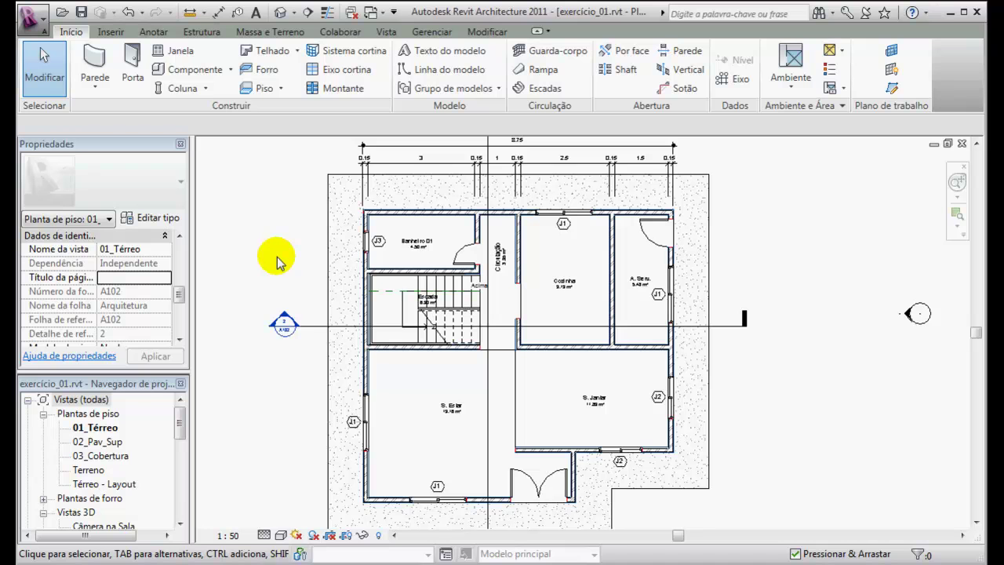
Step: Review the 01_Térreo view's filters and the Estacionamento subcategories, and cancel the visibility/graphics settings
key("v")
key("v")
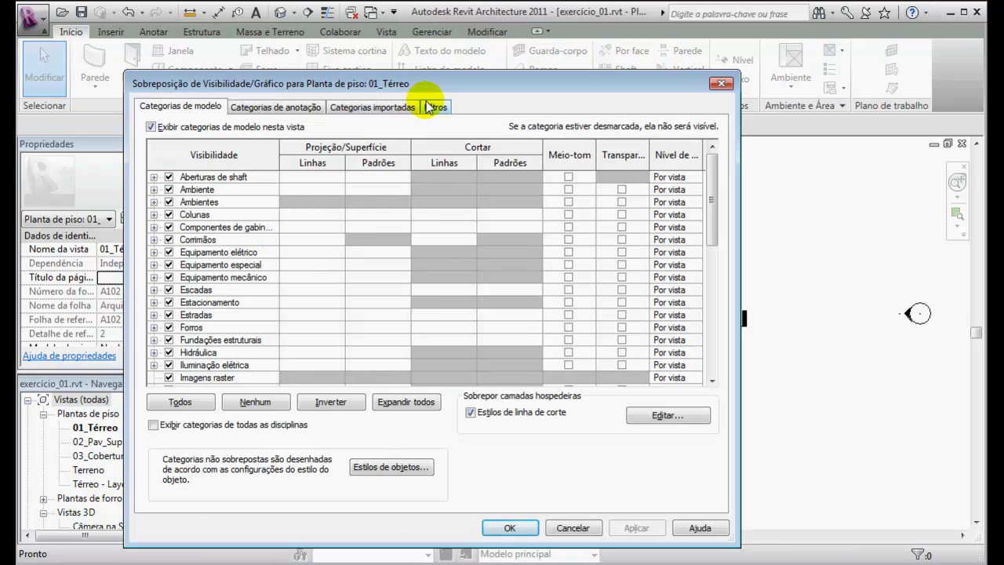
left_click(438, 110)
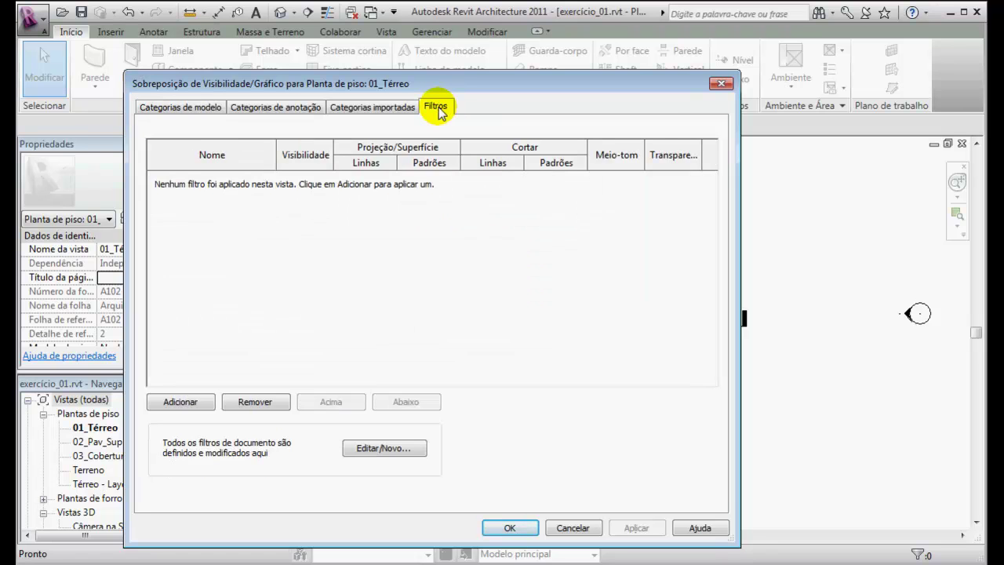
left_click(200, 111)
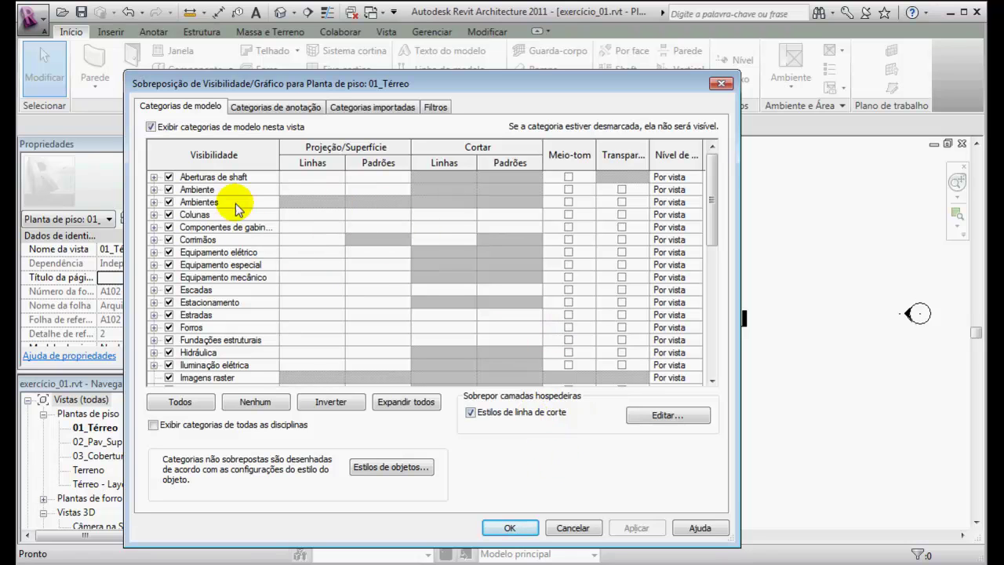
left_click(154, 302)
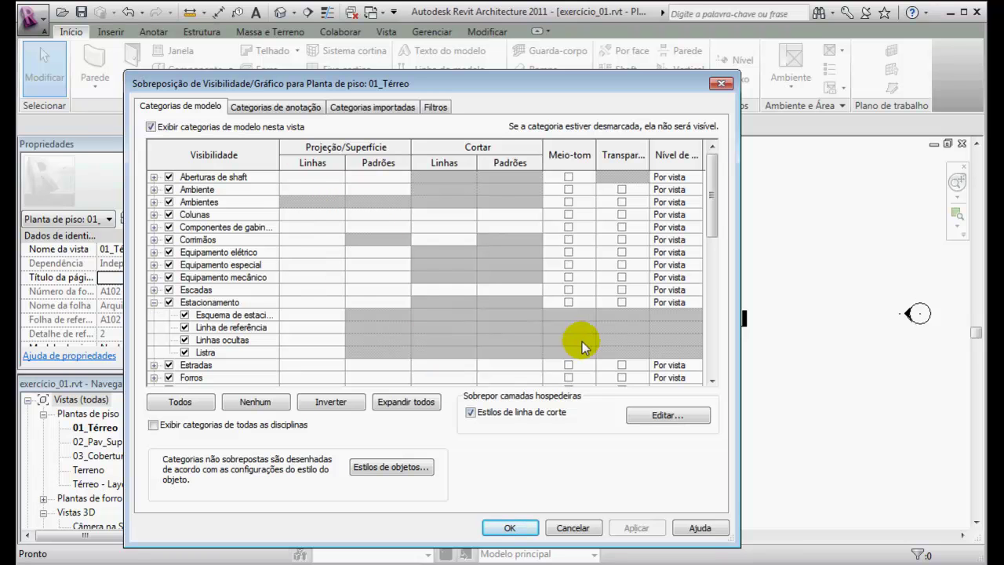
left_click(571, 528)
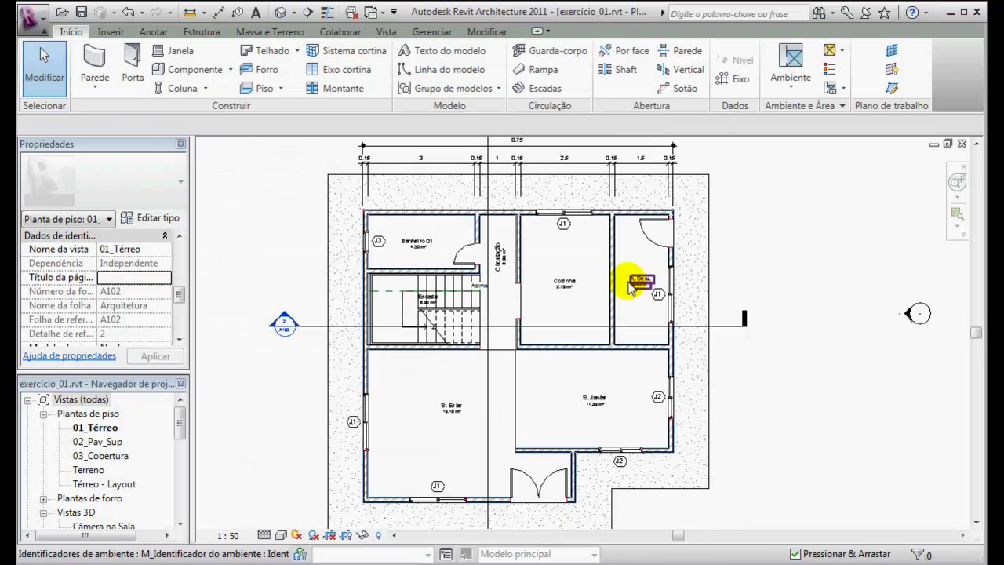
Step: Set the comments of the wall between Cozinha and A. Serv. to Hidráulica
scroll(630, 286, "up", 2)
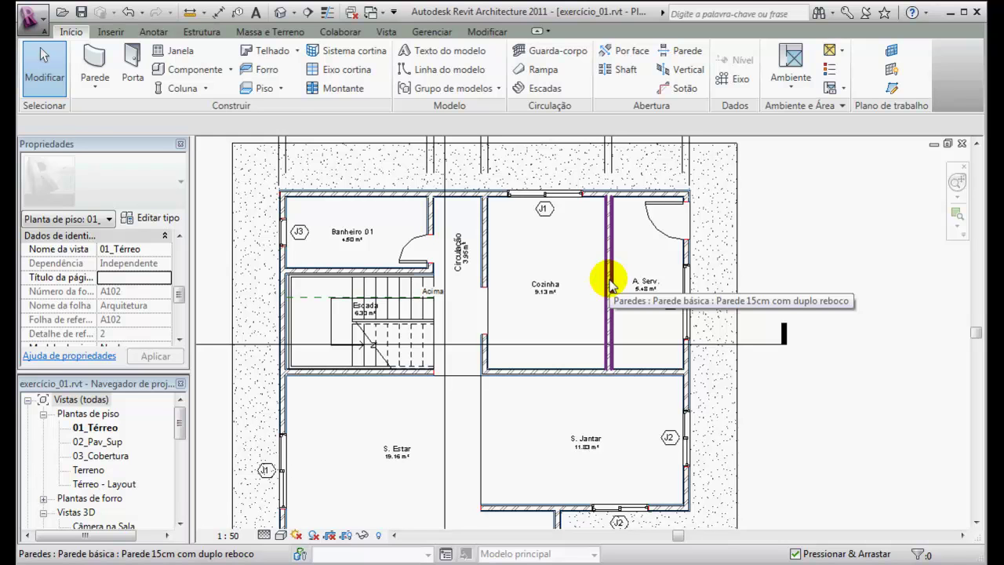
left_click(609, 284)
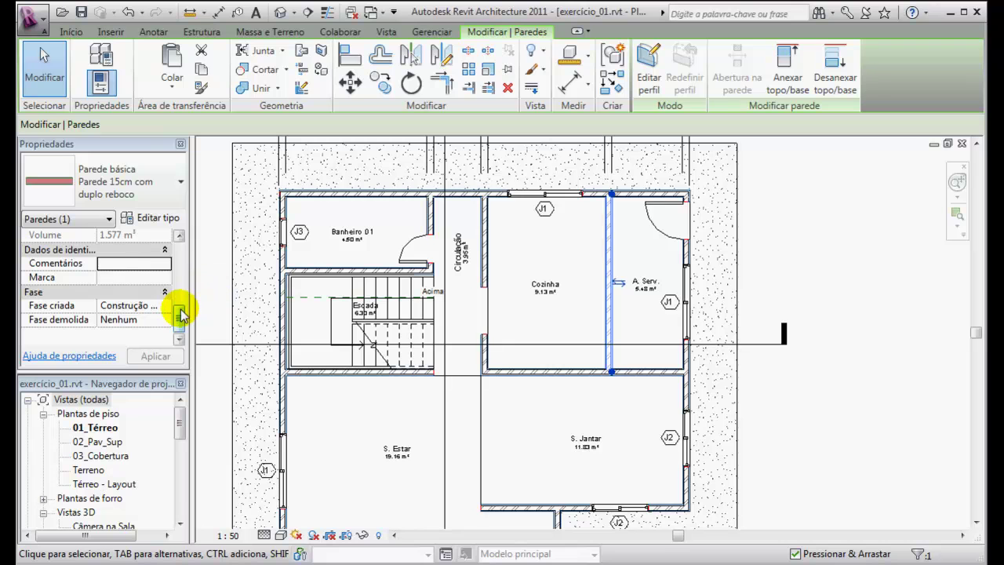
left_click(113, 267)
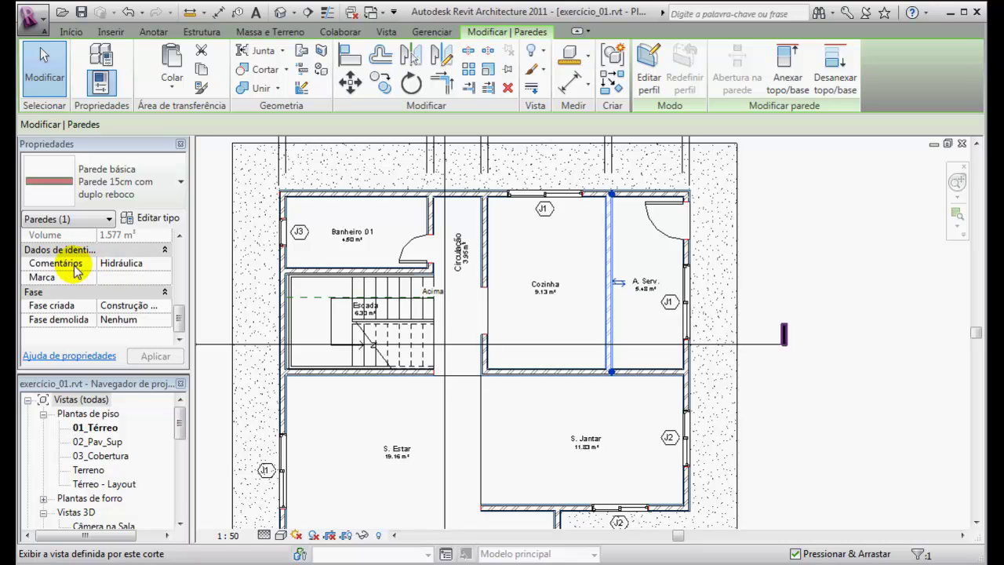
mouse_move(179, 318)
left_mouse_down()
mouse_move(179, 235)
mouse_move(179, 329)
left_mouse_up()
left_click(114, 264)
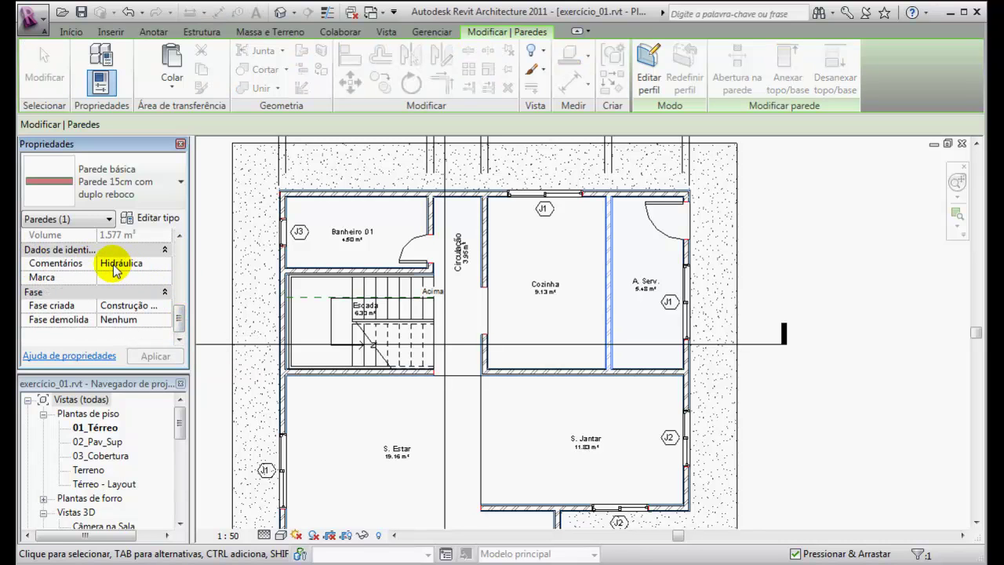
Step: Set the comments of the wall between Banheiro 01 and Escada to Hidráulica
left_click(362, 271)
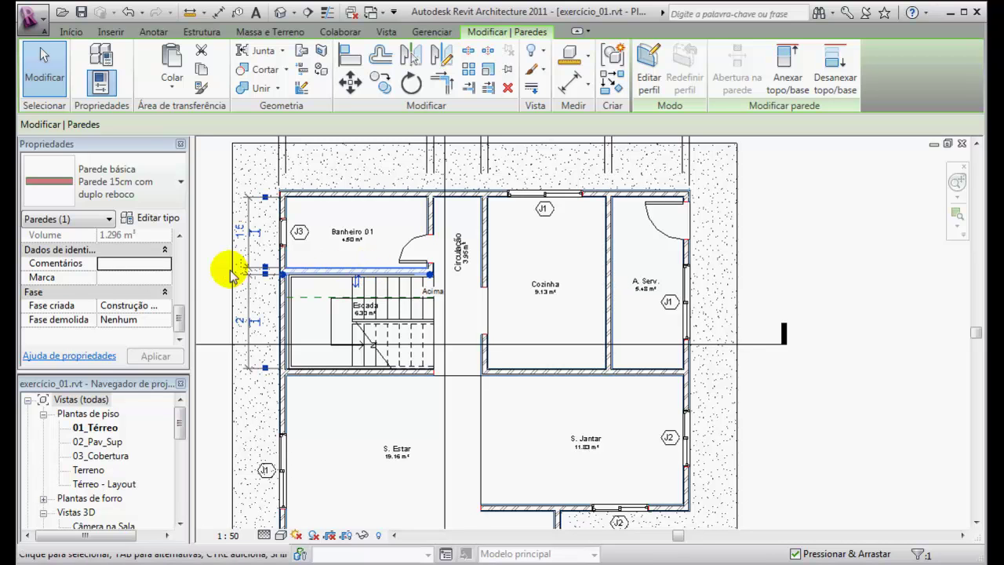
left_click(147, 265)
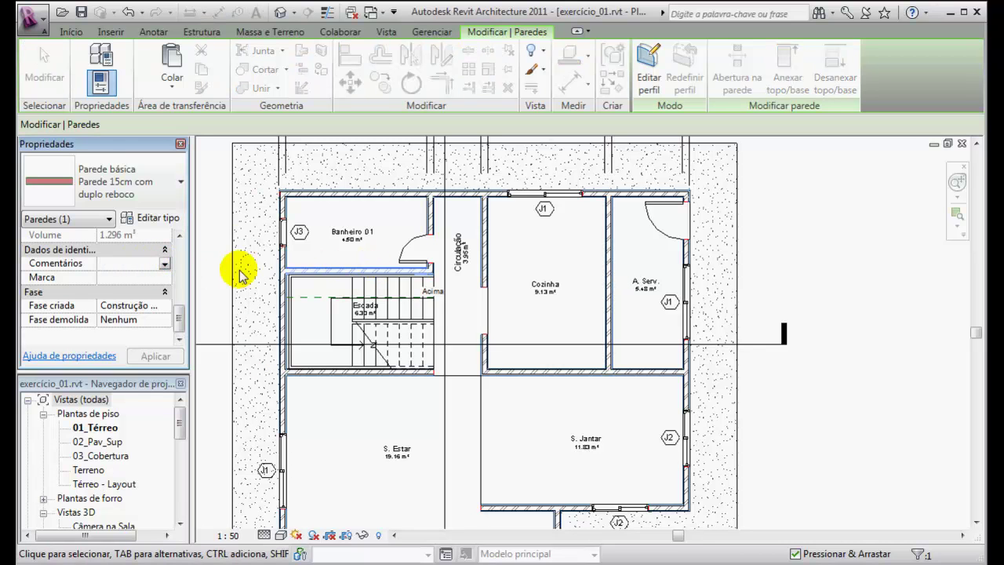
left_click(123, 263)
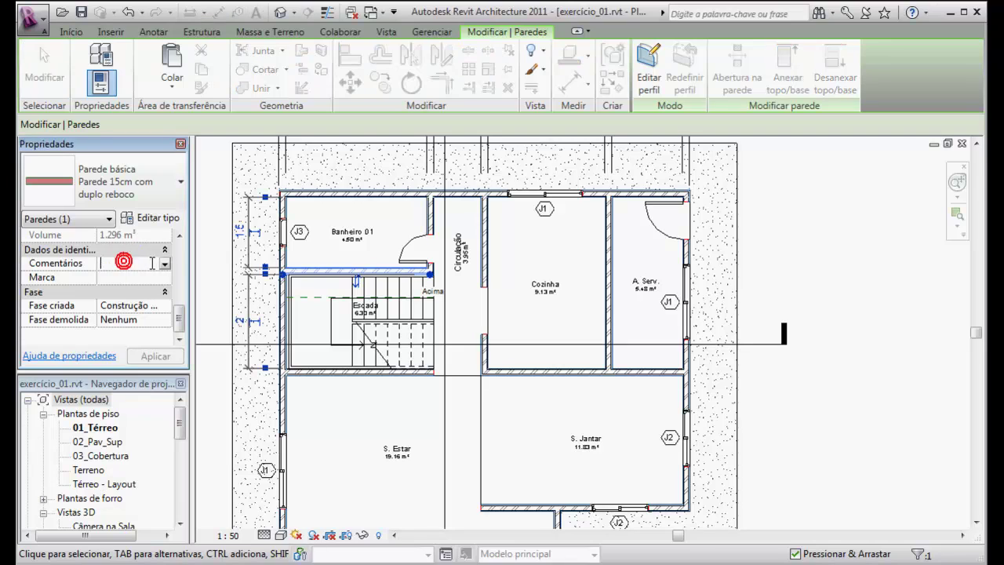
left_click(165, 264)
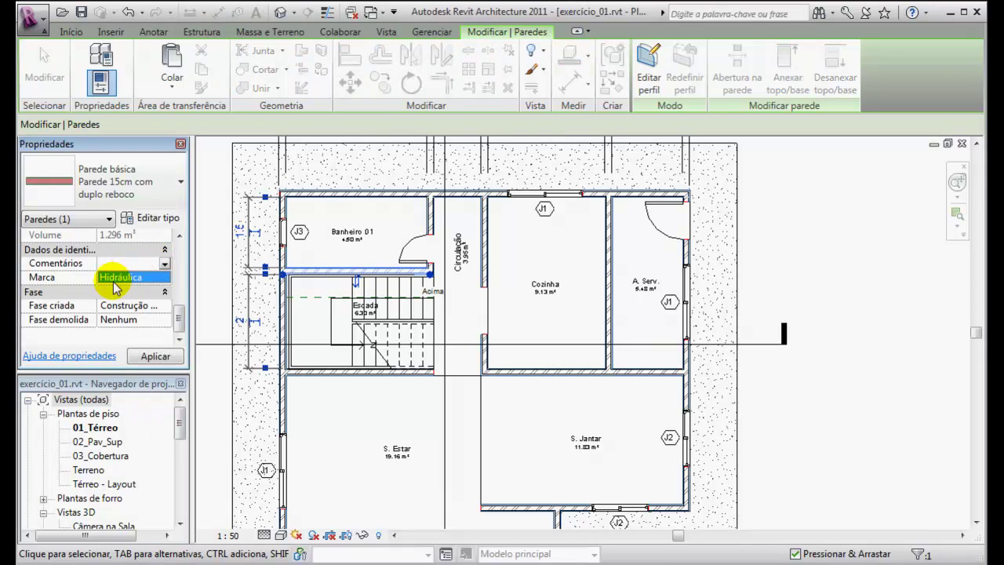
key("Escape")
left_click(155, 264)
left_click(164, 264)
left_click(132, 279)
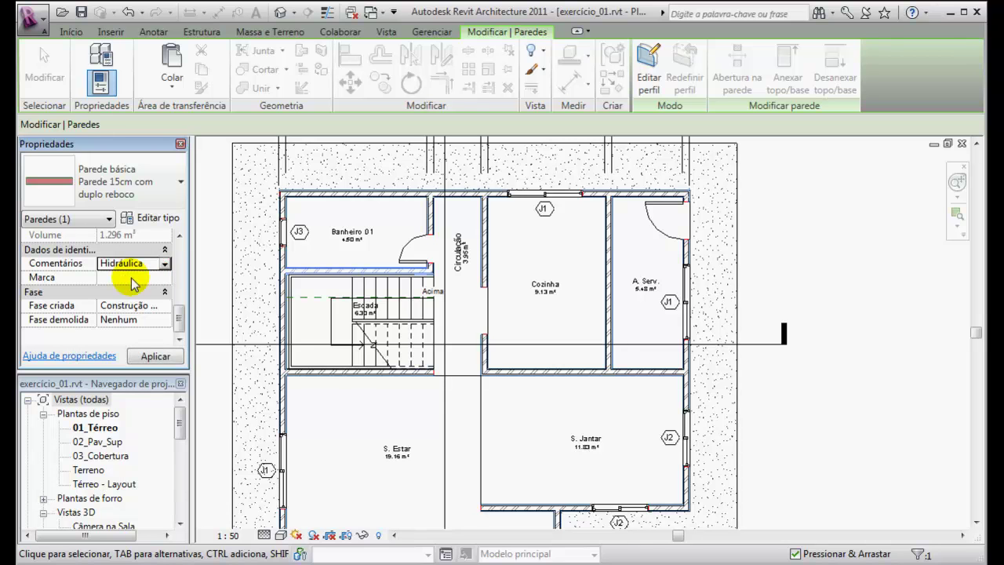
Step: Set the comments of the wall between Escada and S. Estar to Hidráulica and clear the selection
left_click(349, 375)
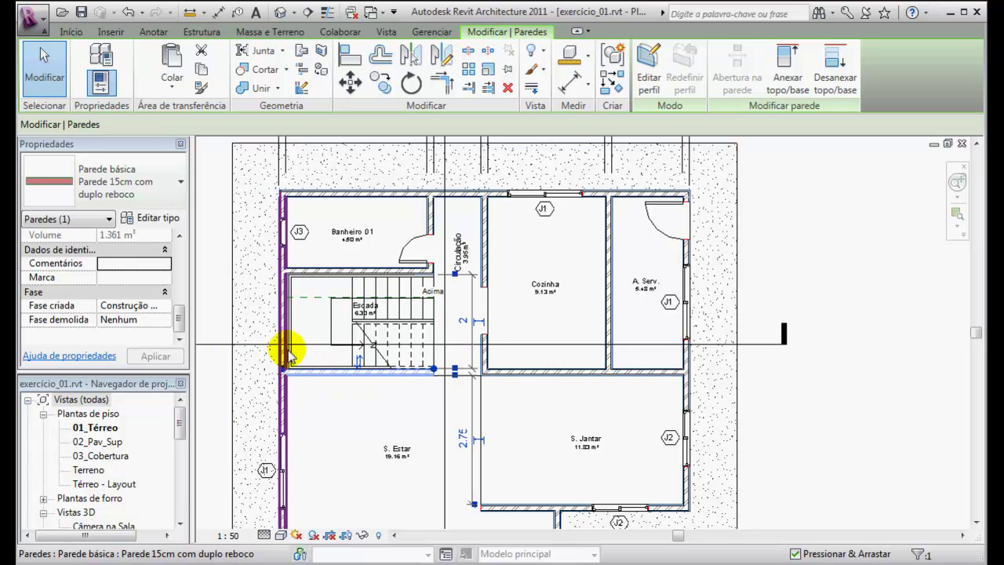
left_click(144, 267)
left_click(165, 264)
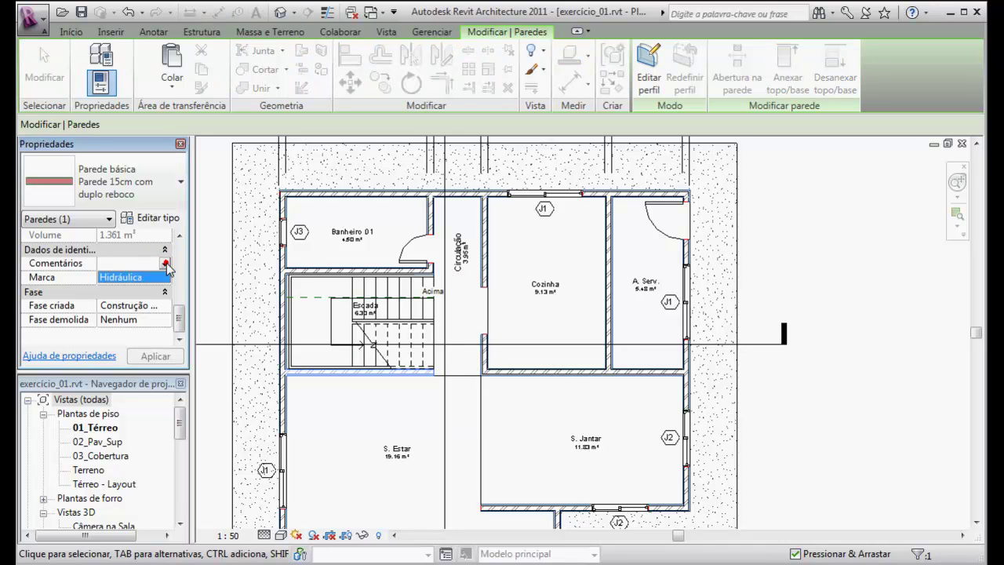
left_click(139, 277)
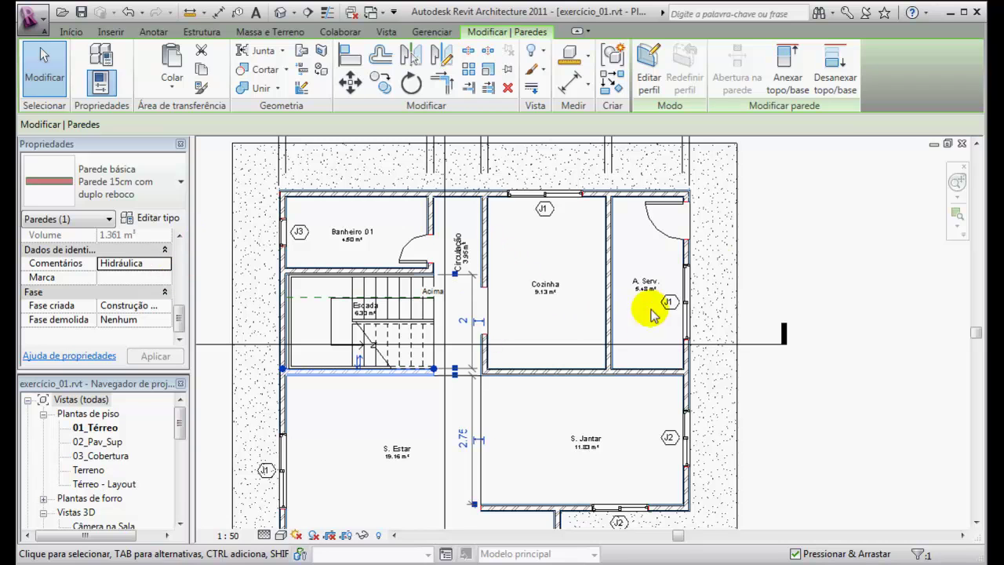
left_click(797, 238)
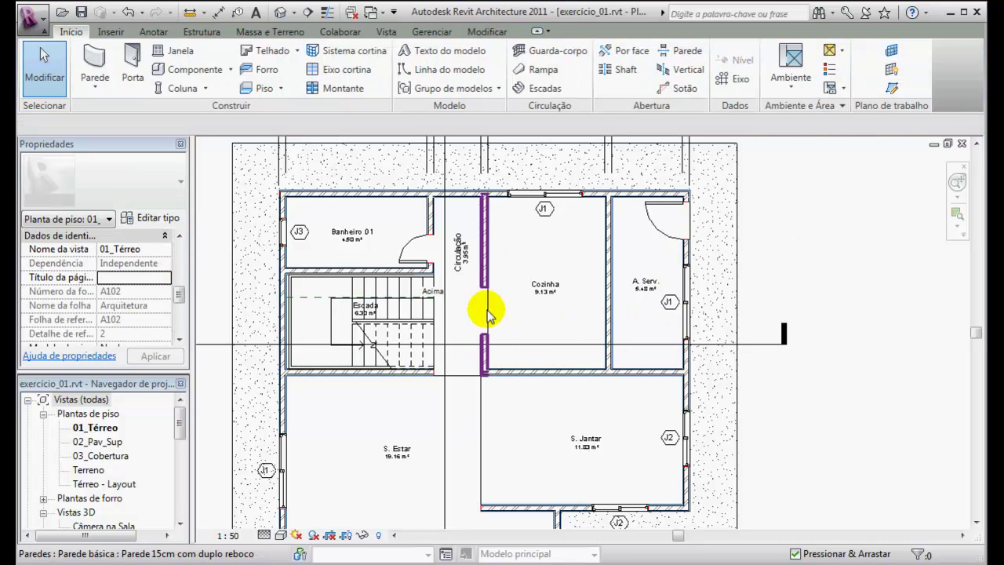
Step: Create a filter named Paredes com Hidráulica from the 01_Térreo view's visibility/graphics filter settings
key("v")
key("g")
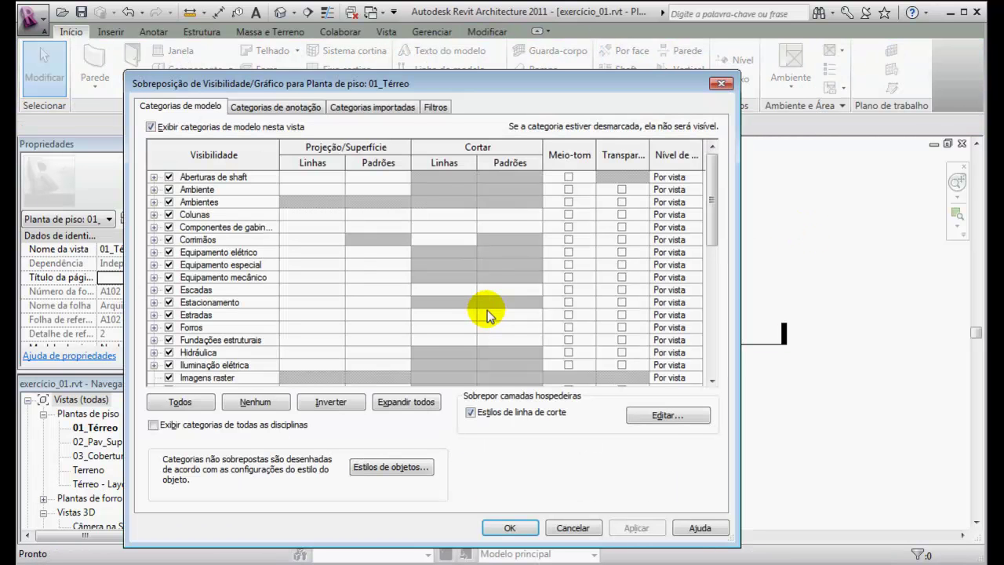
left_click(434, 107)
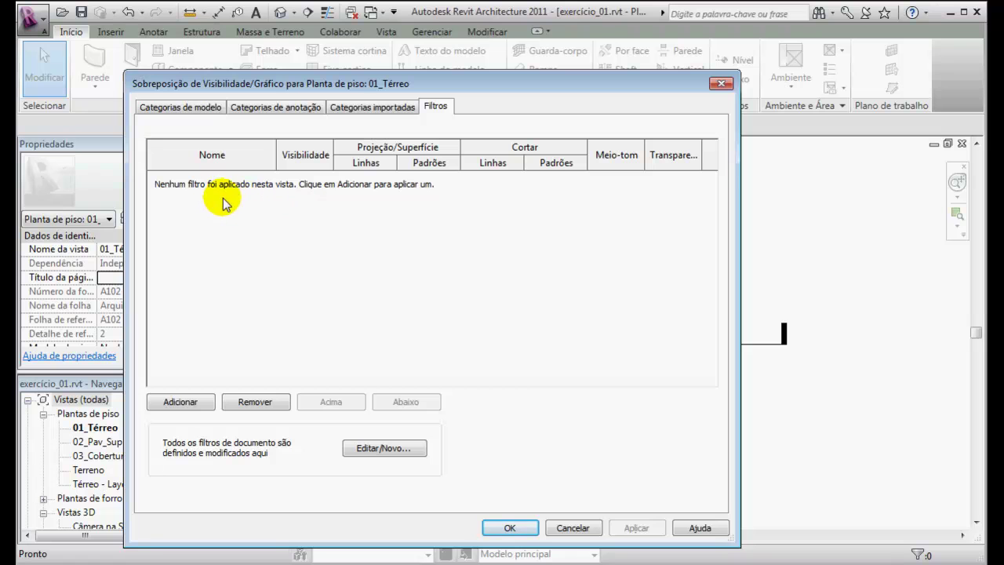
left_click(183, 402)
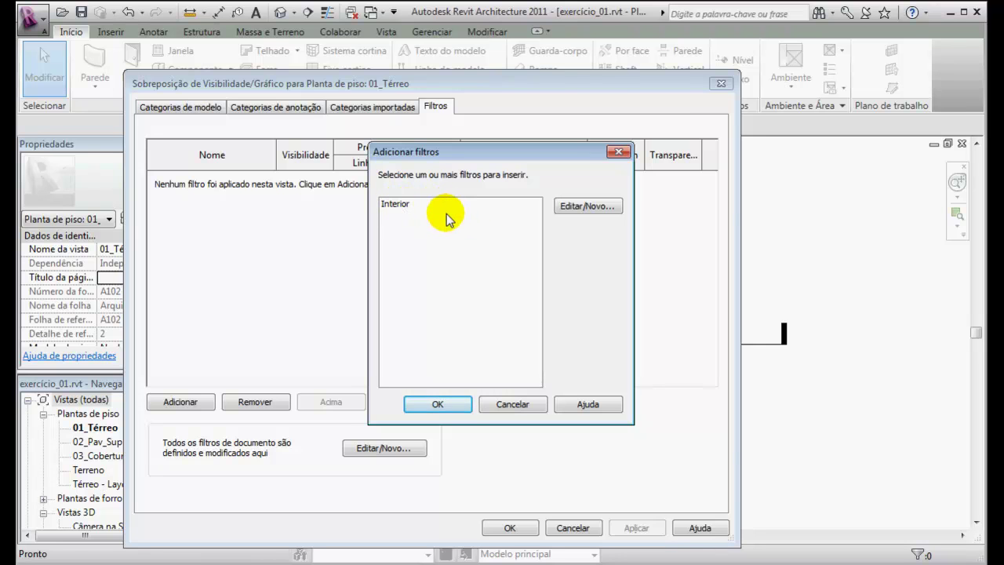
left_click(395, 203)
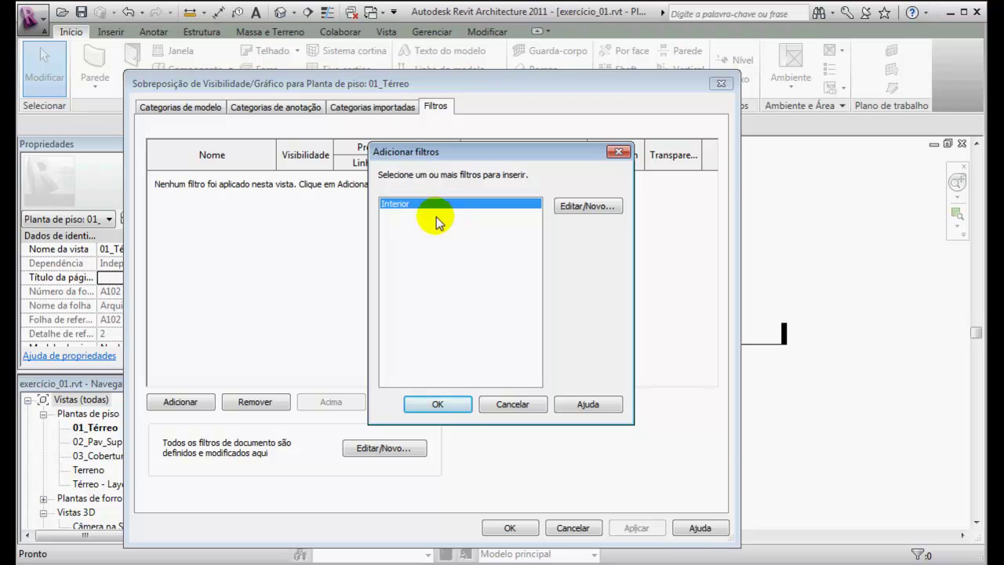
left_click(445, 230)
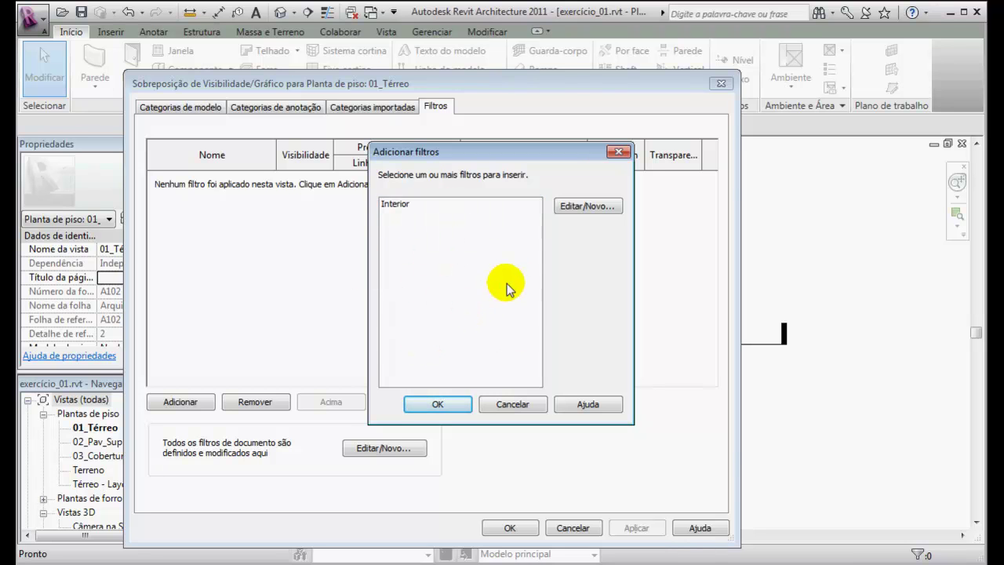
left_click(573, 206)
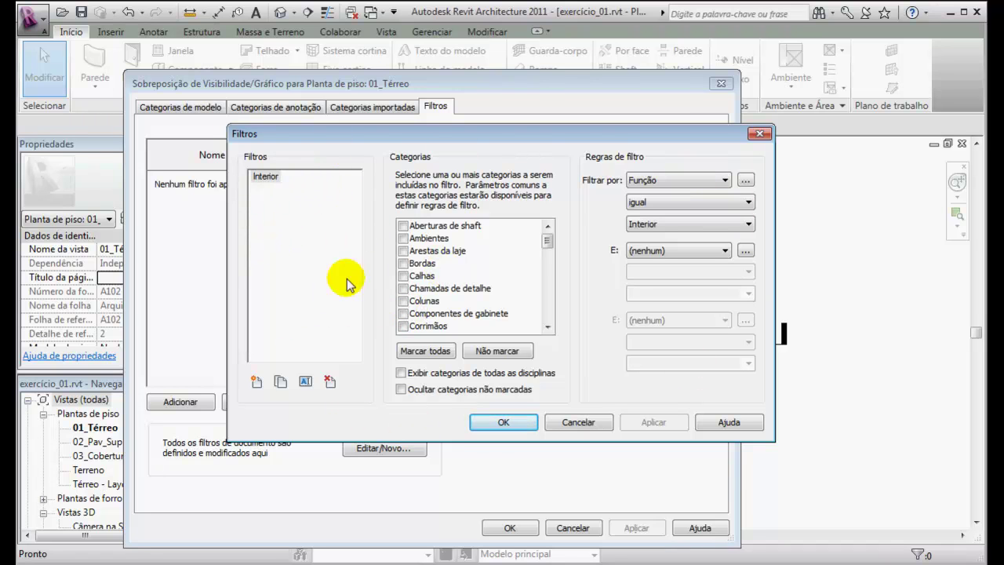
left_click(258, 176)
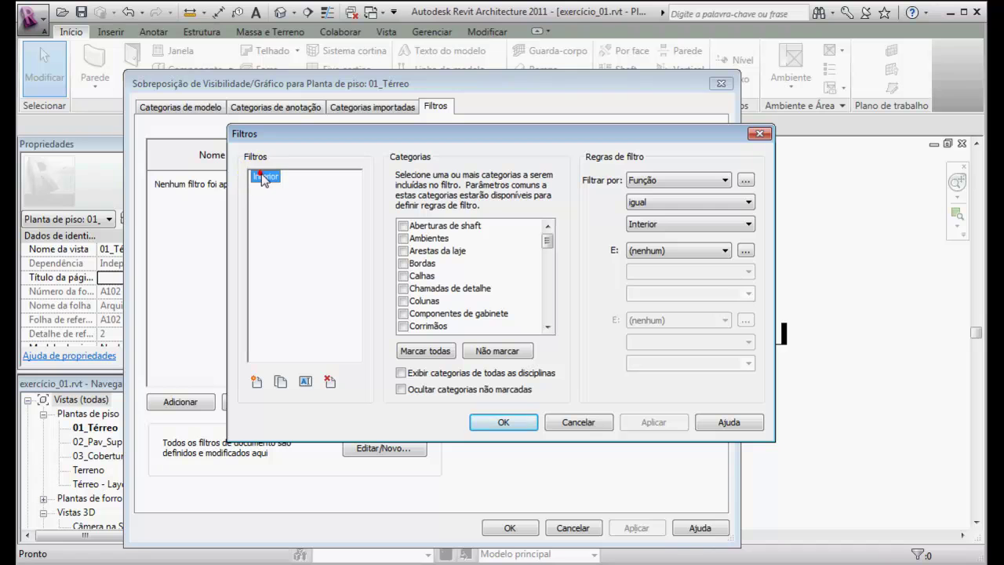
left_click(256, 382)
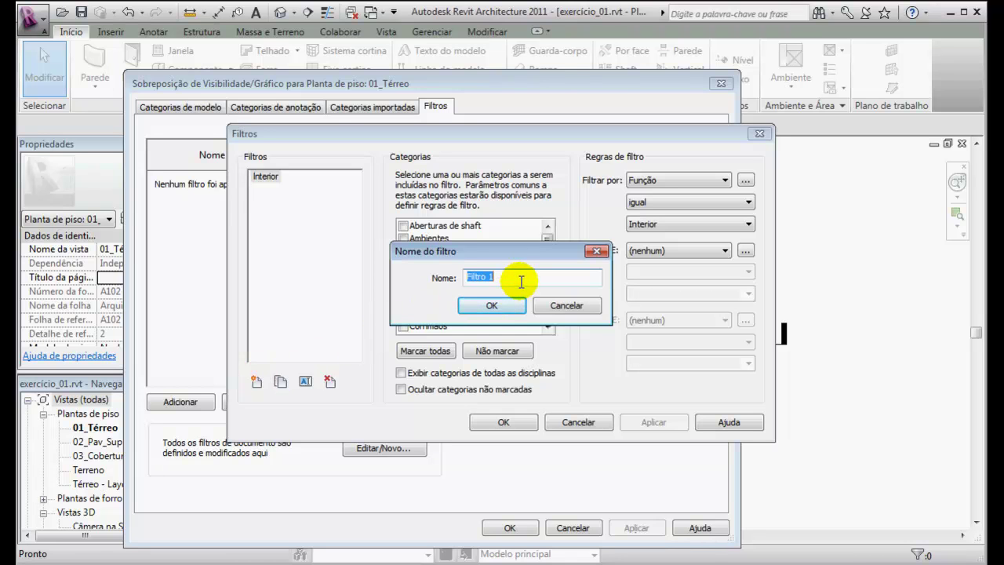
type("Paredes com Hidráulica")
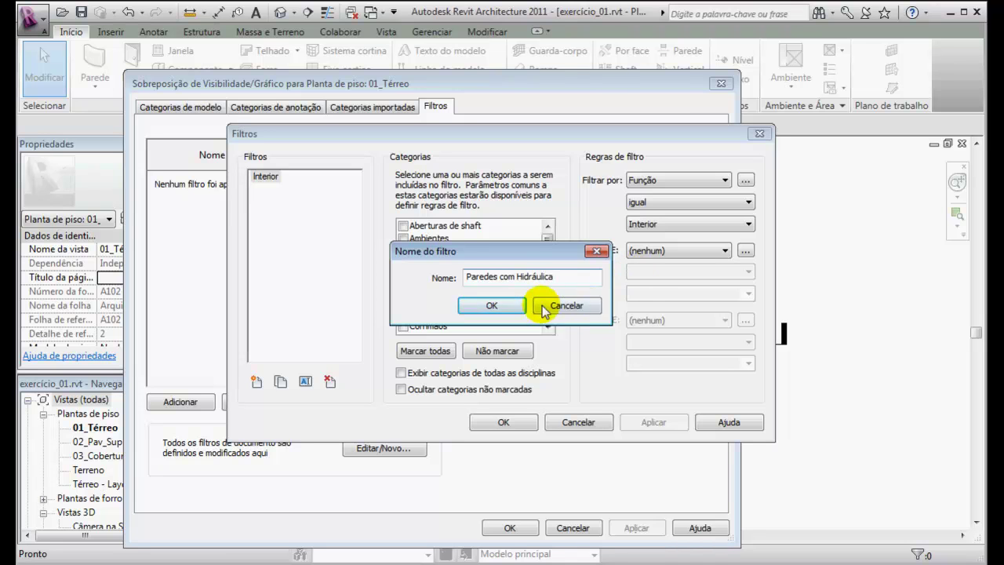
left_click(491, 304)
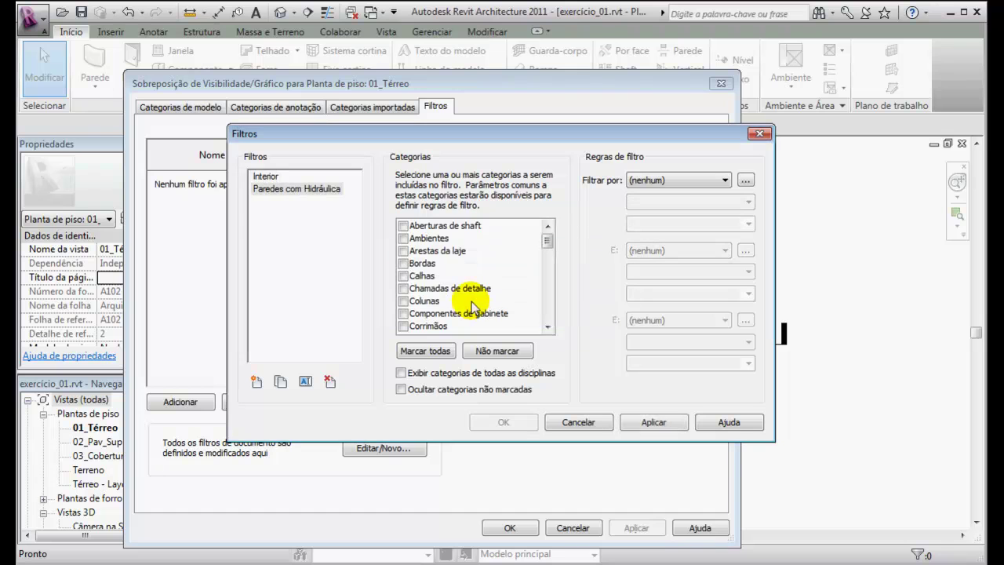
Step: Include the Paredes category in the Paredes com Hidráulica filter
left_click(289, 190)
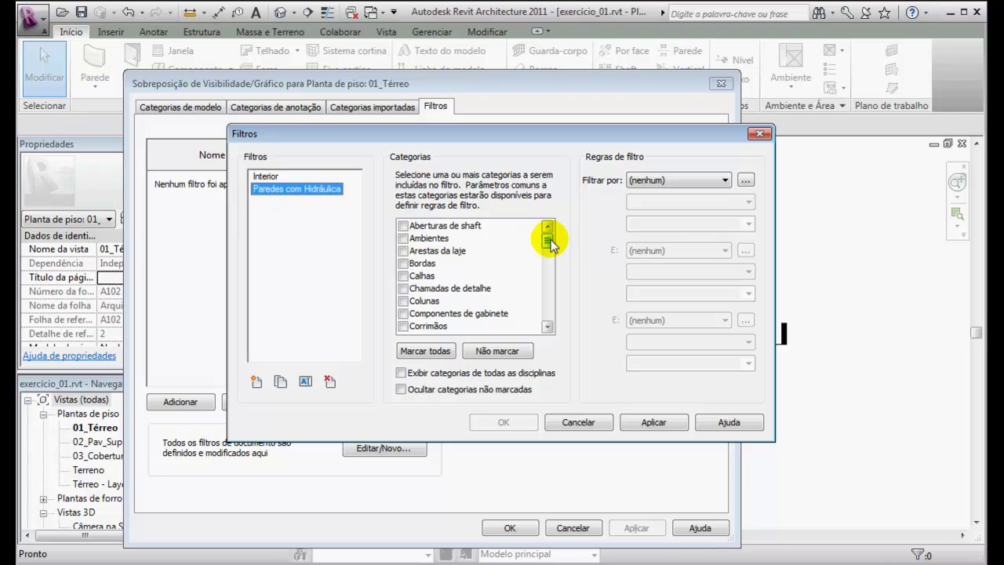
left_click_drag(548, 243, 550, 292)
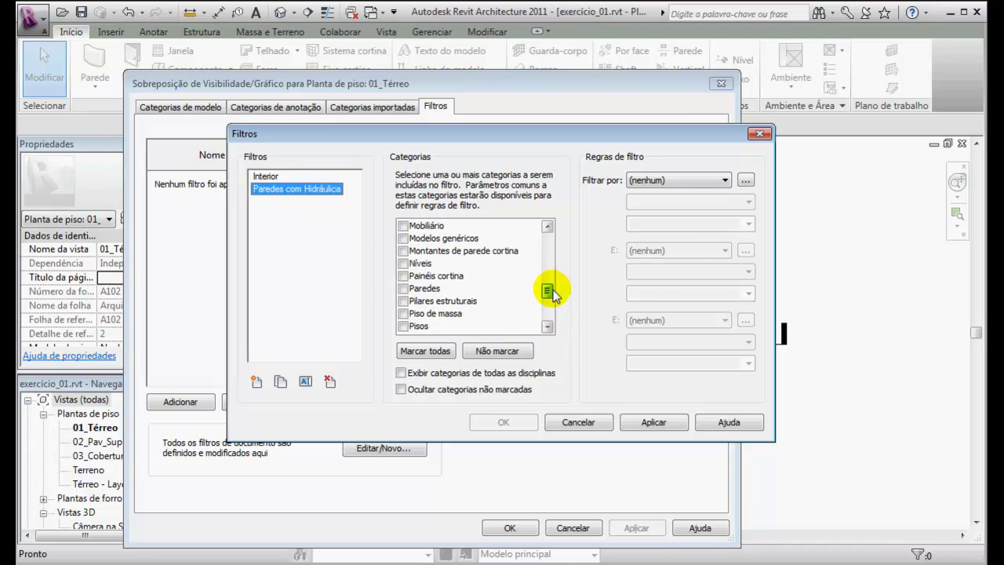
left_click(403, 289)
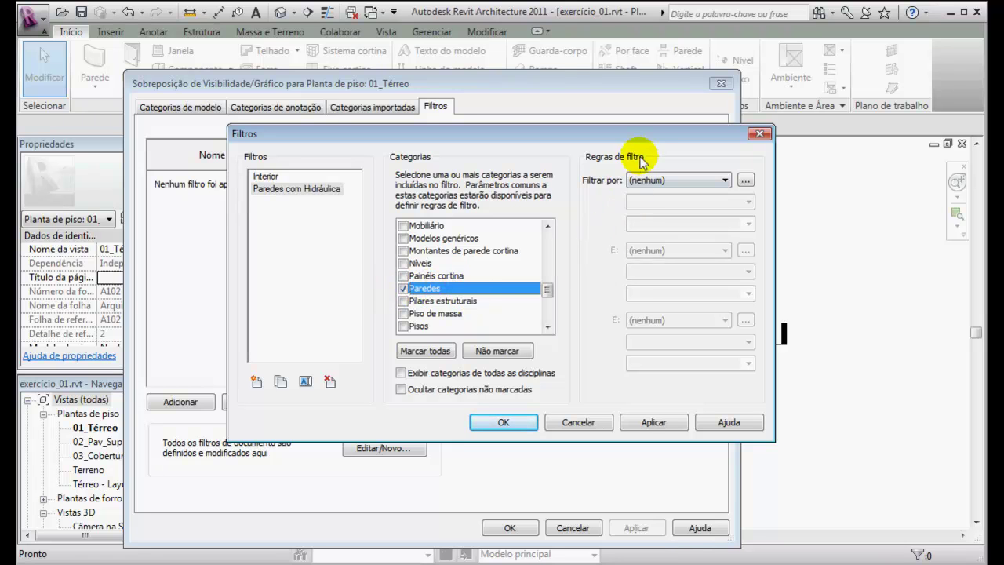
Step: Try including the categories from Mobiliário to Painéis cortina alongside Paredes to compare the available filter rule parameters
left_click(726, 181)
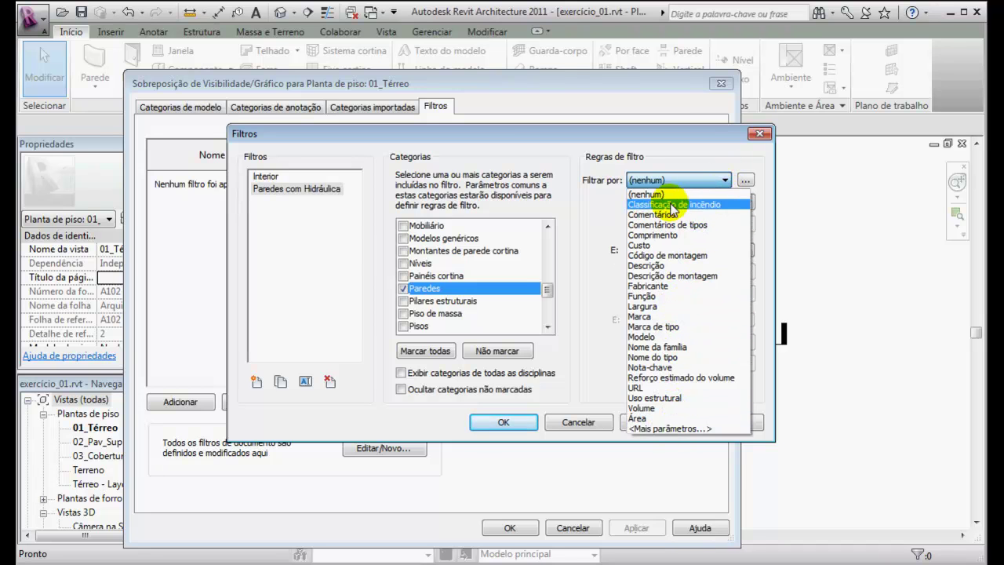
left_click(403, 280)
left_click(403, 276)
left_click(403, 264)
left_click(403, 251)
left_click(403, 239)
left_click(403, 226)
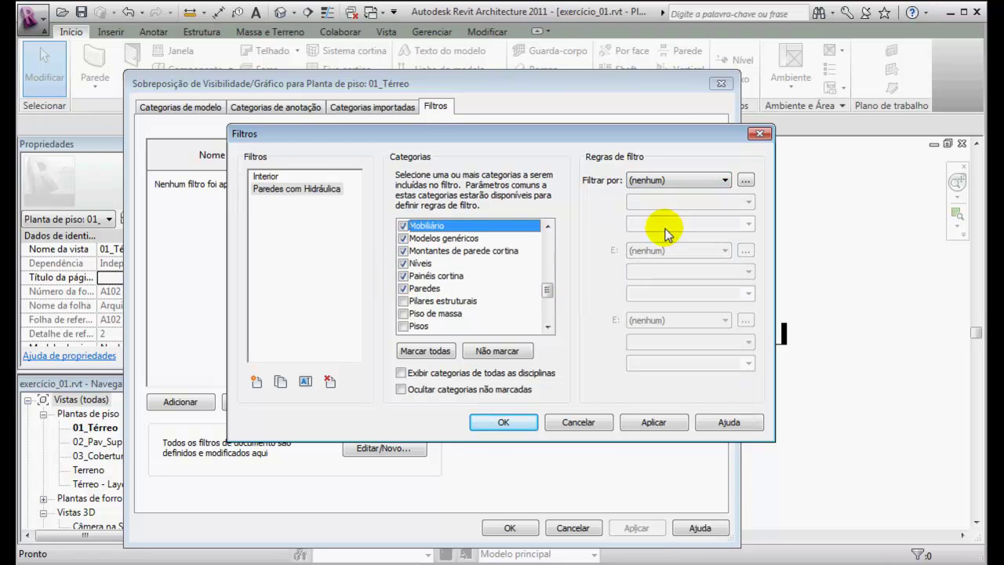
left_click(723, 179)
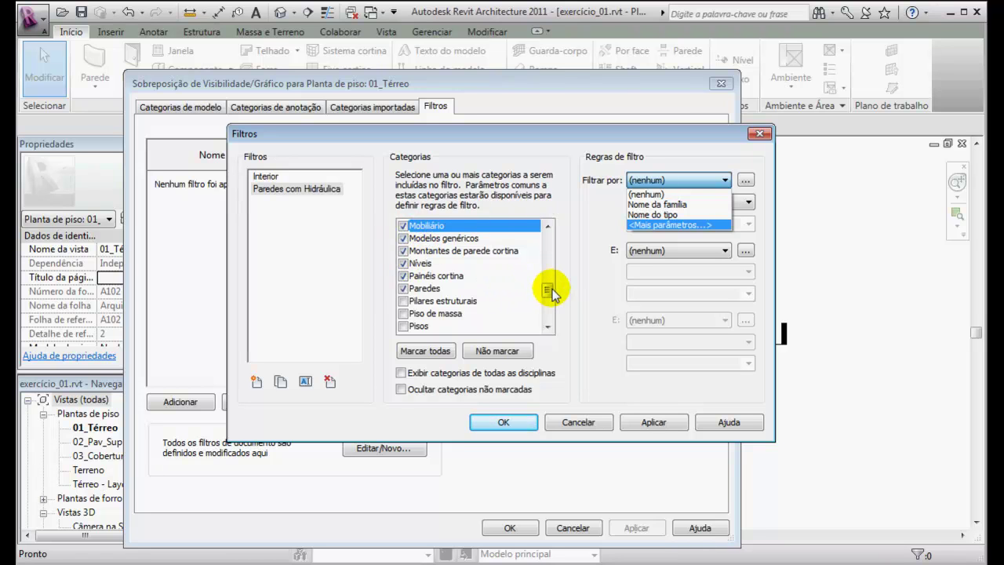
left_click(568, 256)
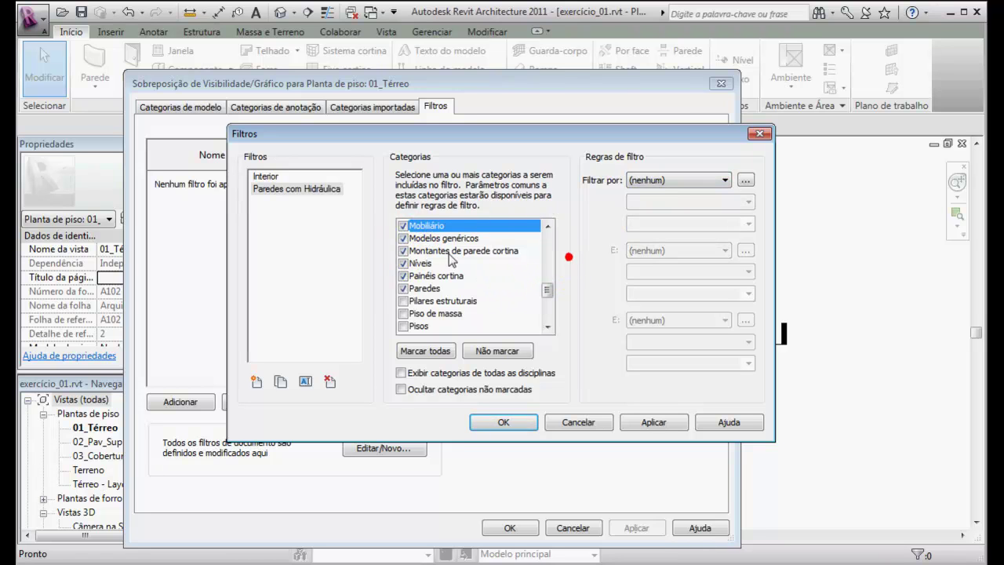
Step: Exclude the categories from Mobiliário to Painéis cortina, leaving only Paredes in the filter
left_click(403, 237)
left_click(403, 250)
left_click(403, 263)
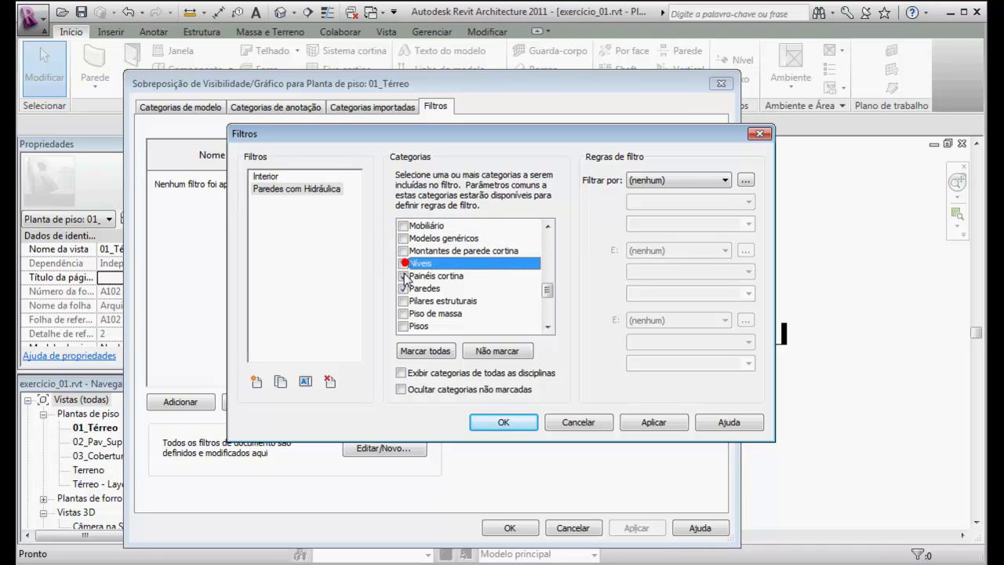
left_click(403, 276)
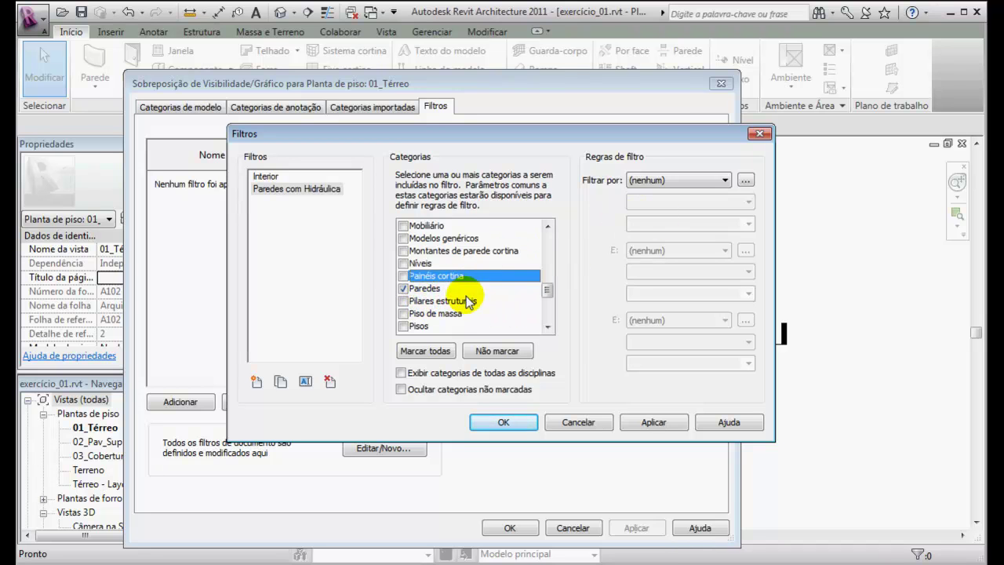
Step: Set the filter rule to Comentários igual Hidráulica, and add the Paredes com Hidráulica filter to the 01_Térreo view
left_click(726, 182)
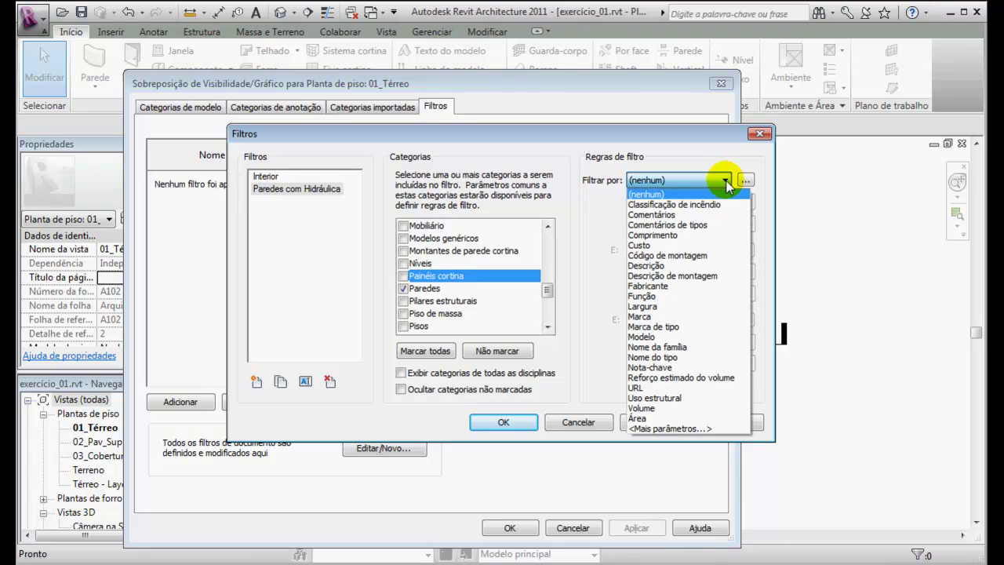
left_click(675, 217)
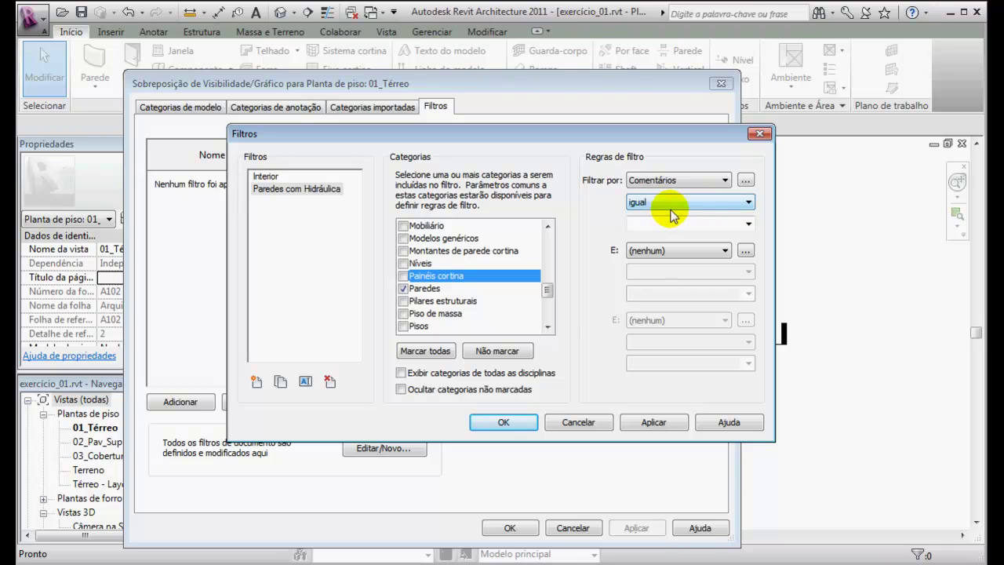
left_click(748, 224)
left_click(748, 224)
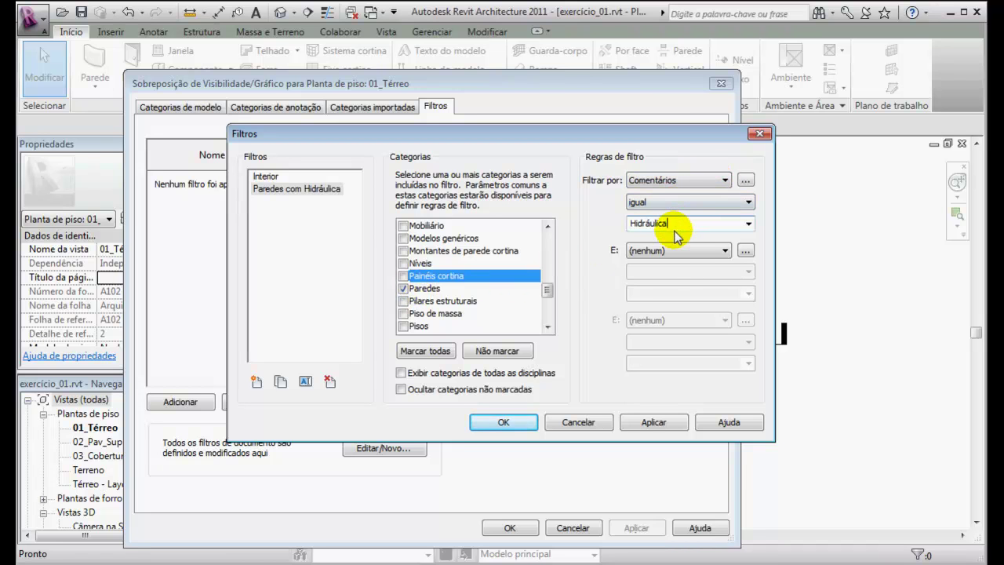
left_click(652, 422)
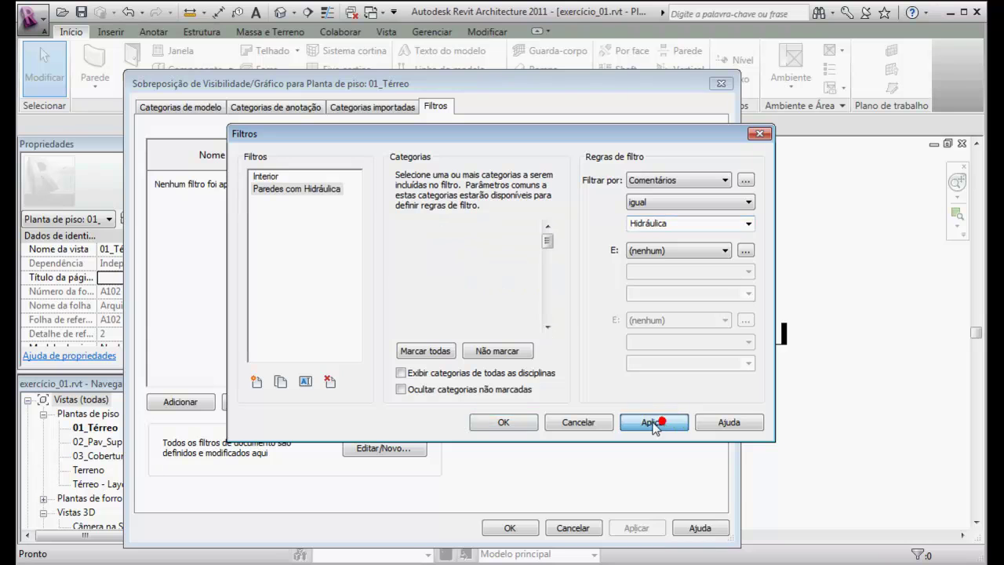
left_click(504, 422)
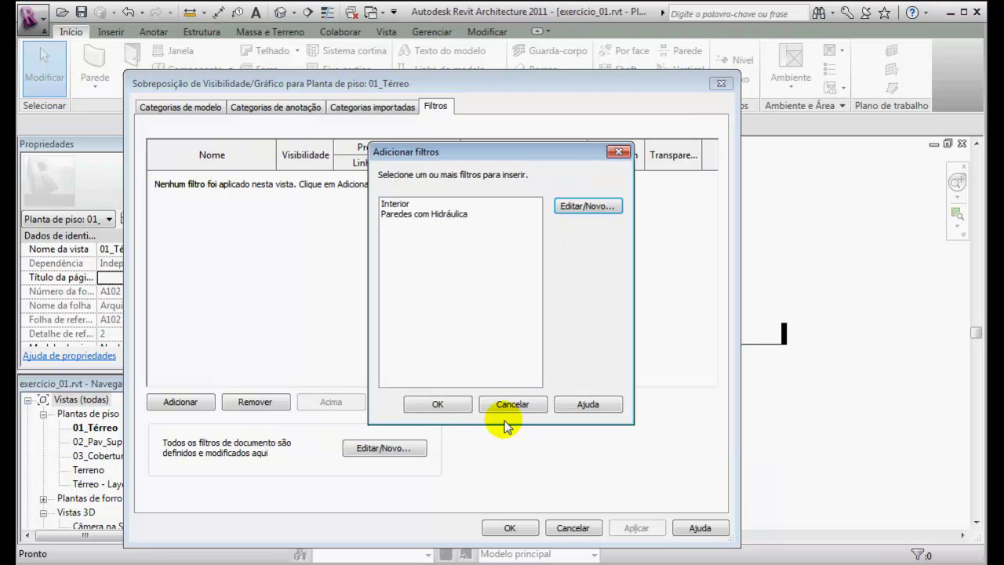
left_click(406, 215)
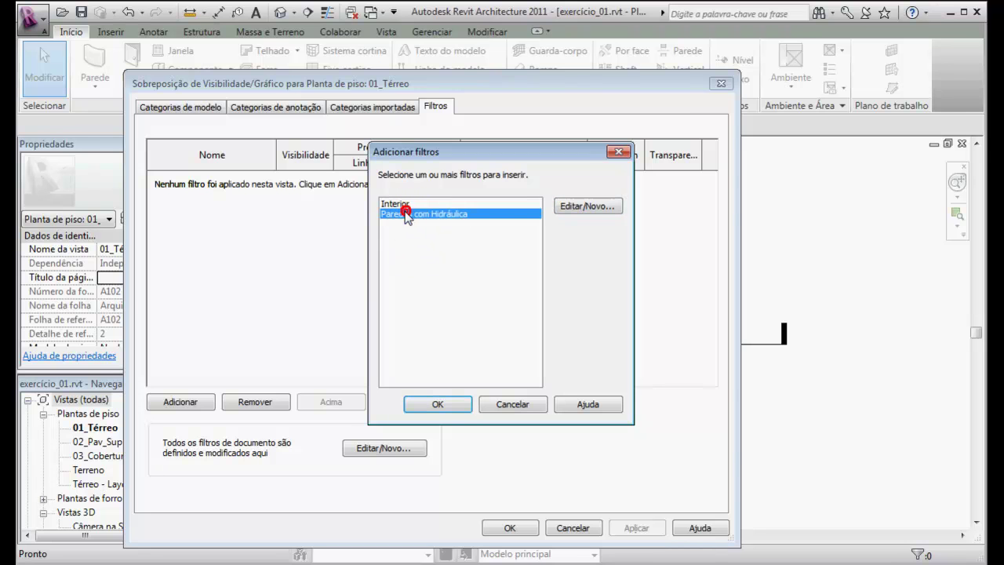
left_click(438, 404)
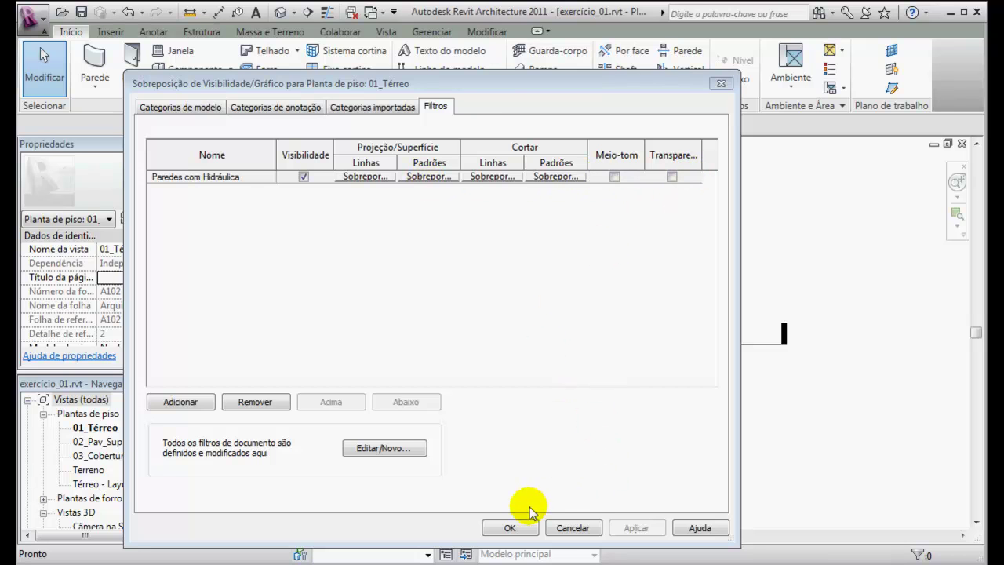
Step: Confirm adding the Paredes com Hidráulica filter, and reopen the filter overrides of the 01_Térreo view
left_click(506, 529)
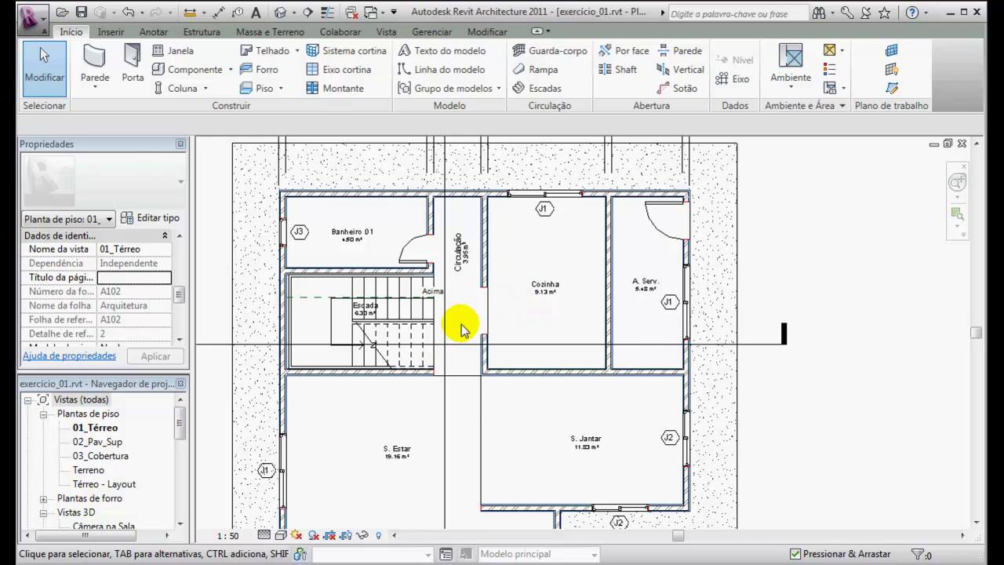
key("v")
key("g")
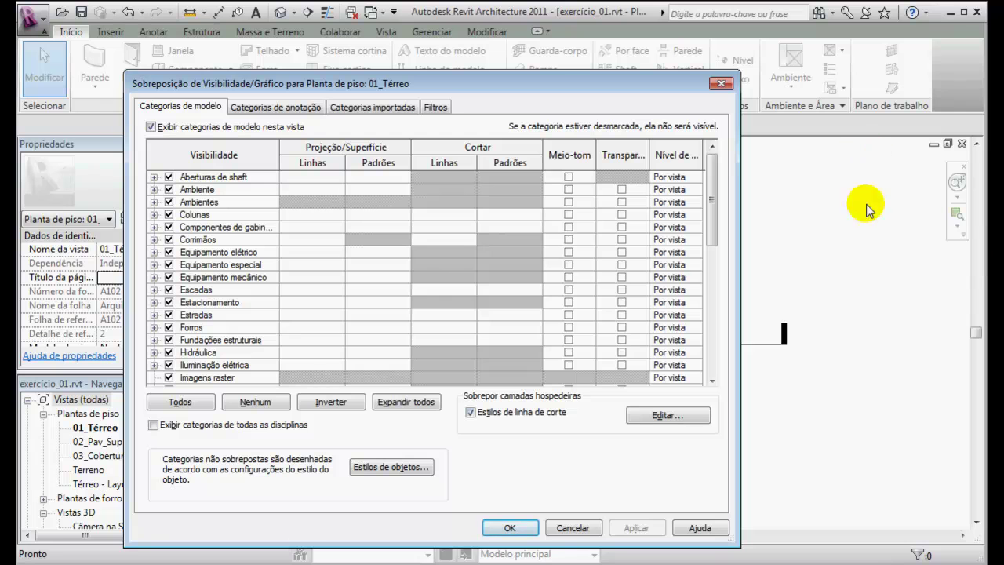
left_click(440, 109)
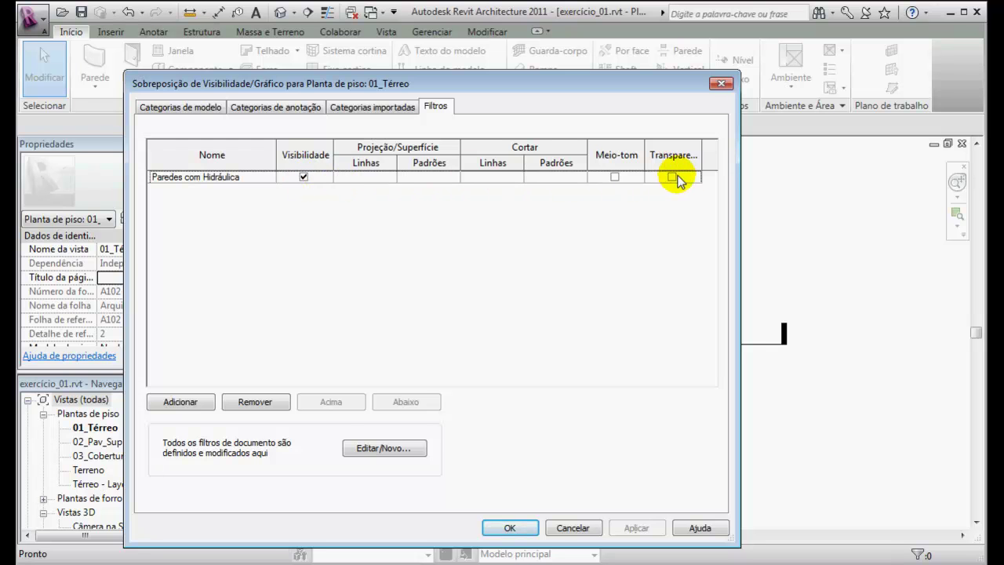
left_click_drag(533, 86, 565, 245)
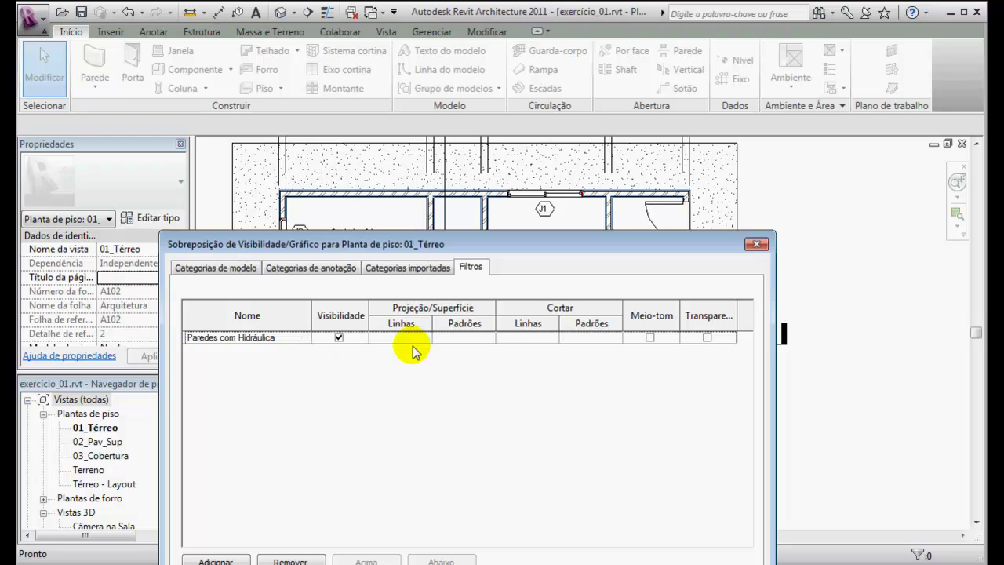
left_click(593, 337)
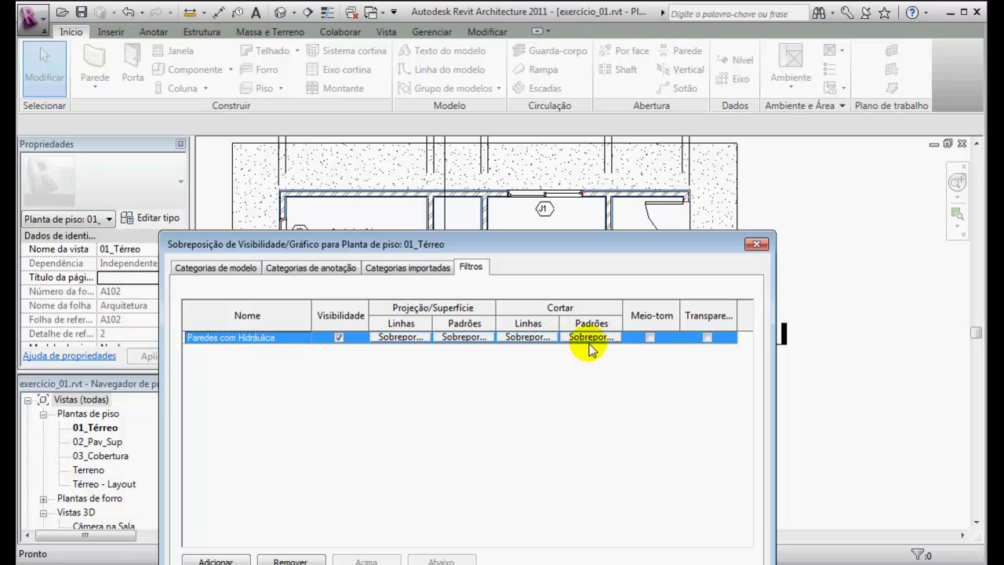
left_click_drag(531, 252, 492, 90)
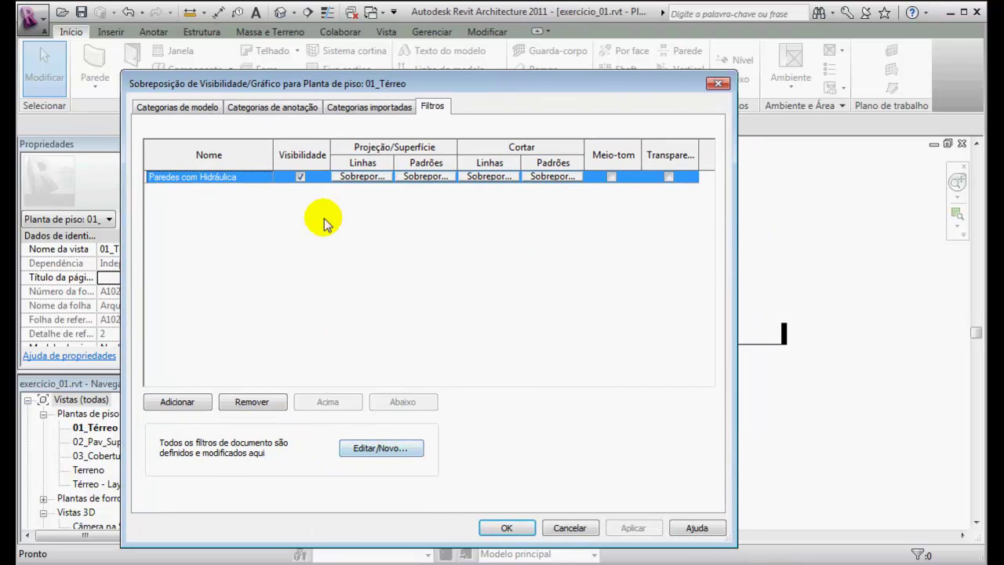
left_click(347, 113)
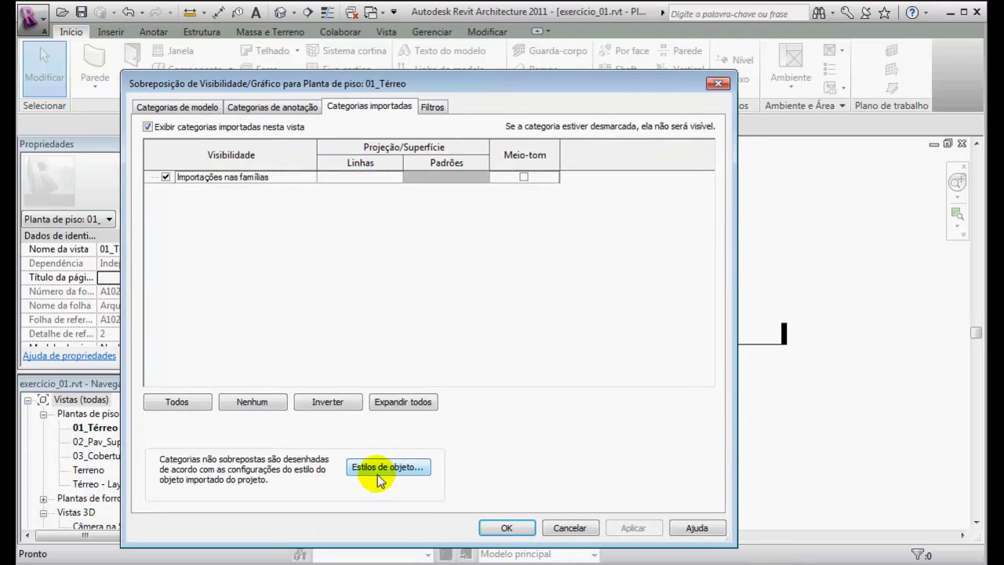
left_click(431, 110)
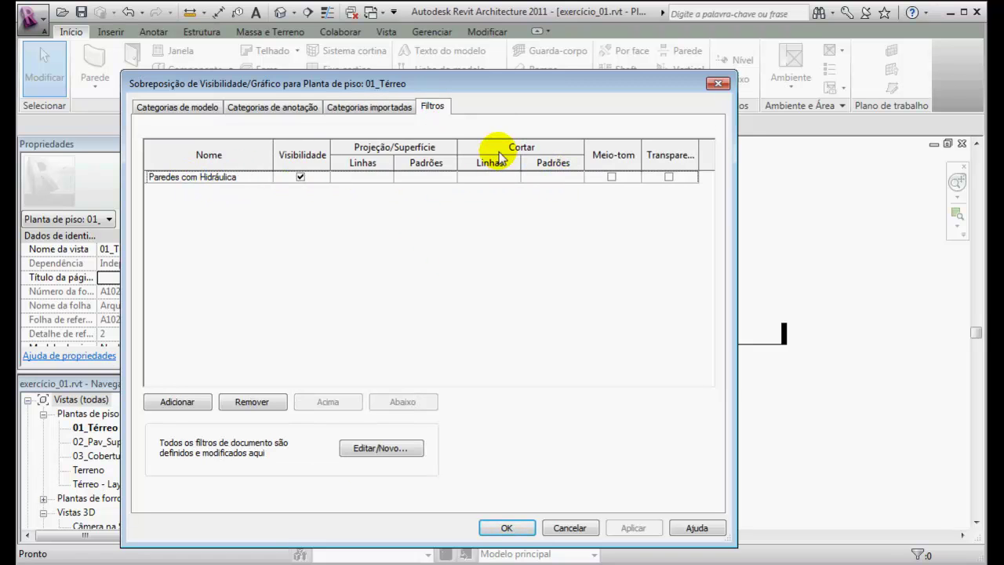
Step: Override the cut pattern of the Paredes com Hidráulica filter with colour Amarelo and pattern Preenchimento sólido
left_click(562, 177)
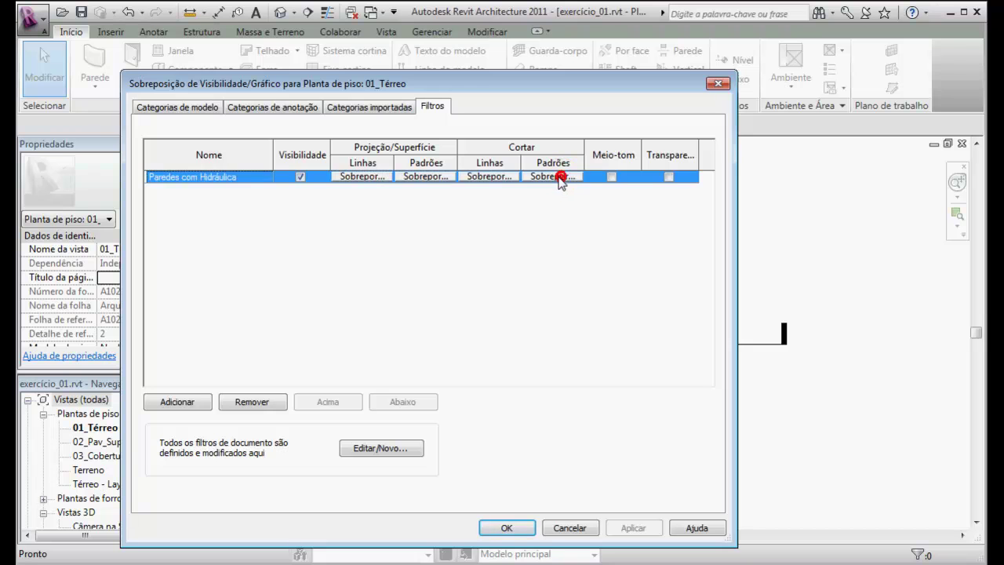
left_click(548, 177)
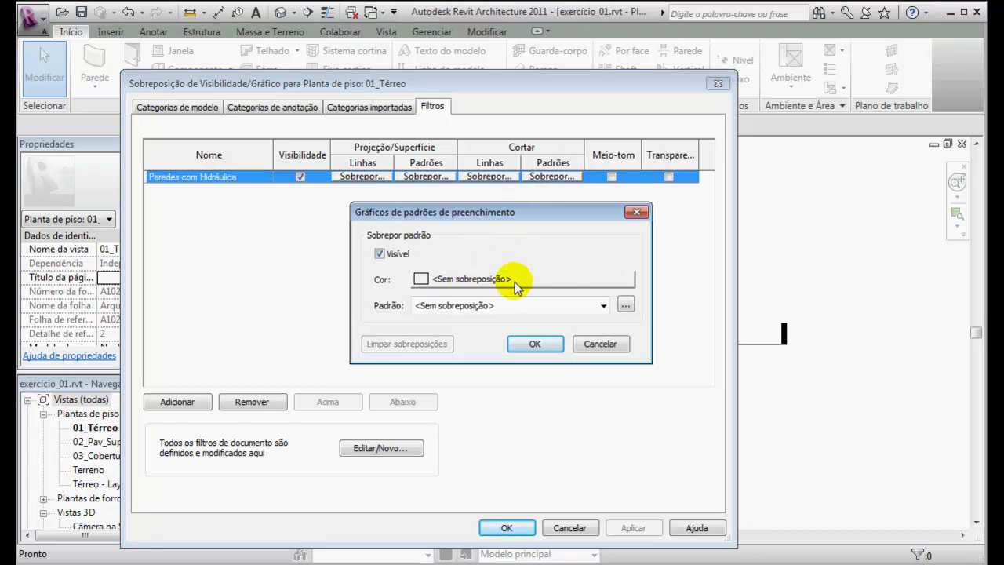
left_click(558, 284)
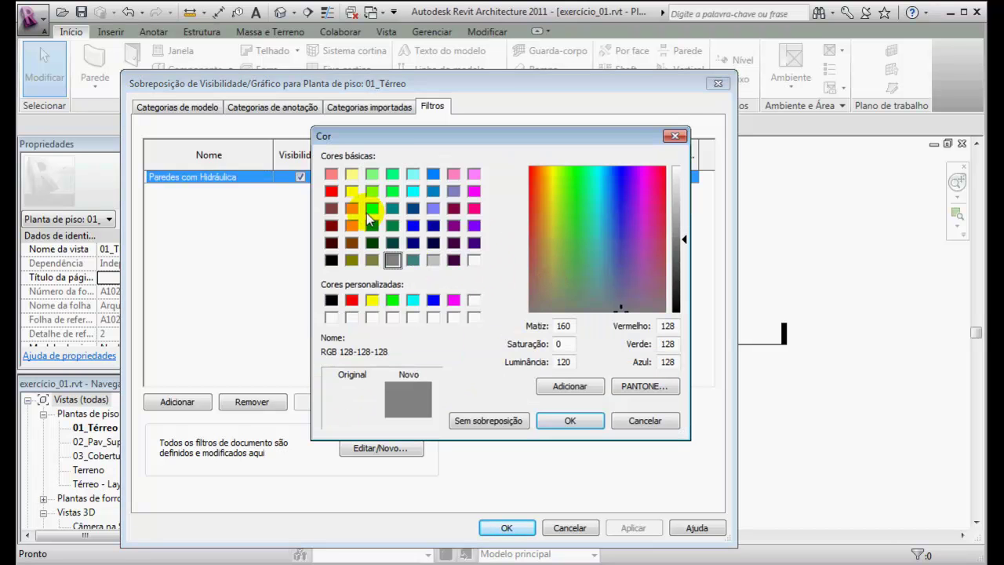
left_click(352, 191)
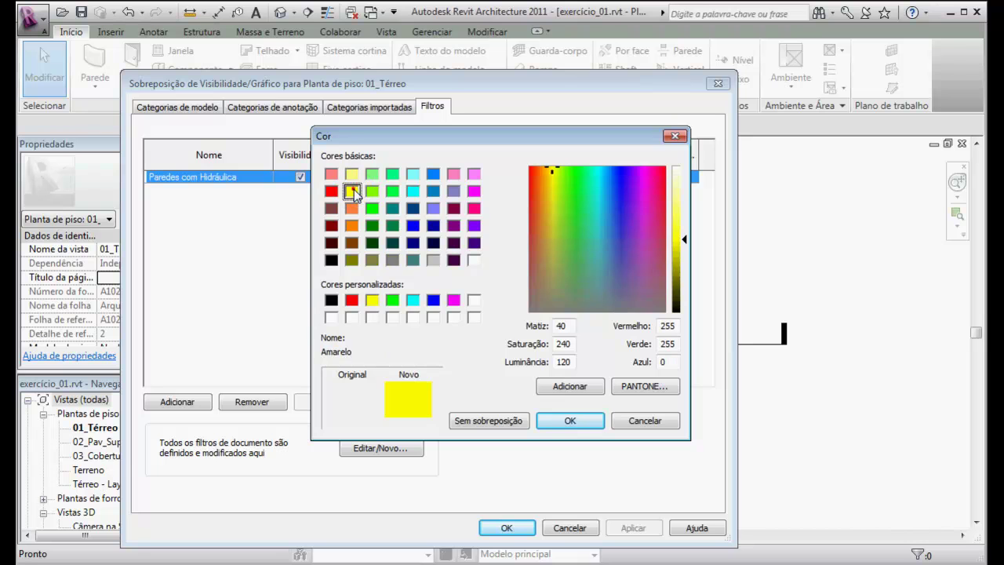
left_click(570, 420)
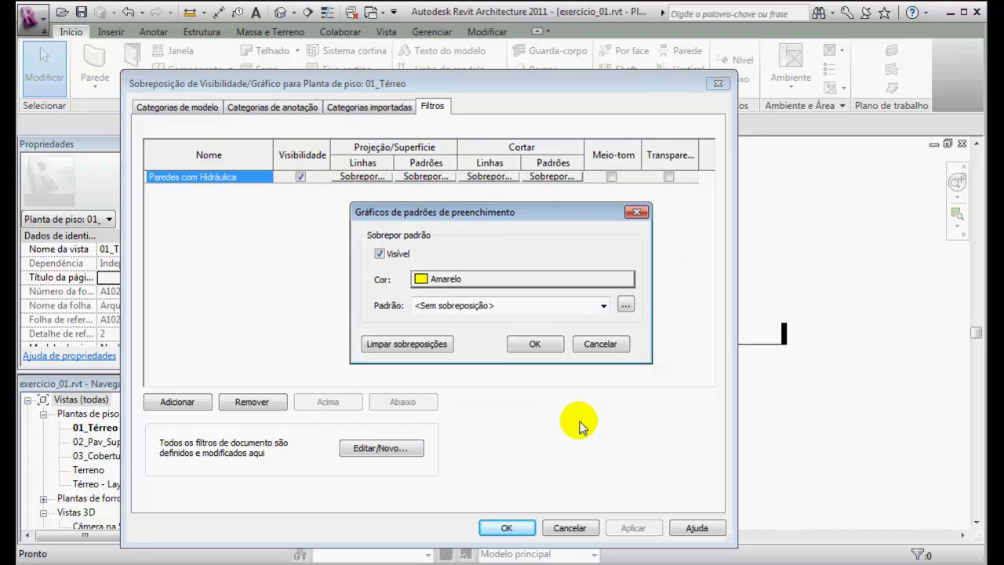
left_click(603, 305)
left_click(588, 343)
left_click(586, 351)
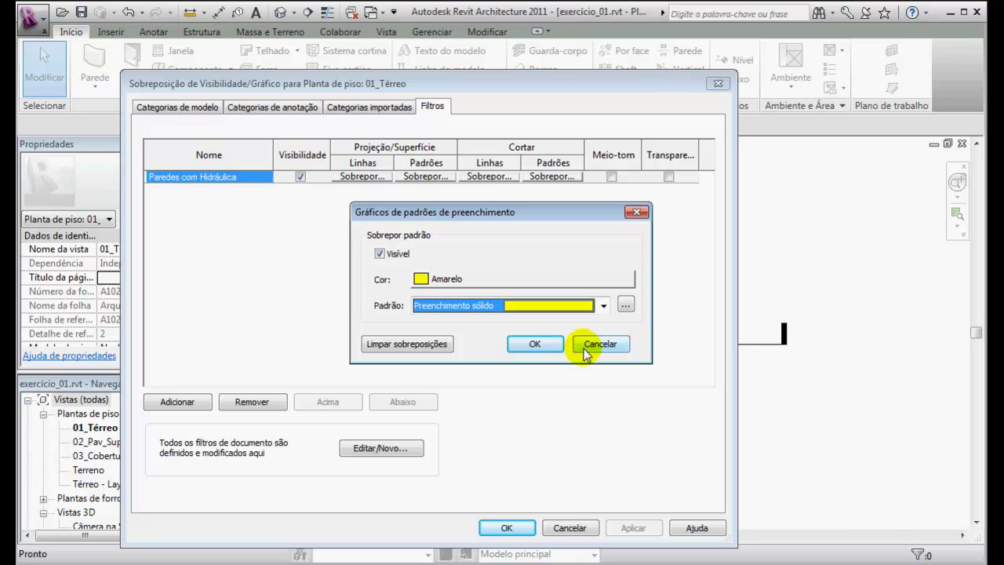
left_click(531, 345)
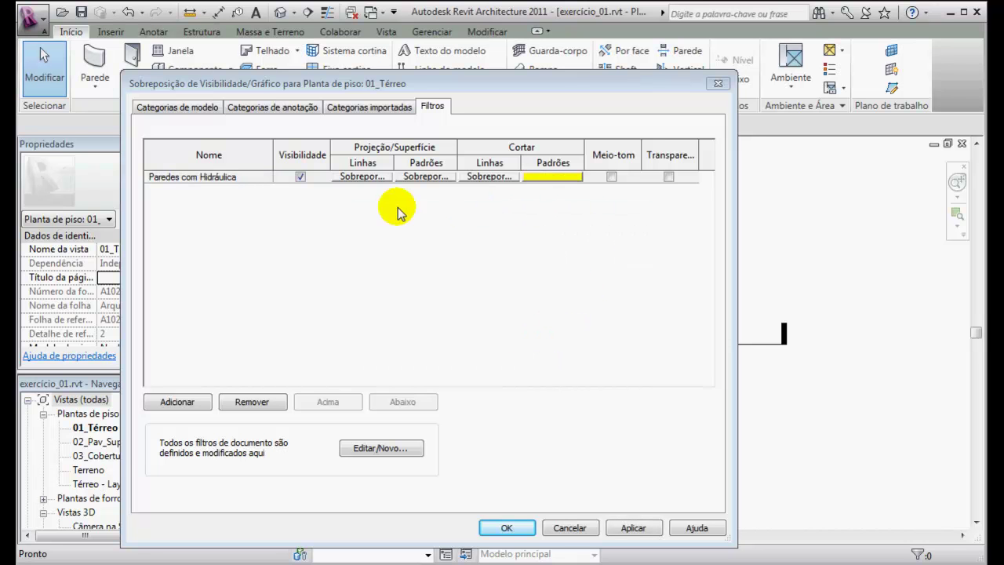
Step: Apply the filter override to the 01_Térreo view, check the plumbing walls in the plan, and close the visibility settings
left_click_drag(587, 85, 658, 75)
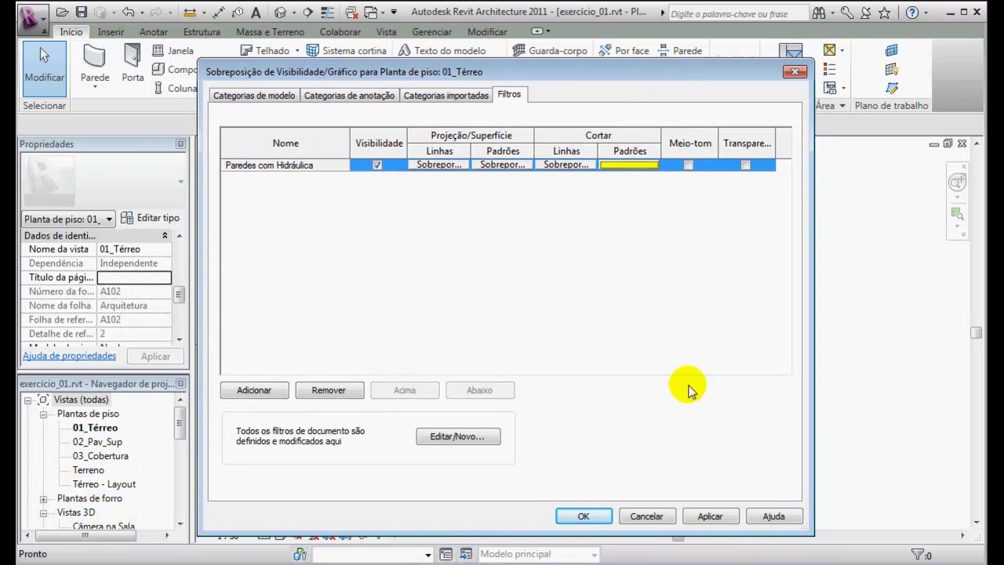
left_click(710, 516)
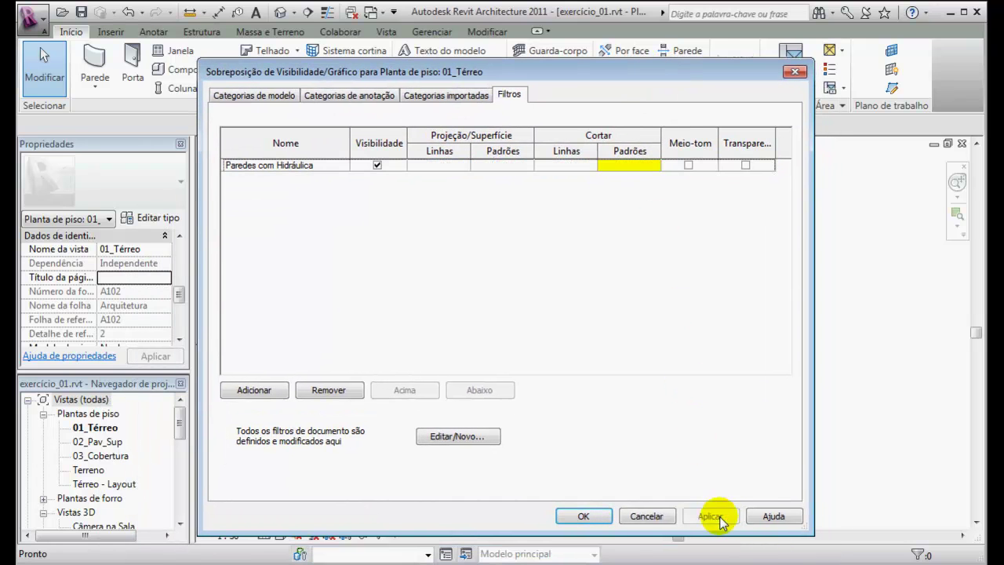
left_click_drag(553, 75, 741, 356)
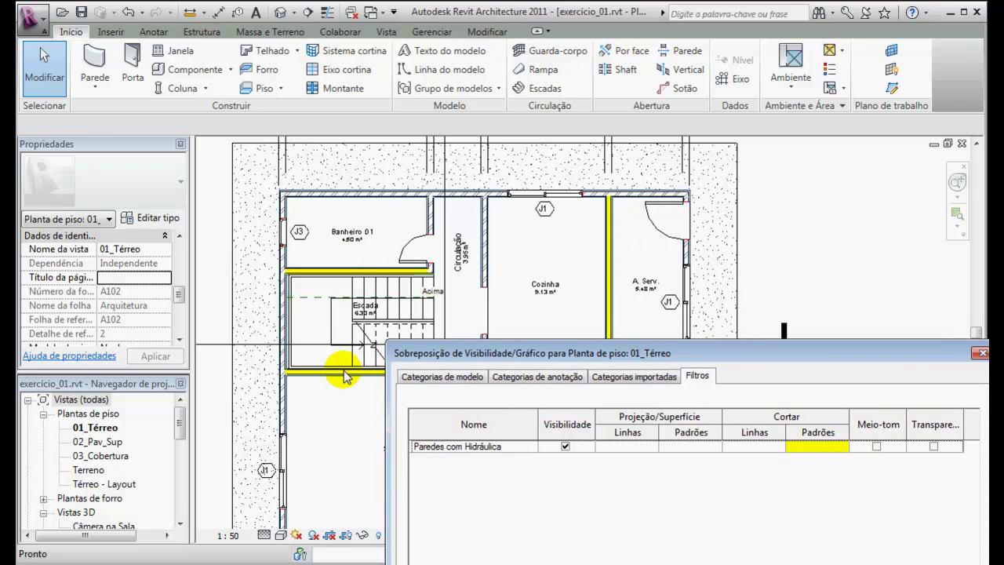
left_click_drag(719, 356, 500, 92)
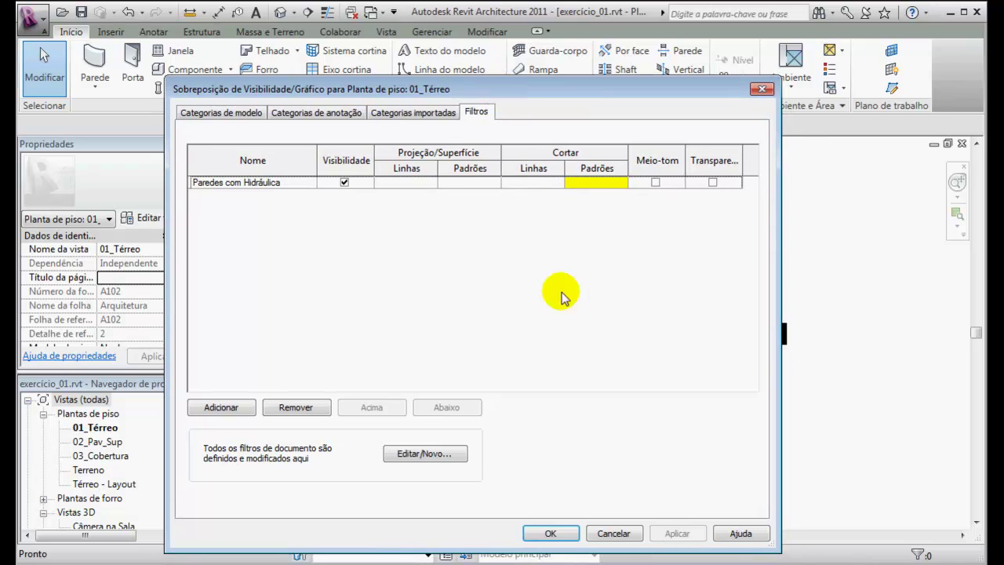
left_click(551, 533)
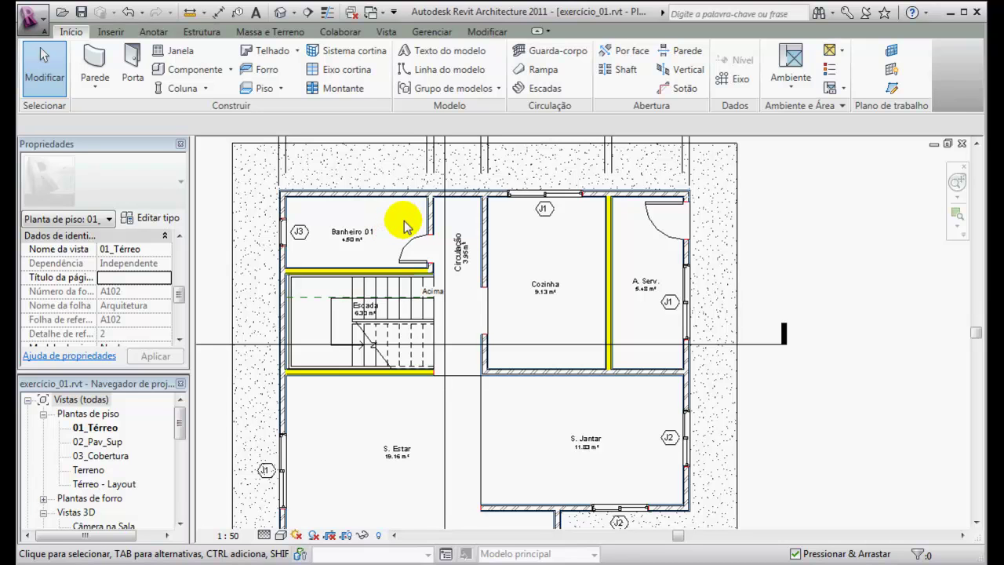
Step: Examine the layer structure of the Laje de 12 cm floor type, and cancel the floor sketch without changes
left_click(259, 89)
left_click(160, 219)
left_click(615, 255)
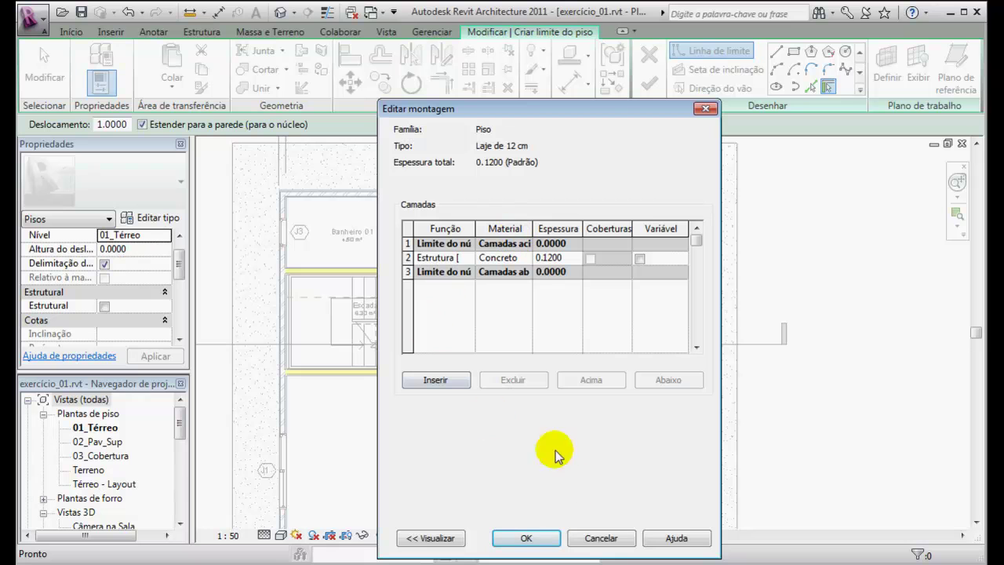
left_click(601, 538)
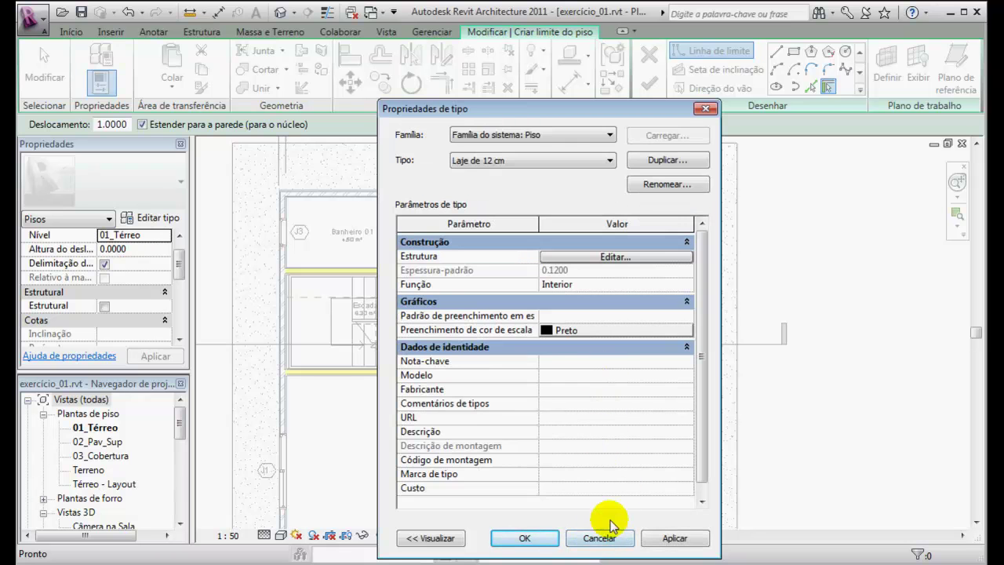
left_click(604, 538)
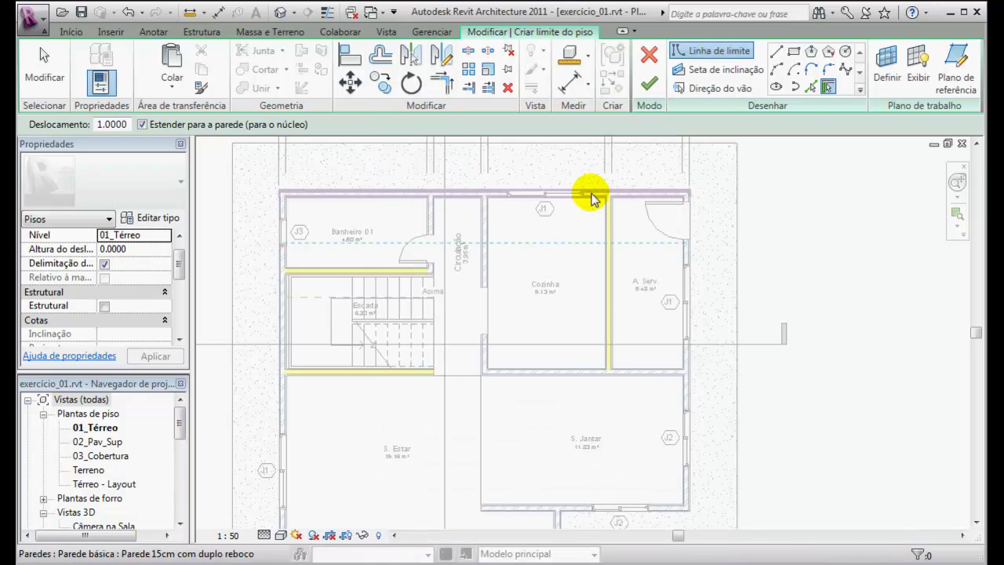
left_click(649, 53)
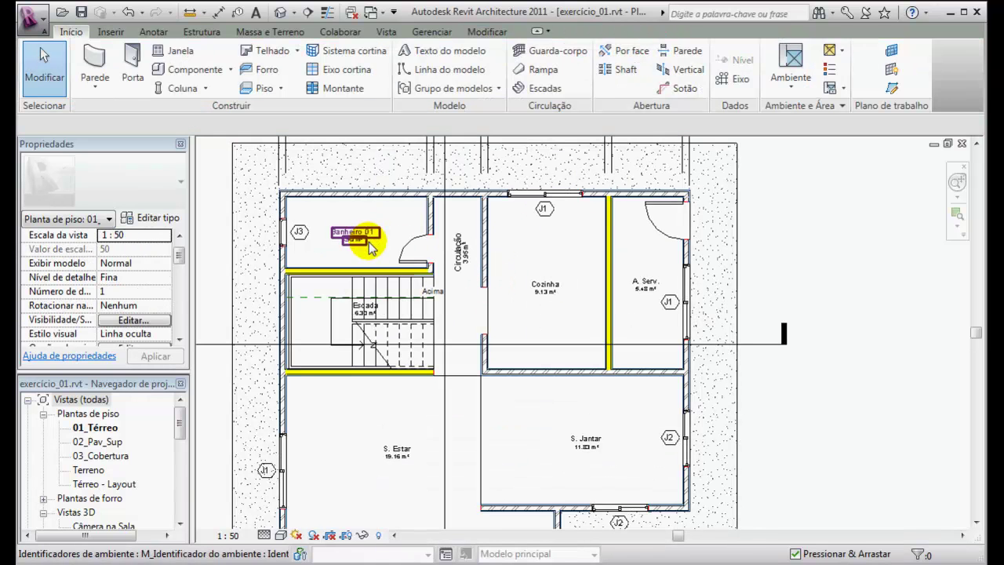
Step: Check the Comentários property of the wall between Banheiro 01 and Escada, and deselect the wall
scroll(502, 302, "down", 2)
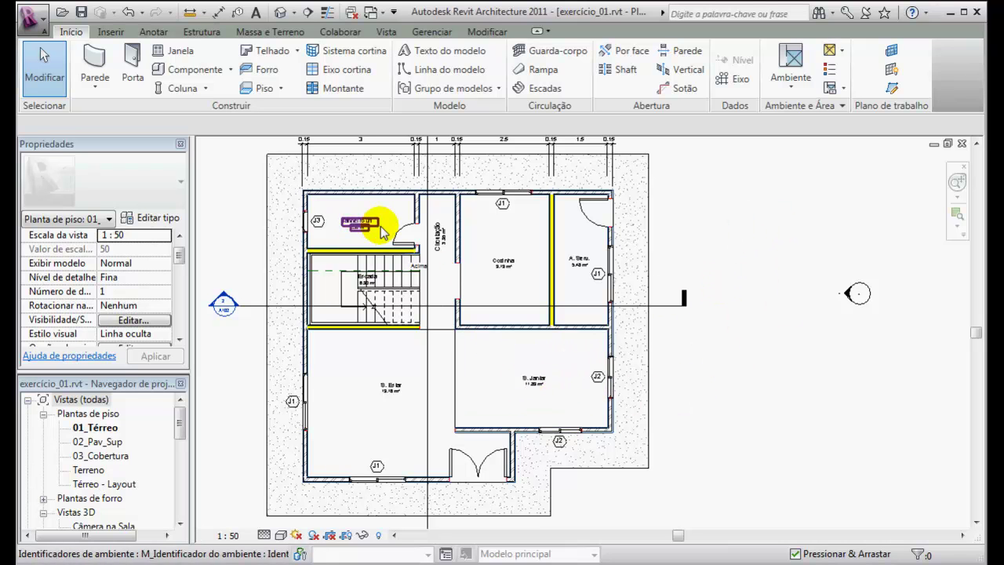
scroll(355, 235, "up", 2)
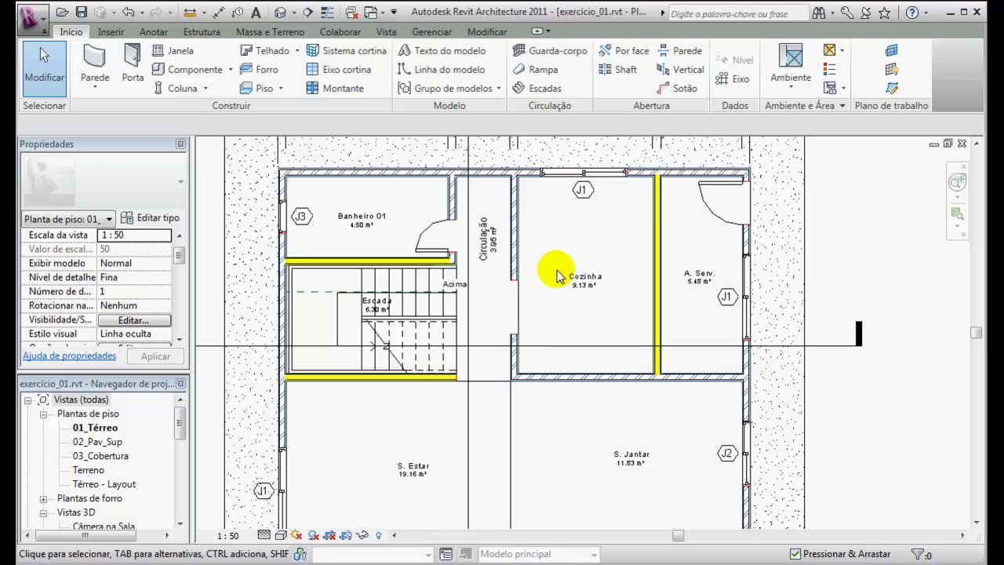
scroll(571, 321, "down", 2)
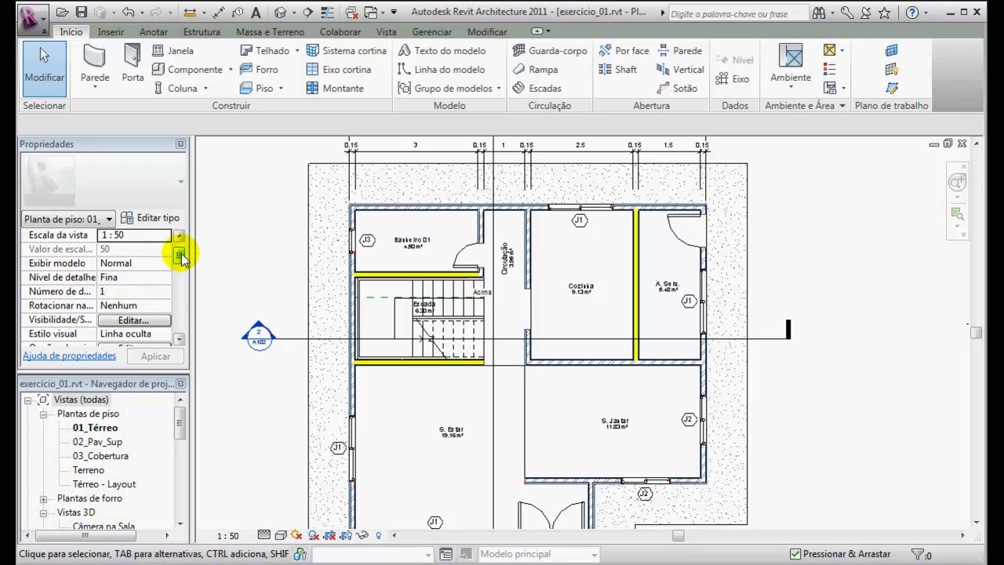
left_click(453, 278)
left_click_drag(180, 265, 188, 319)
left_click(133, 293)
left_click(116, 277)
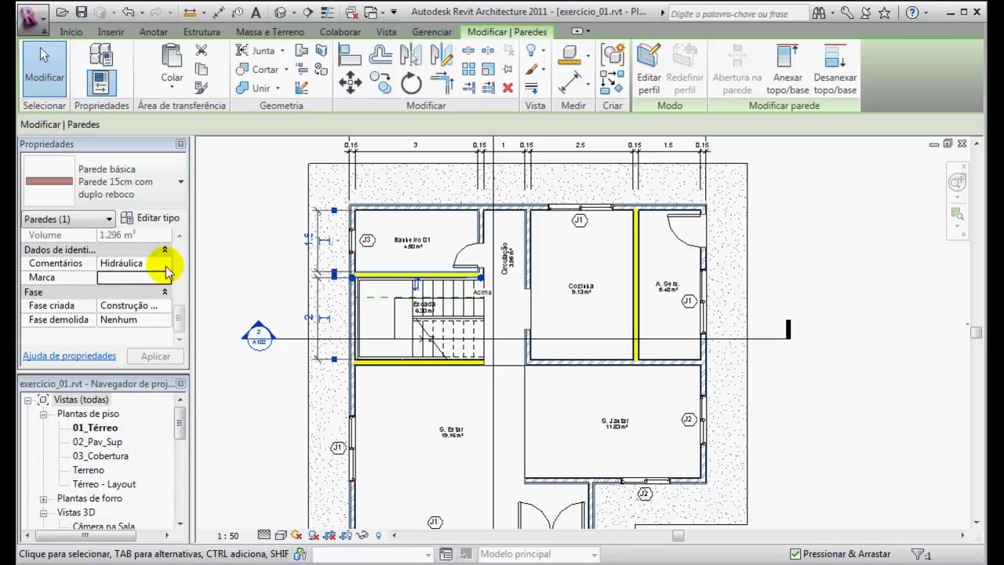
left_click(114, 275)
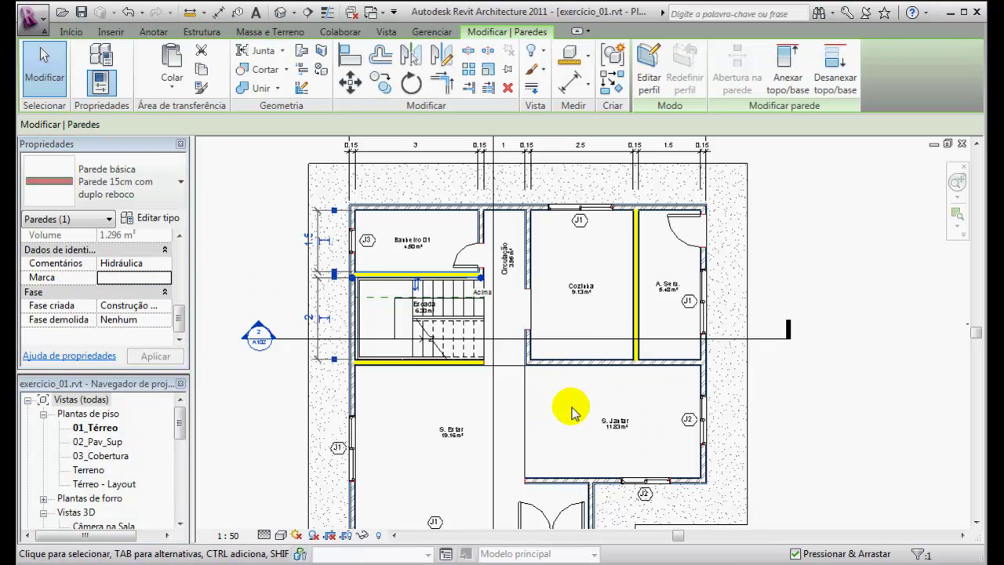
left_click(502, 416)
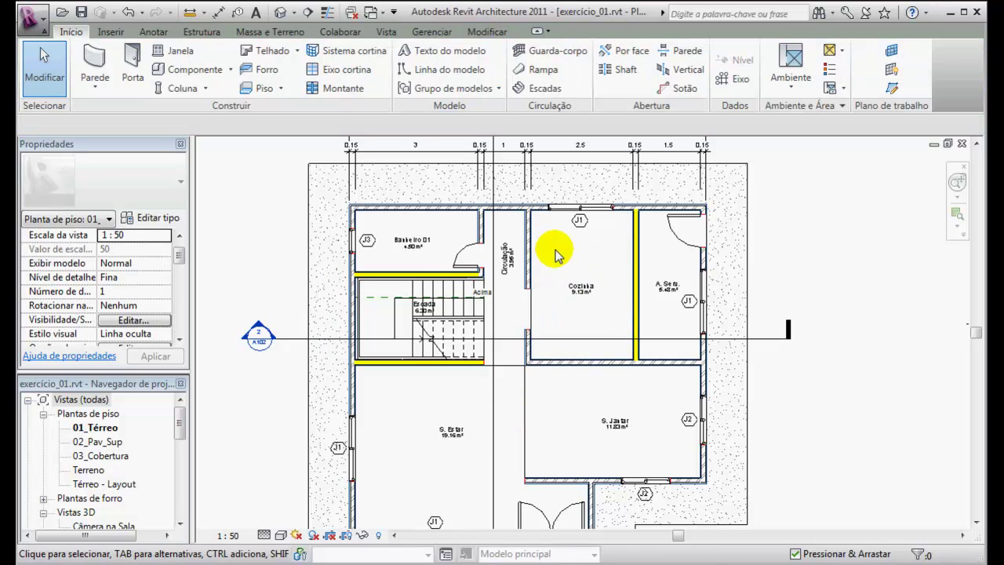
Step: Review the annotation, imported category and filter overrides in the visibility/graphics settings of the 01_Térreo view
scroll(554, 255, "down", 3)
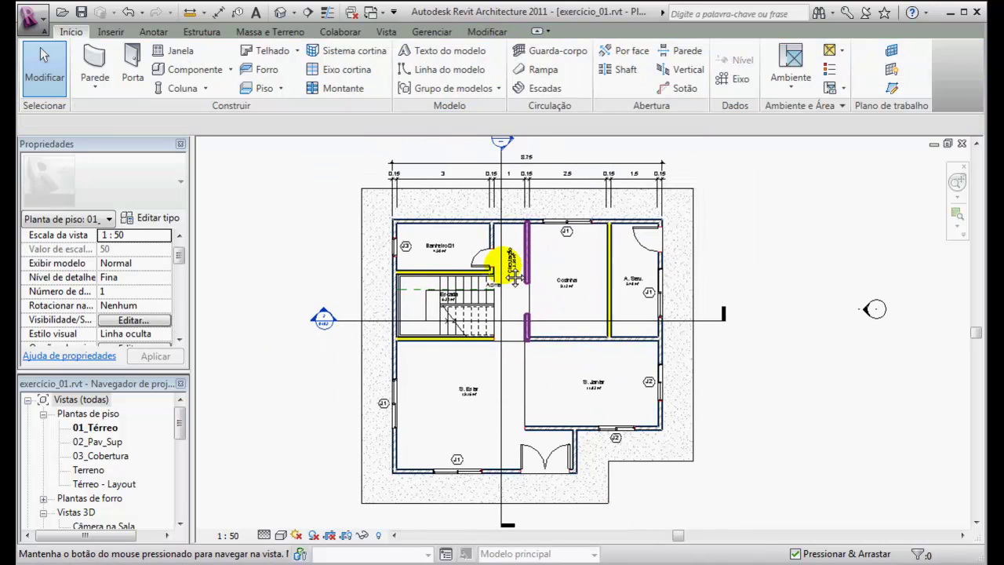
middle_click_drag(485, 284, 512, 282)
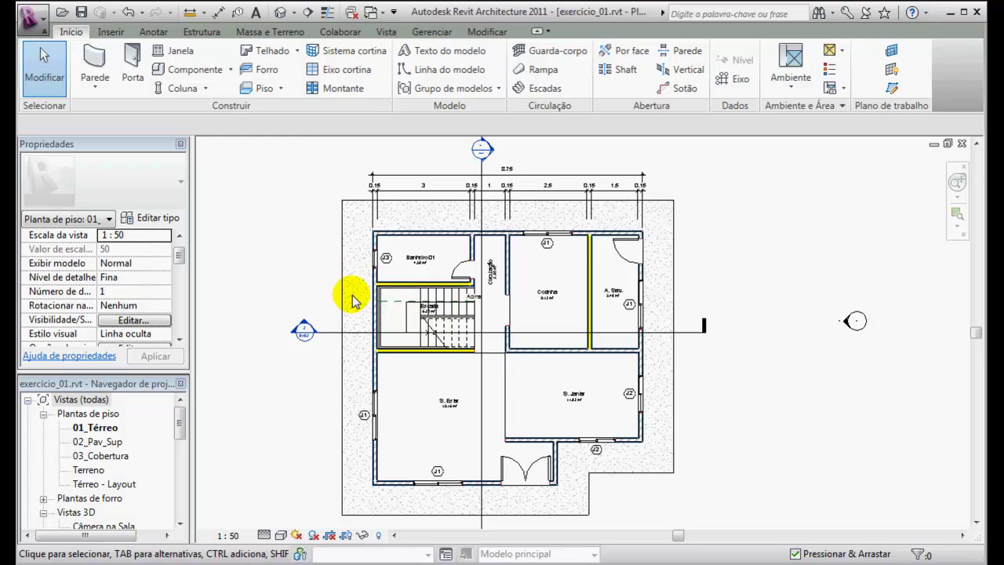
key("v")
key("v")
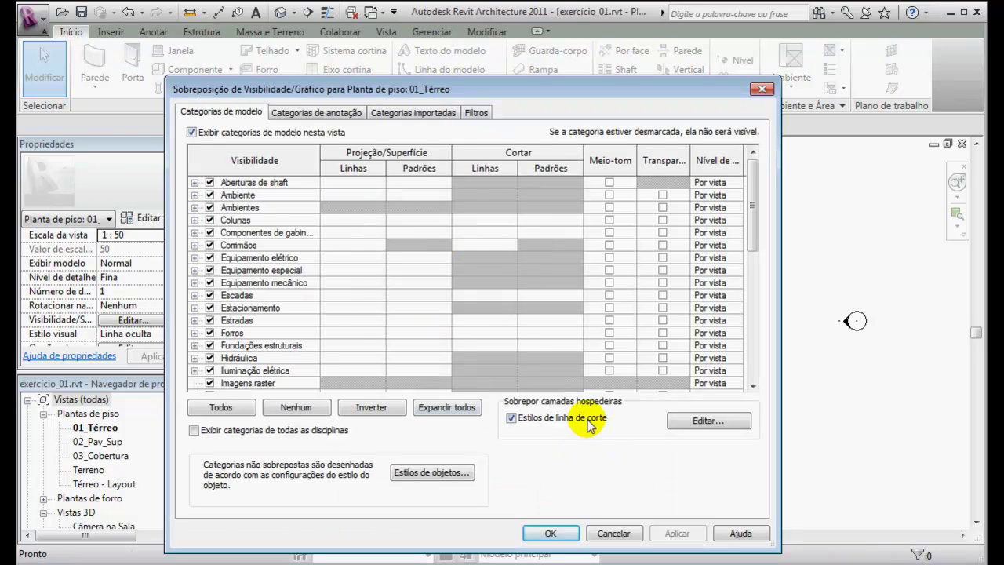
left_click(326, 112)
left_click(404, 114)
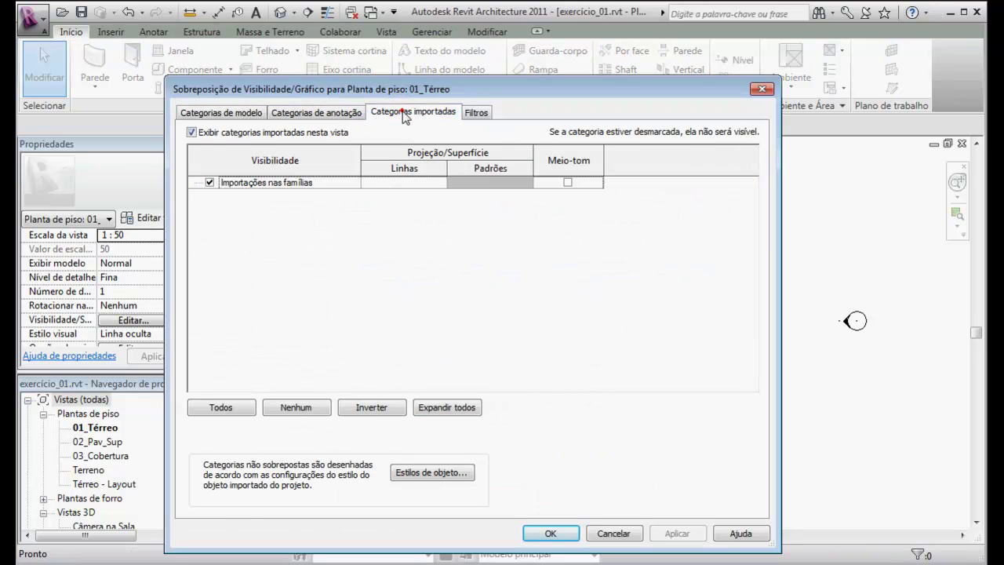
left_click(474, 113)
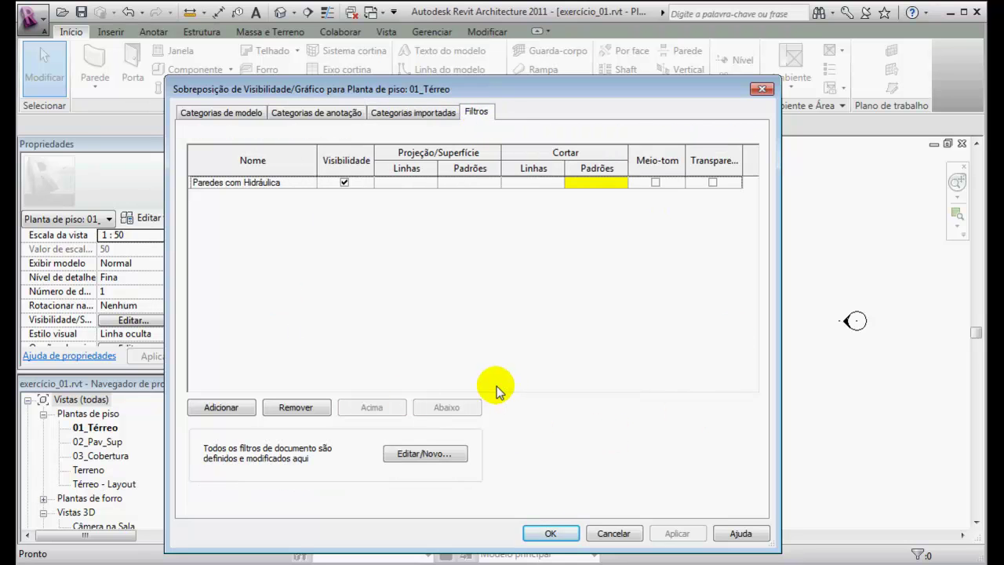
Step: Examine the layers and exterior substrate material of the Parede 15cm com duplo reboco wall type, and cancel without changes
left_click(613, 533)
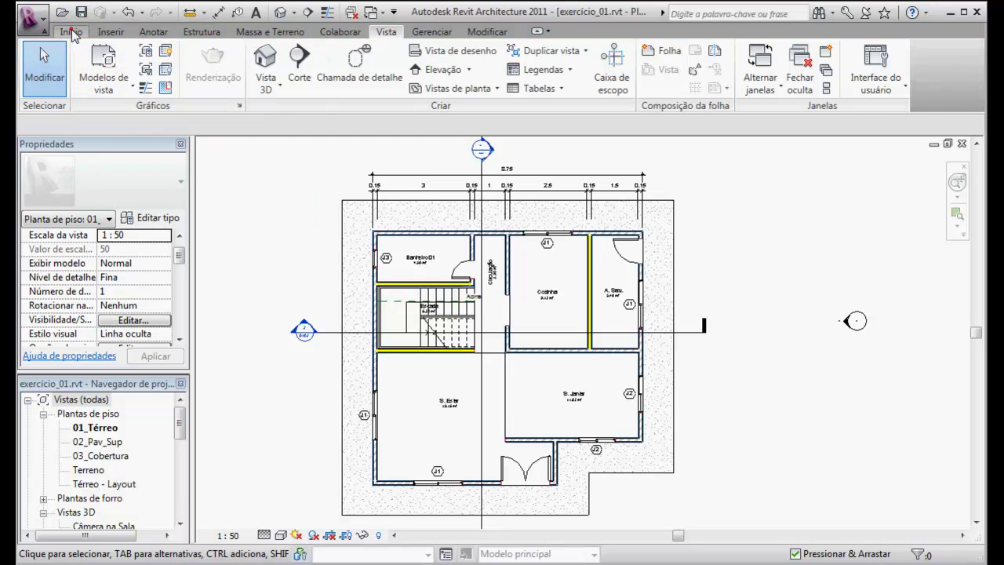
left_click(72, 32)
left_click(98, 63)
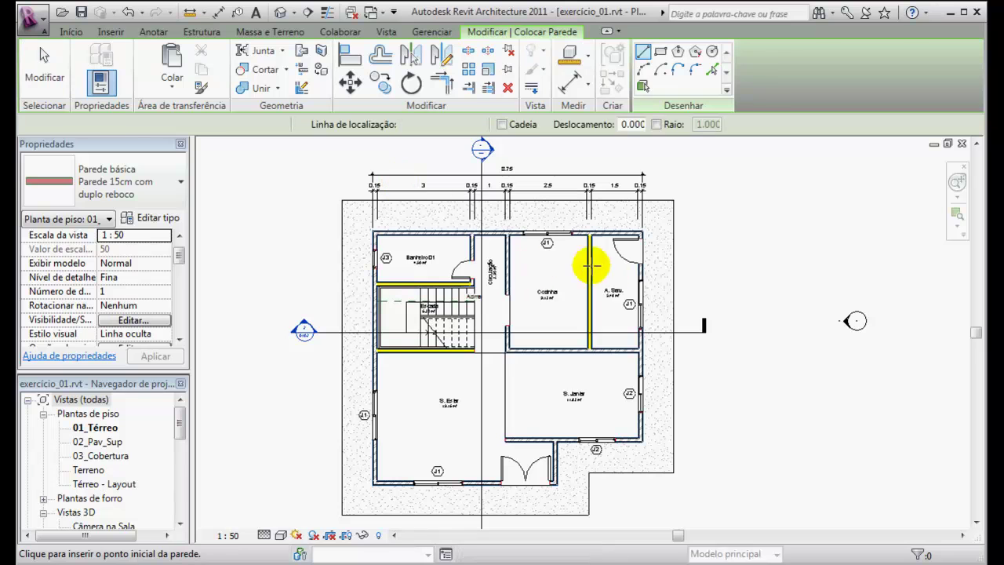
left_click(152, 222)
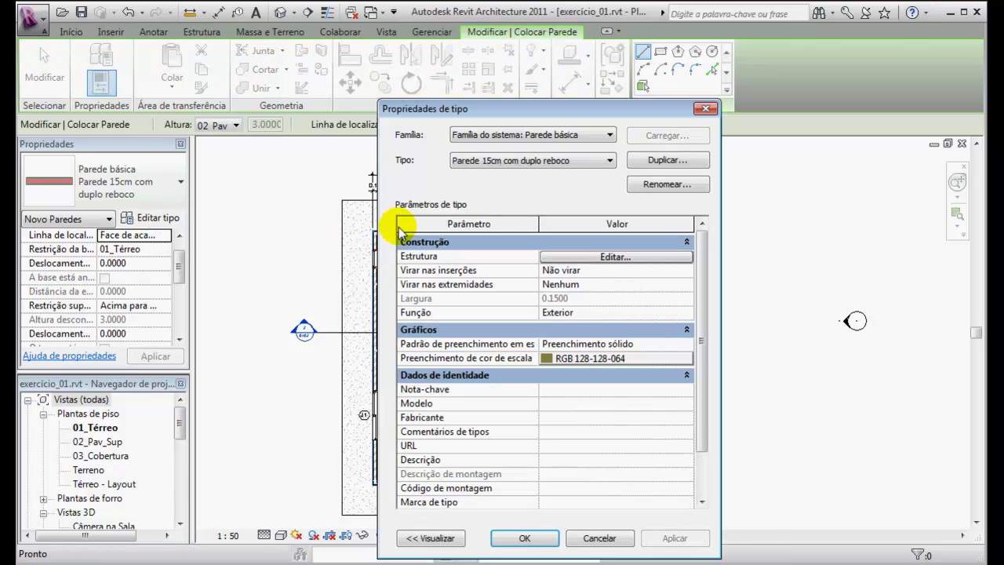
left_click(596, 259)
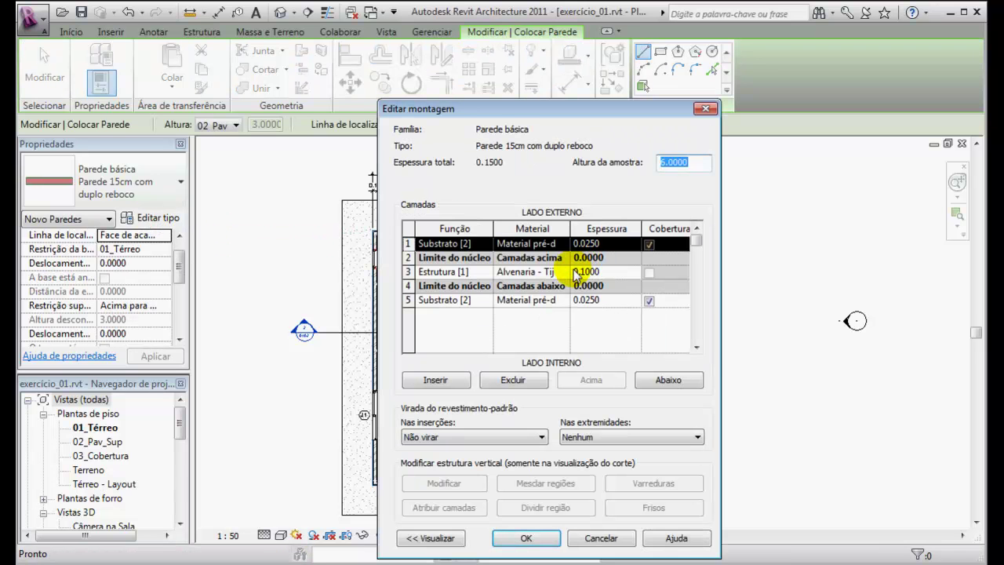
left_click(549, 244)
left_click(559, 243)
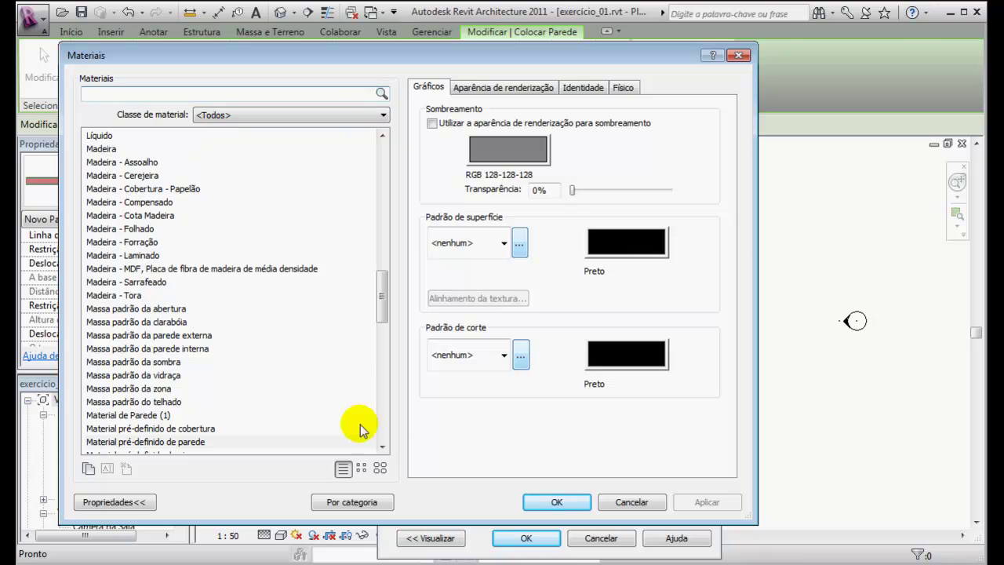
left_click(637, 502)
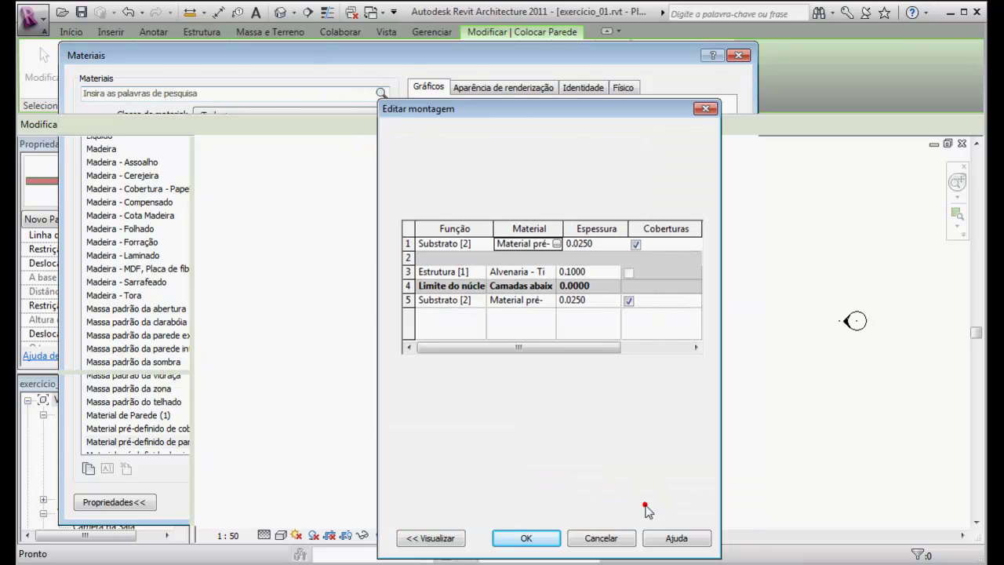
left_click(601, 538)
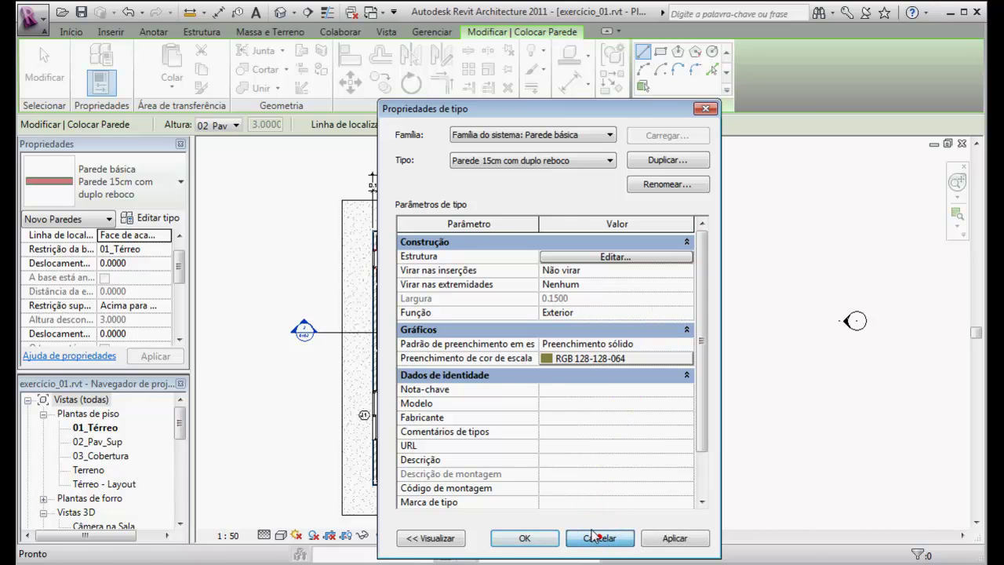
left_click(596, 537)
Step: Review the document filters and imported object styles from the visibility/graphics settings of the 01_Térreo view, and cancel without changes
left_click(385, 33)
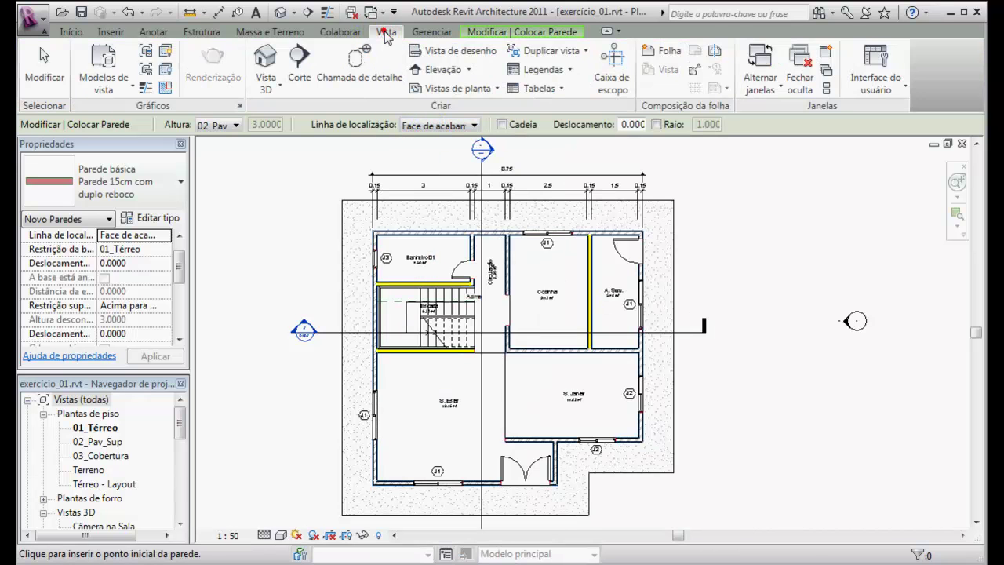
left_click(145, 51)
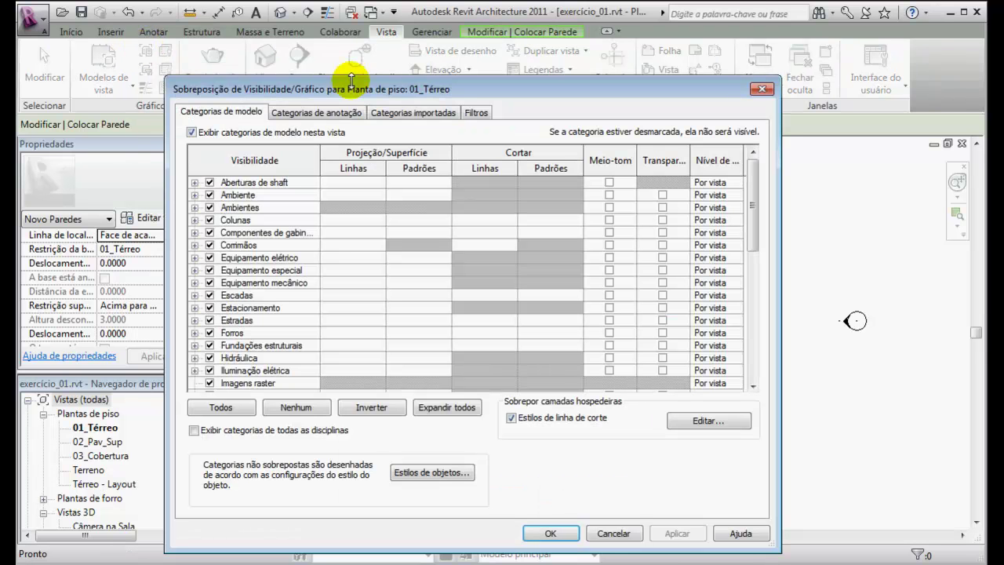
left_click(476, 112)
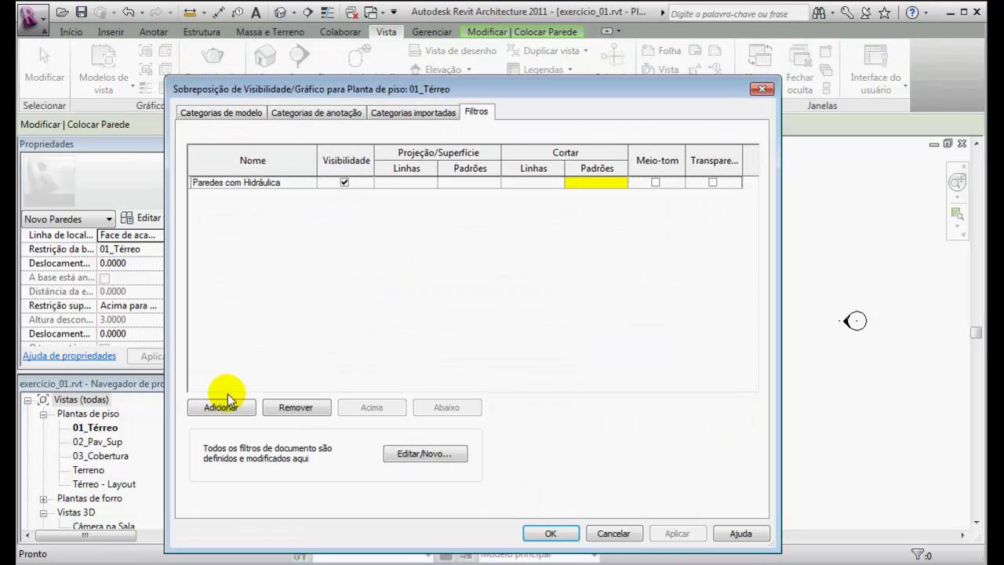
left_click(431, 456)
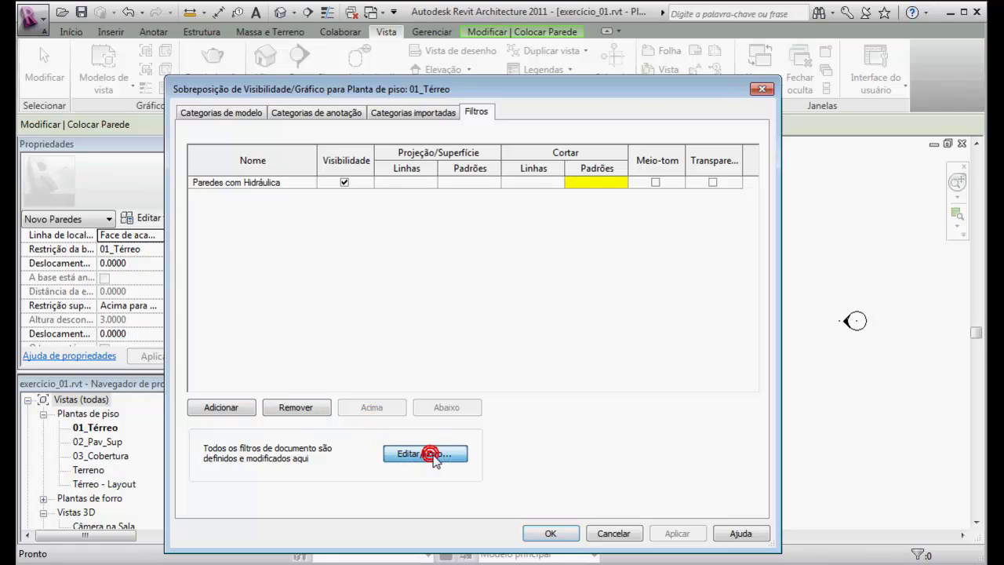
left_click(578, 422)
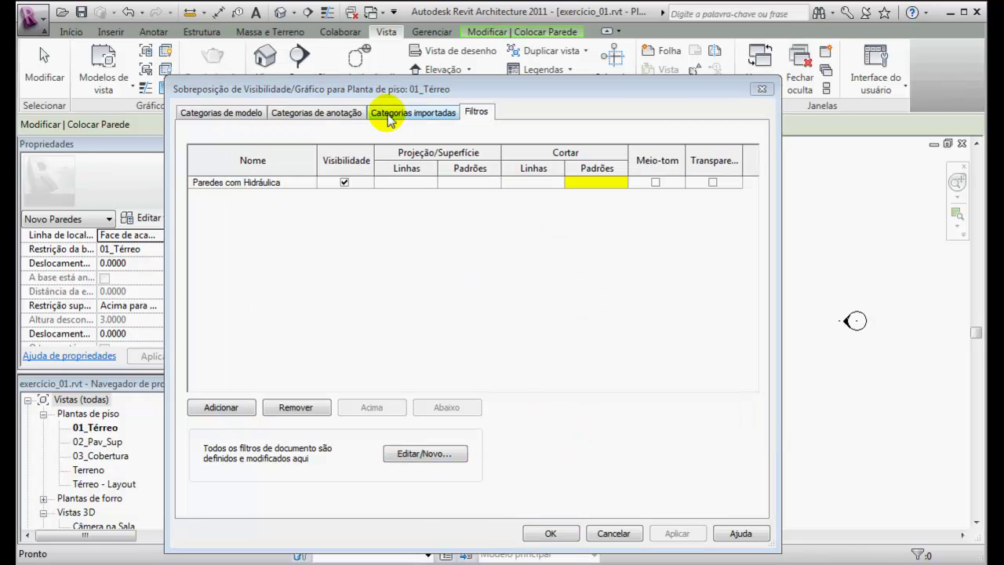
left_click(386, 112)
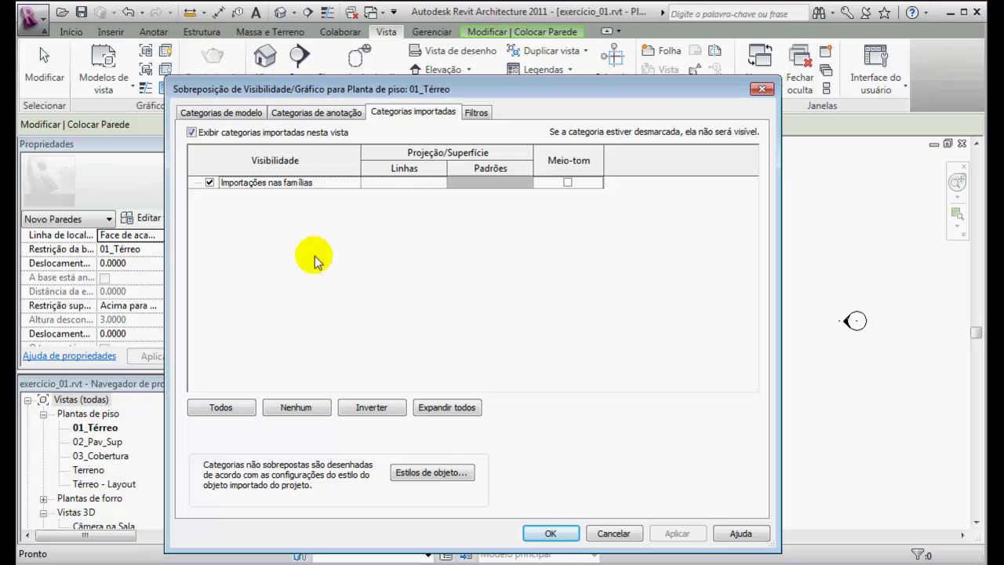
left_click(444, 473)
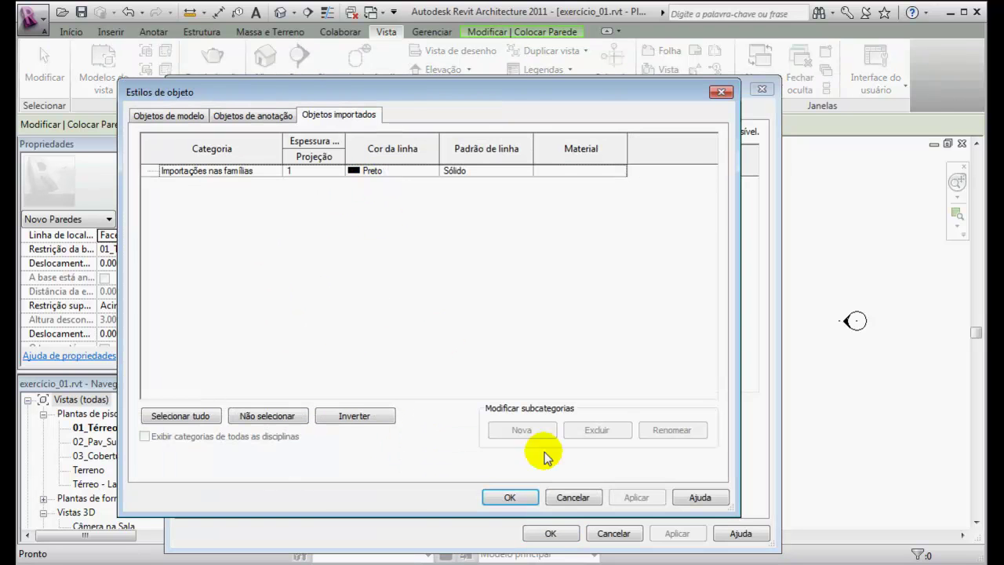
left_click(573, 497)
left_click(613, 533)
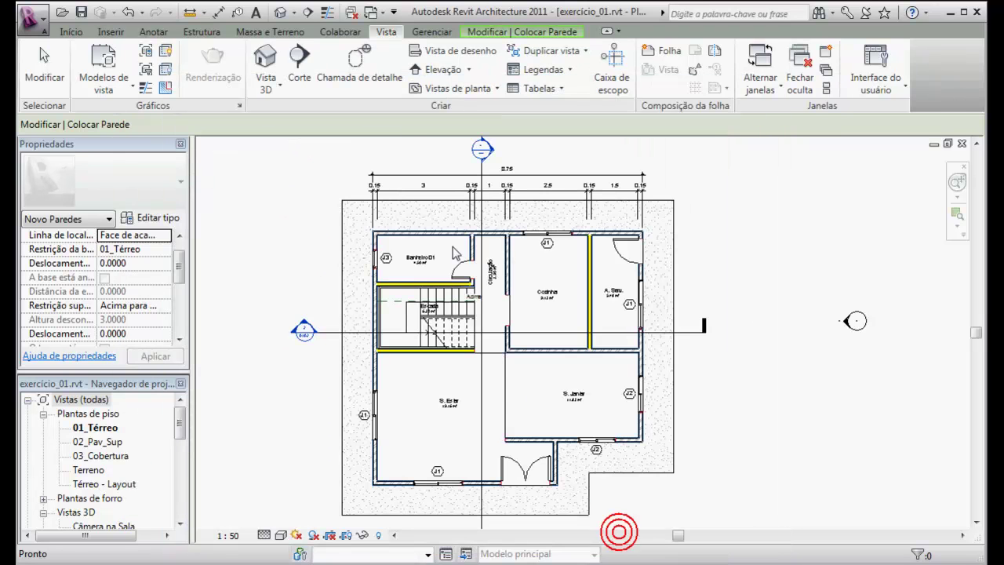
Step: Look over the project's material library and close it without changes
left_click(433, 31)
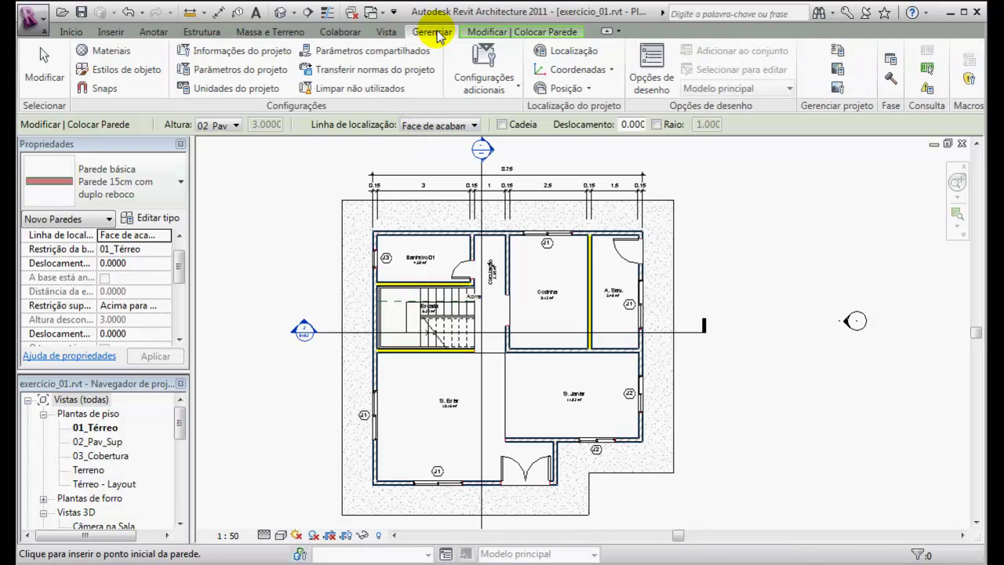
left_click(102, 50)
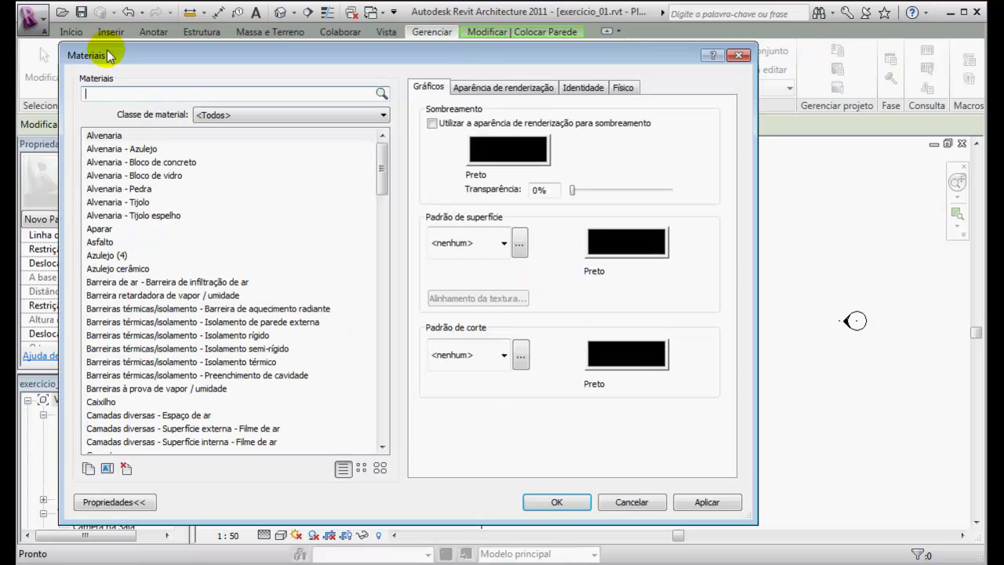
left_click(631, 502)
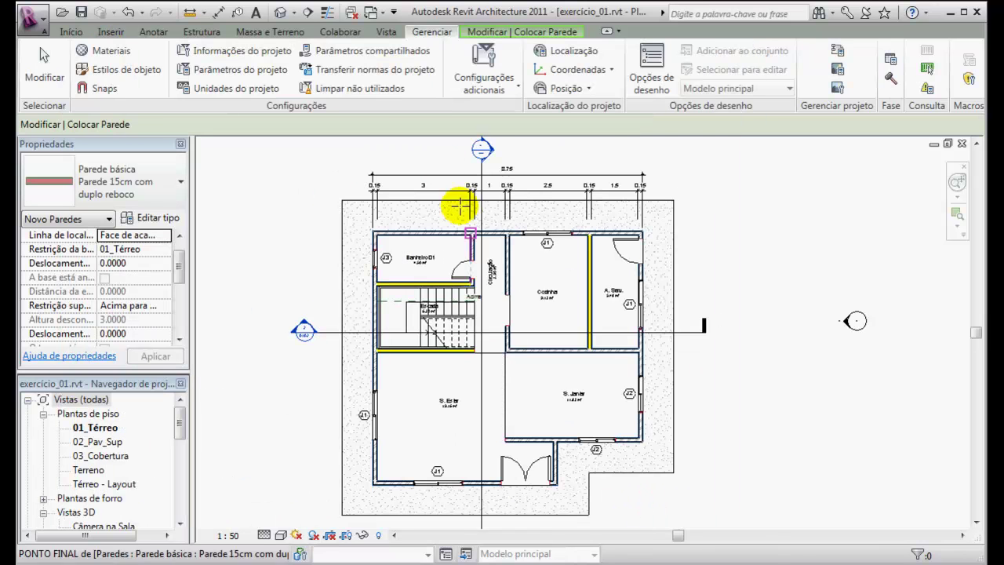
Step: Review the project's filter definitions, close them without changes, and end wall placement
left_click(386, 33)
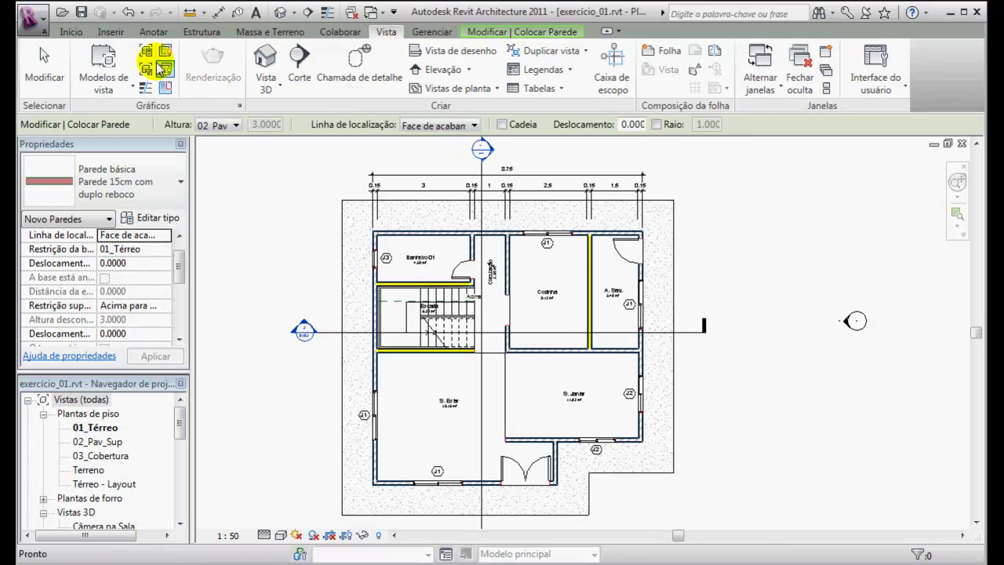
left_click(146, 71)
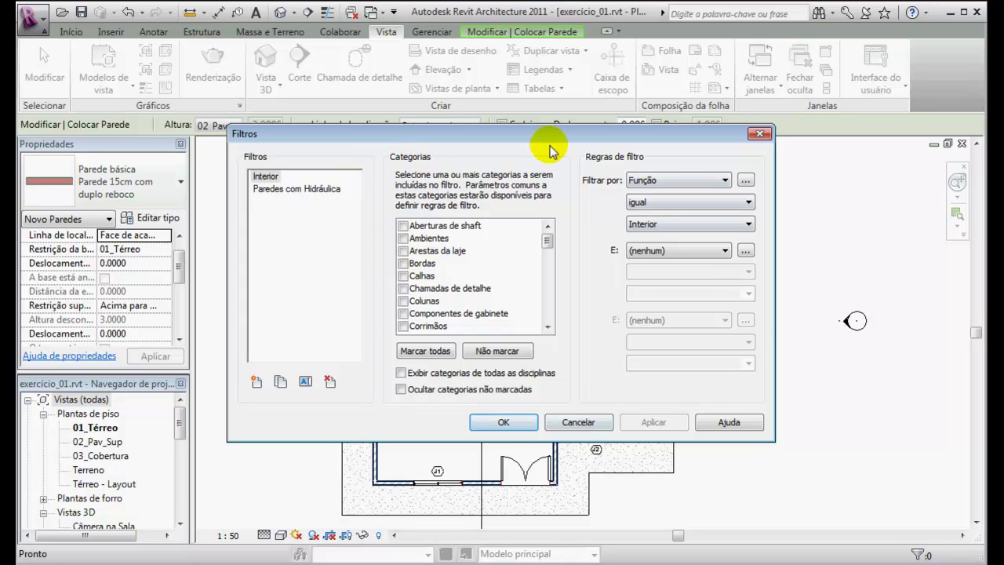
left_click(578, 422)
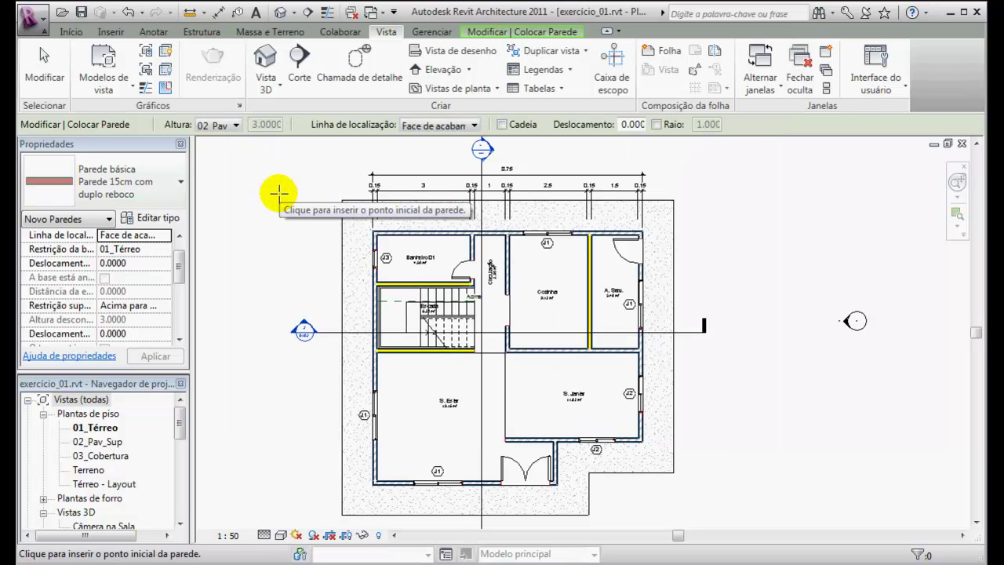
left_click(39, 72)
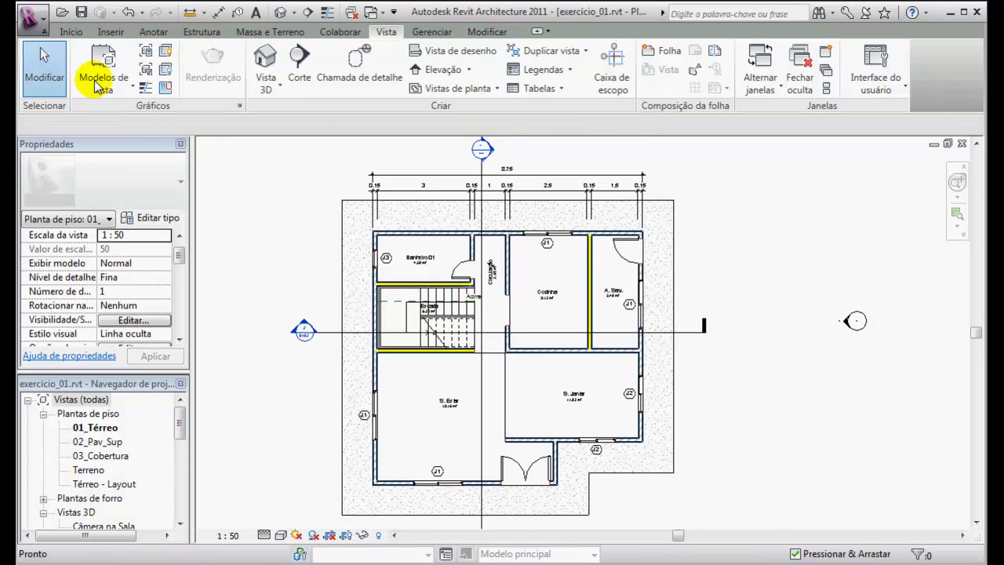
Step: Open the 02_Pav_Sup floor plan to compare its wall graphics with 01_Térreo, and return to the 01_Térreo plan
scroll(457, 278, "down", 1)
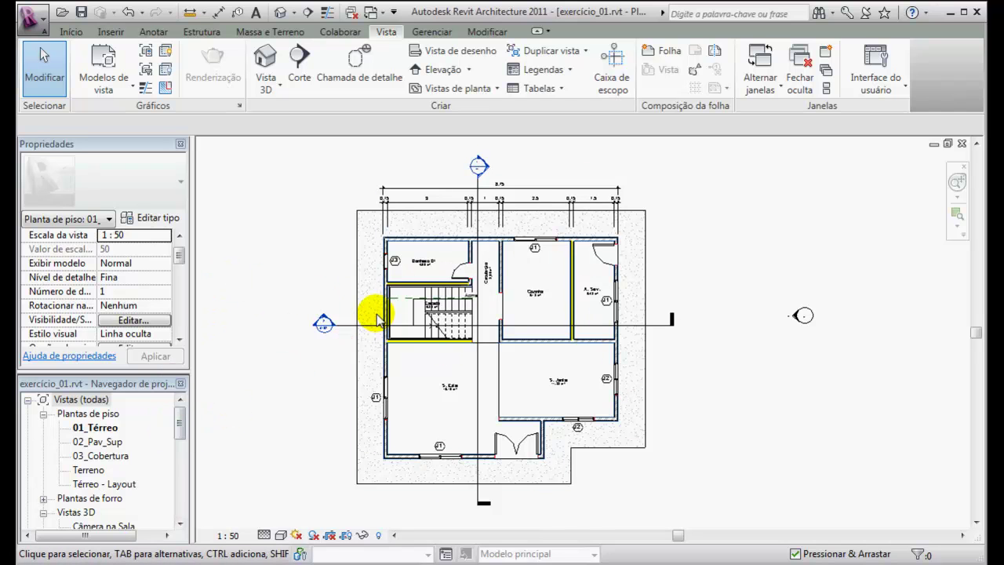
left_click(98, 427)
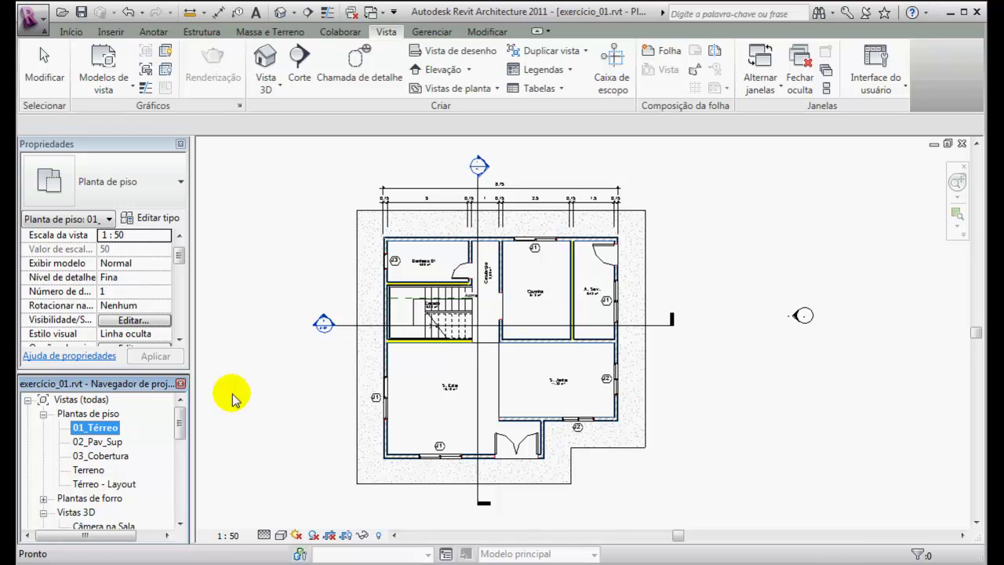
double_click(90, 442)
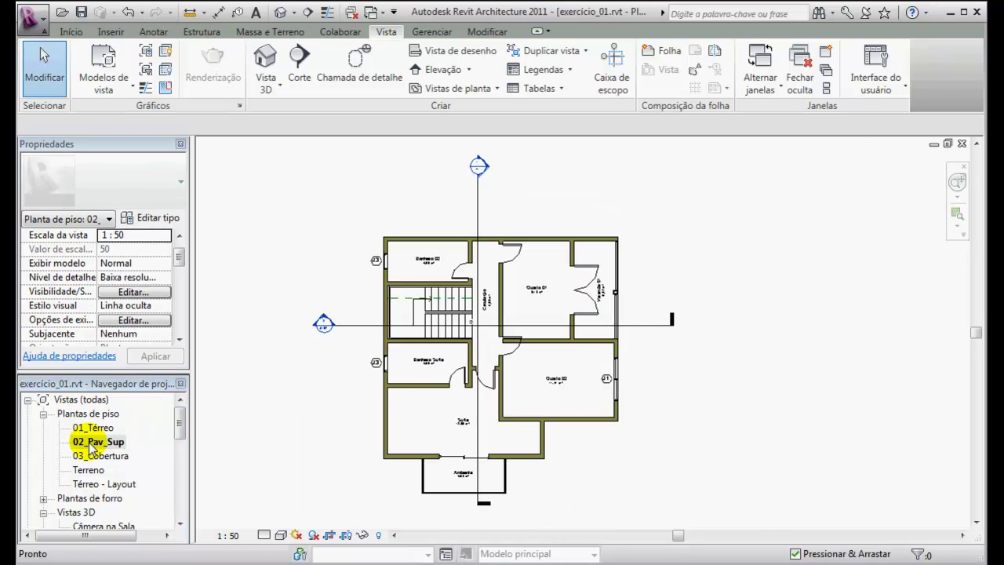
middle_click_drag(541, 322, 554, 296)
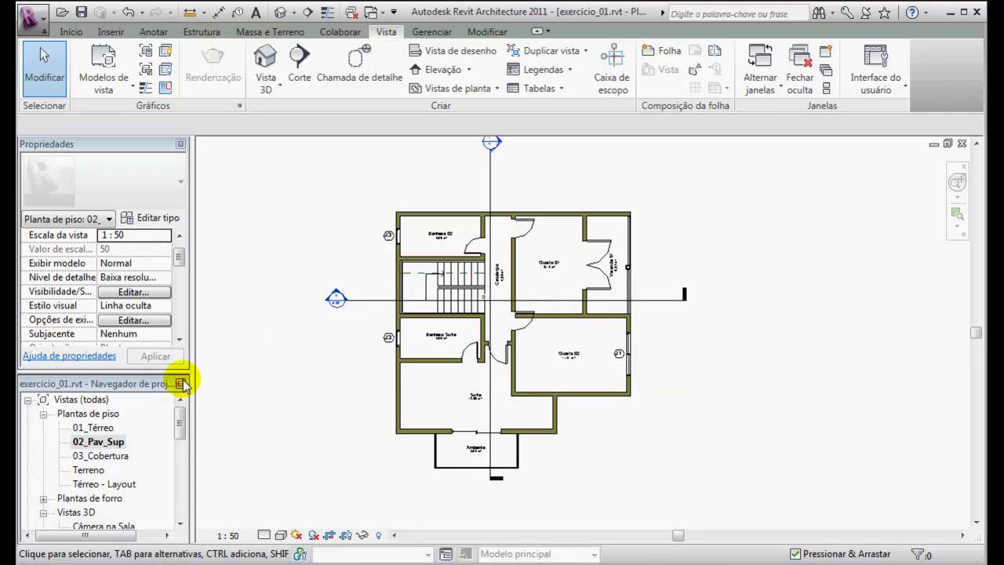
double_click(87, 428)
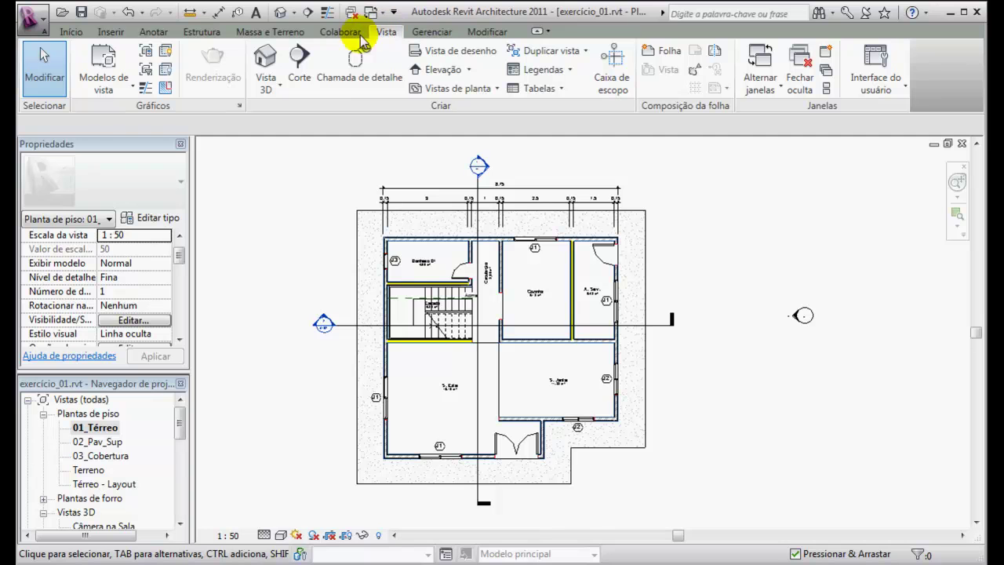
Step: Review the view templates that can be applied to the current 01_Térreo view, and cancel without applying one
left_click(99, 78)
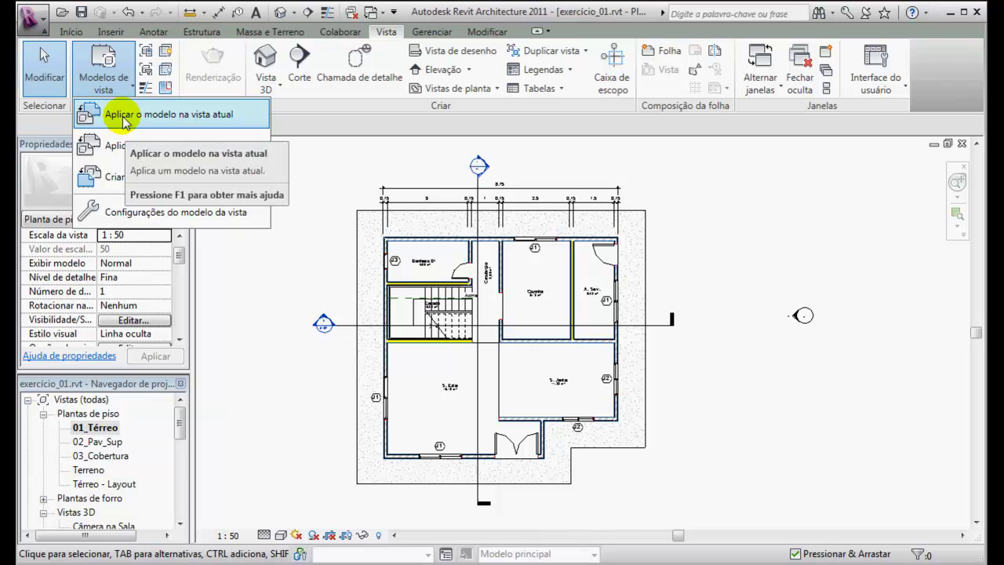
left_click(191, 119)
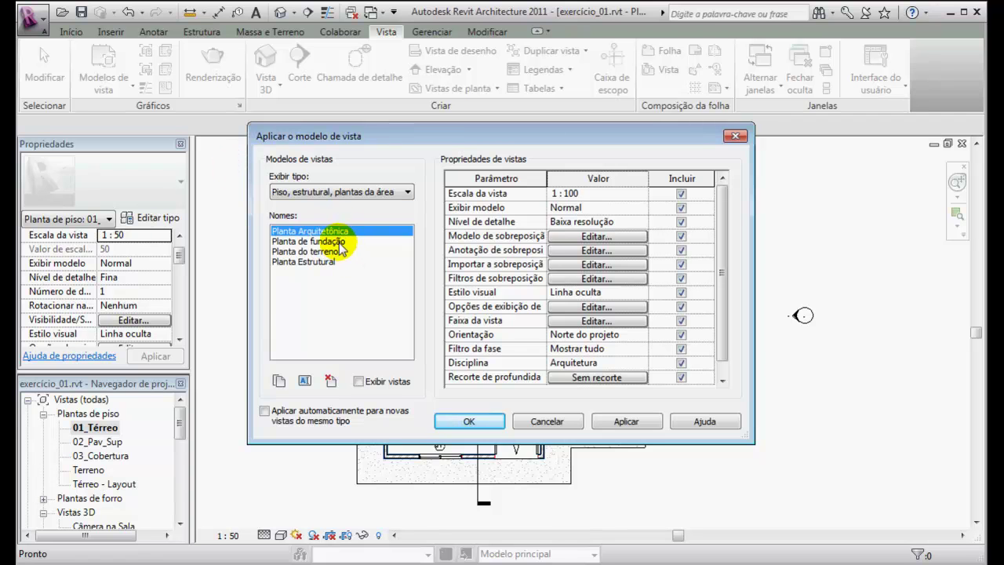
left_click(407, 193)
left_click(413, 195)
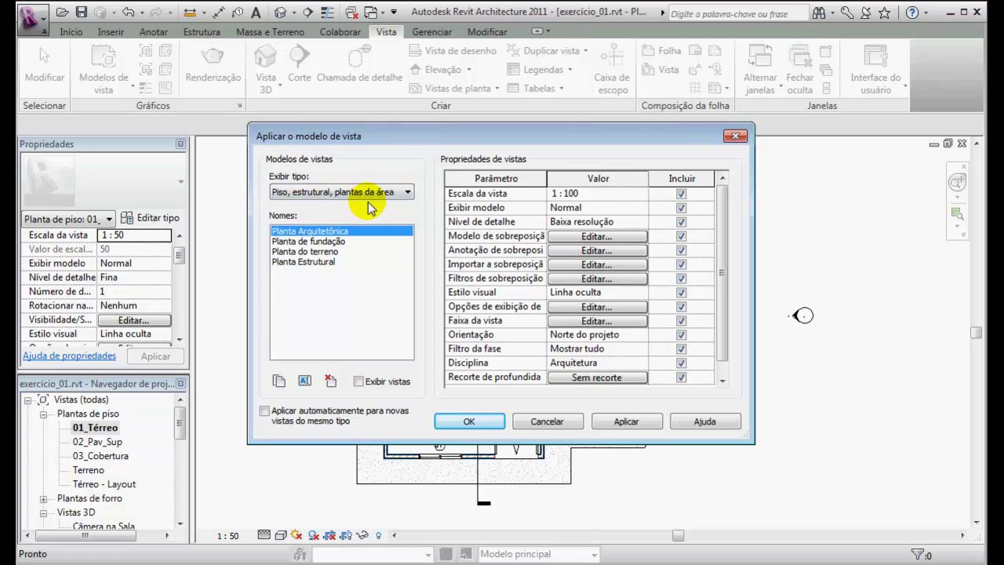
left_click(556, 422)
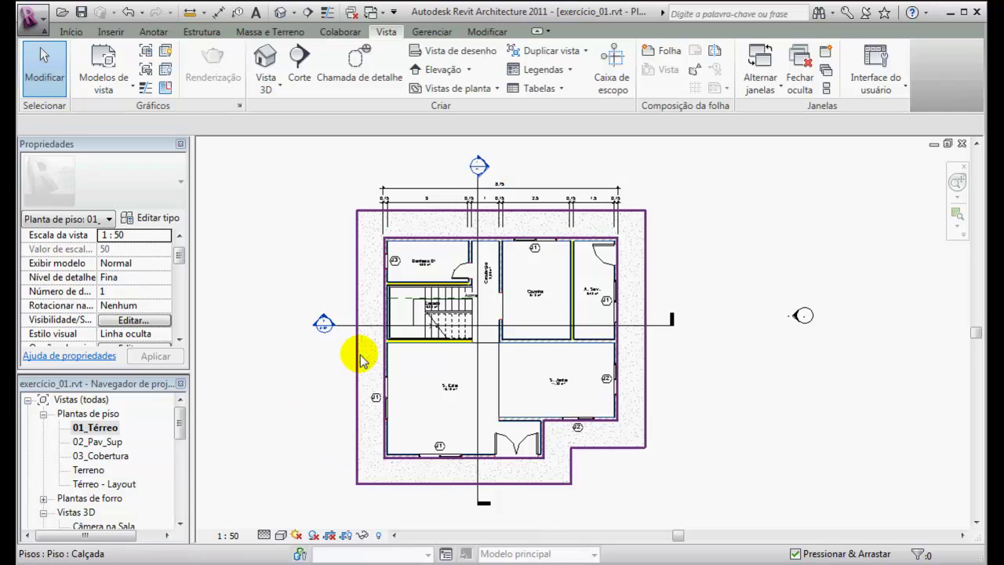
left_click(114, 443)
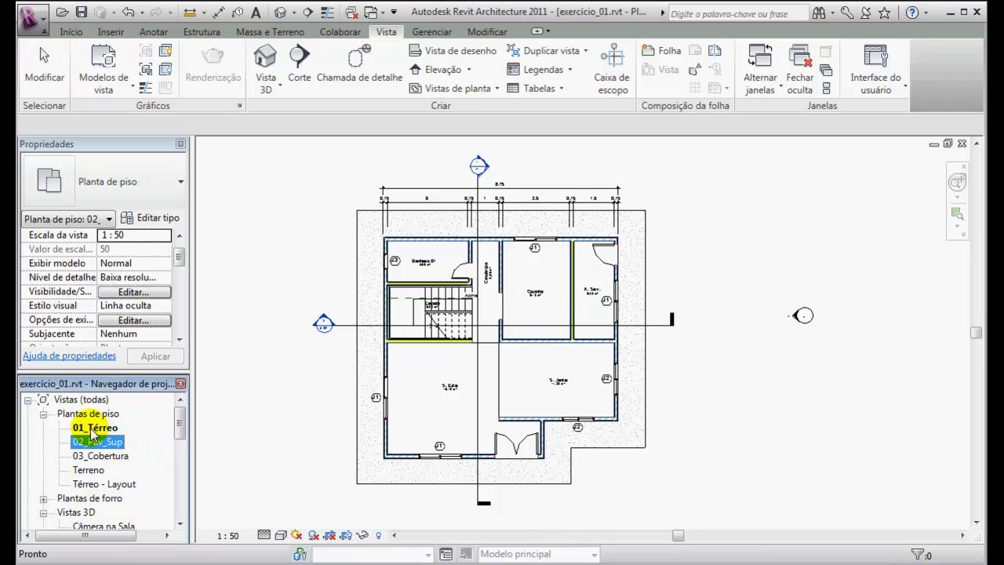
left_click(94, 428)
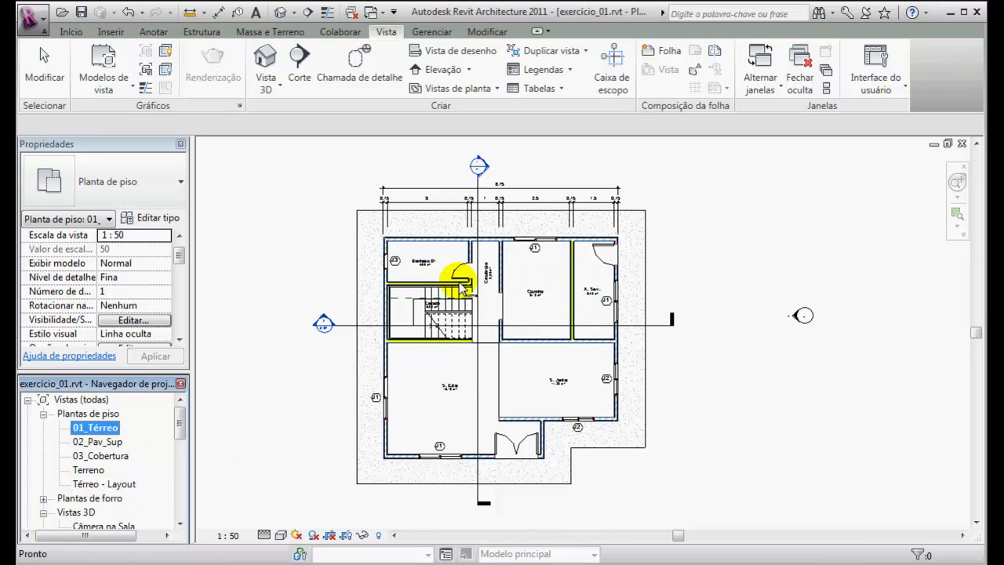
left_click(88, 443)
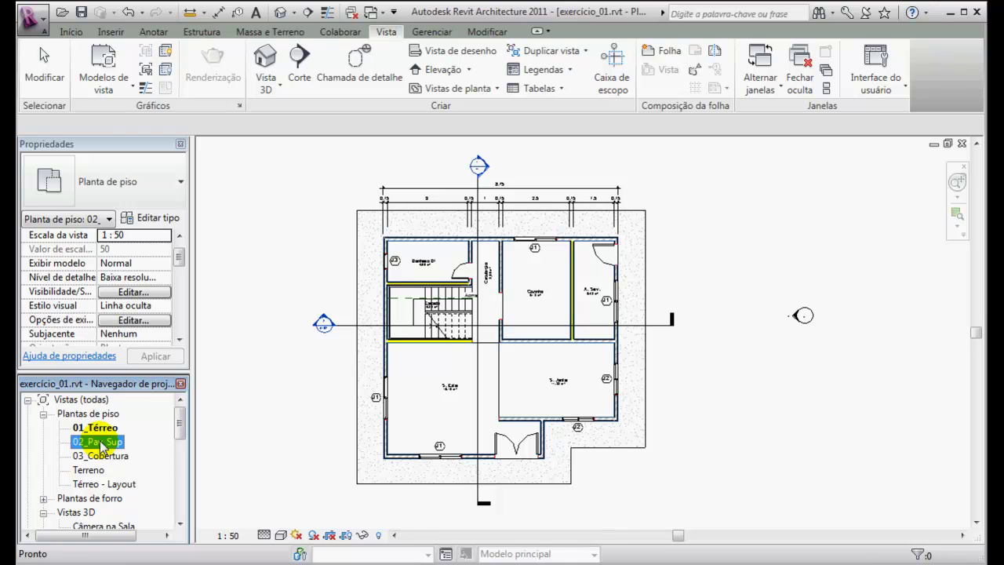
left_click(308, 218)
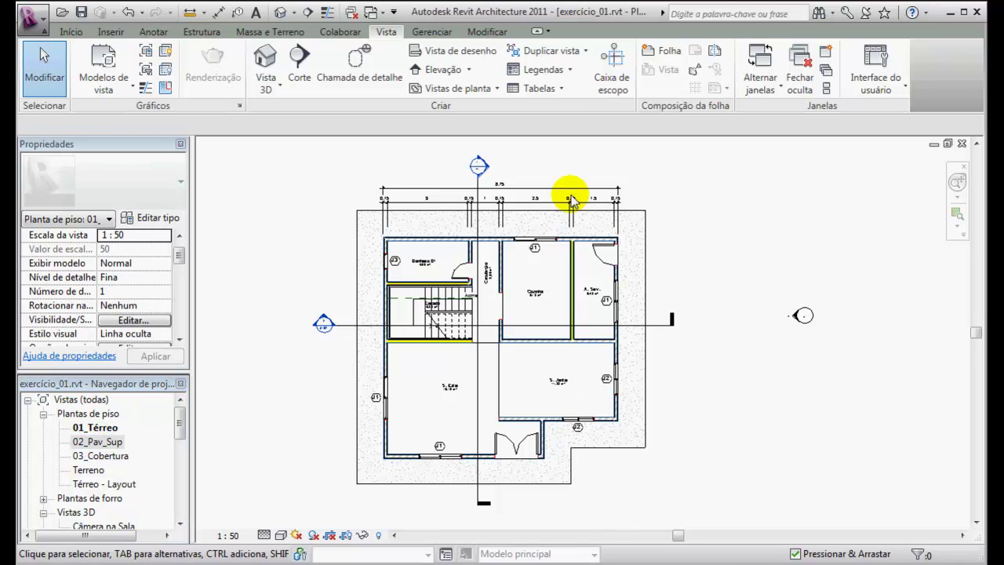
Step: Create a view template named "Visibilidade Hidráulica" from the current 01_Térreo view, keeping all its properties included
left_click(108, 82)
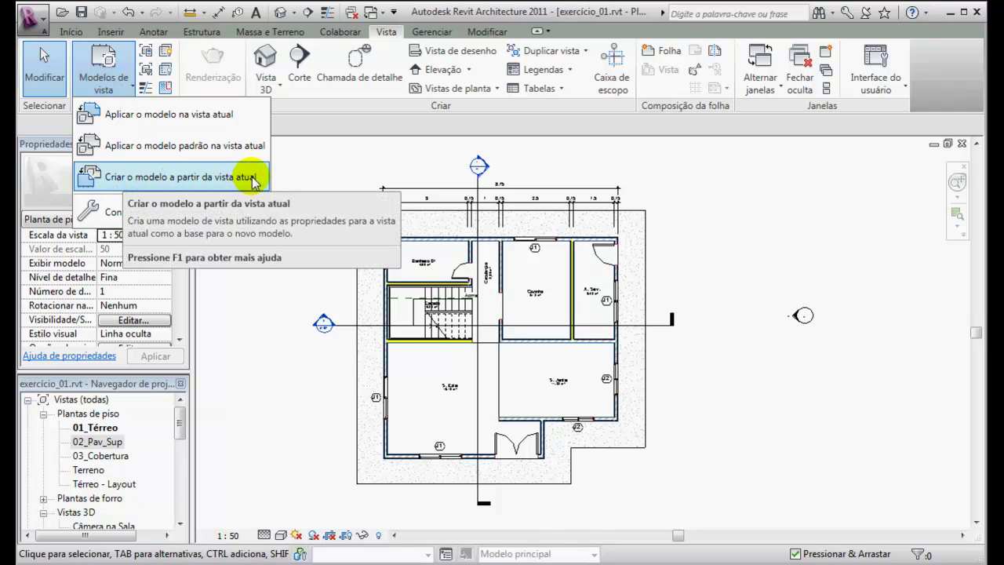
left_click(192, 180)
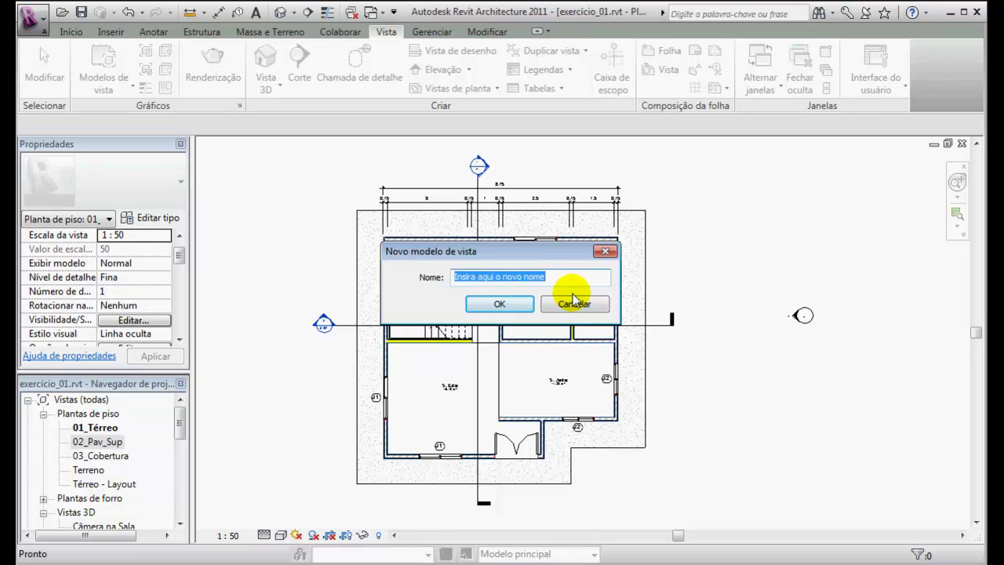
type("Visibilidade Hidráulica")
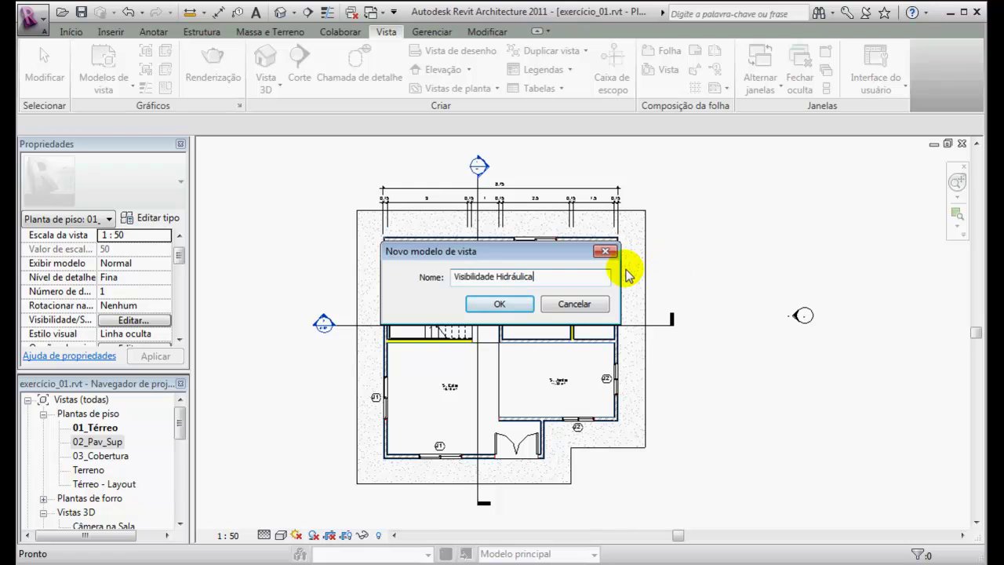
left_click(499, 304)
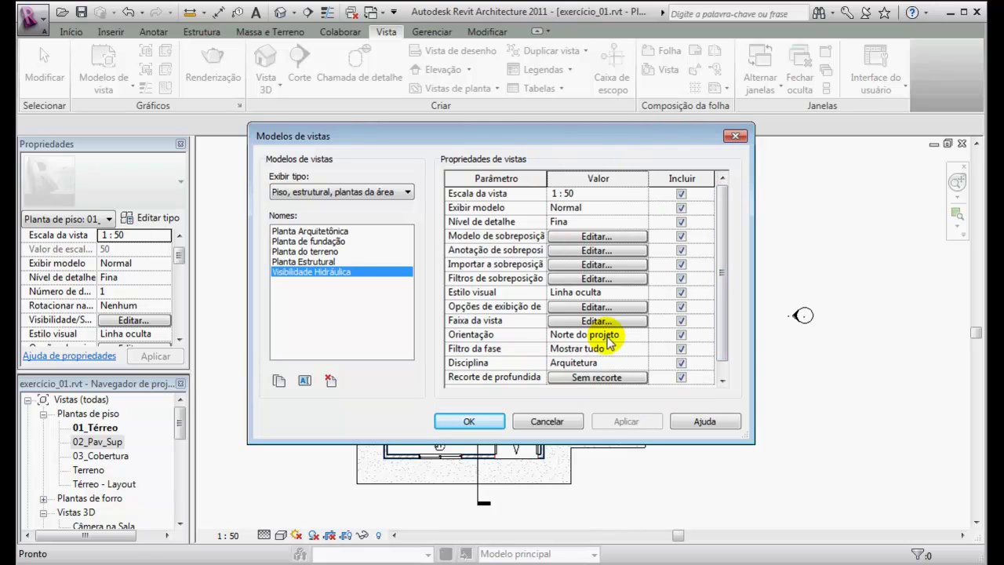
left_click(482, 422)
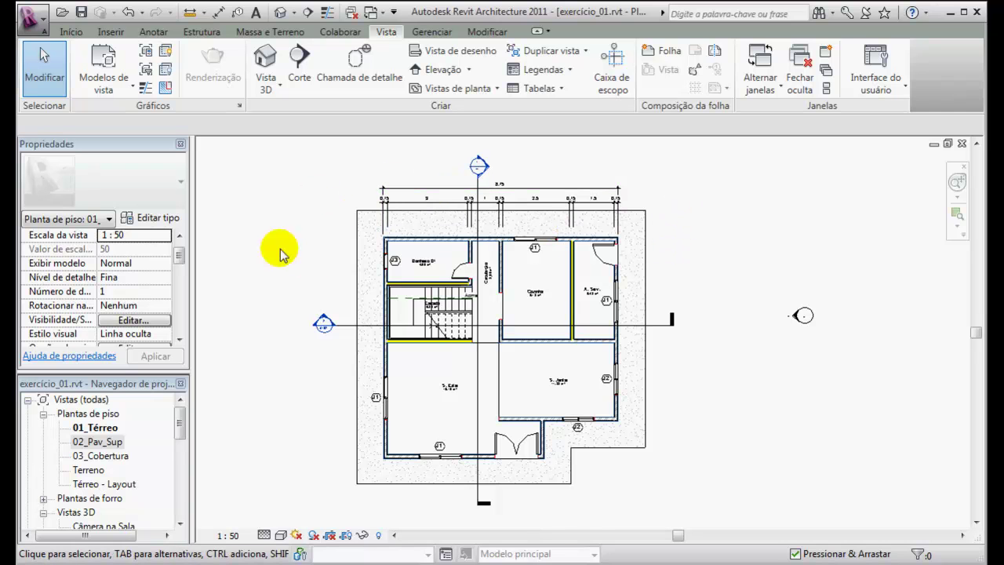
Step: Open the 02_Pav_Sup floor plan and apply the Visibilidade Hidráulica view template to it
double_click(92, 441)
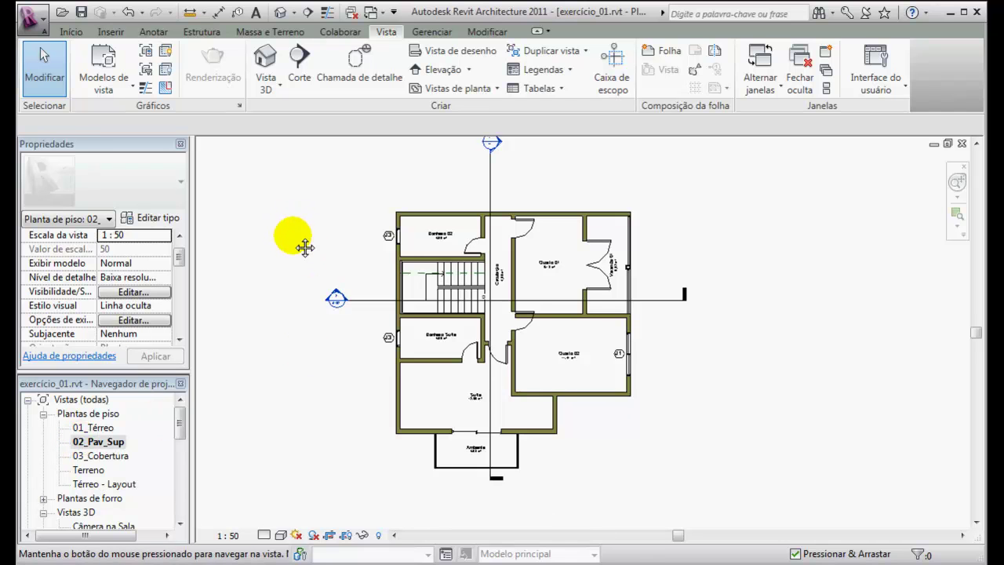
left_click(110, 69)
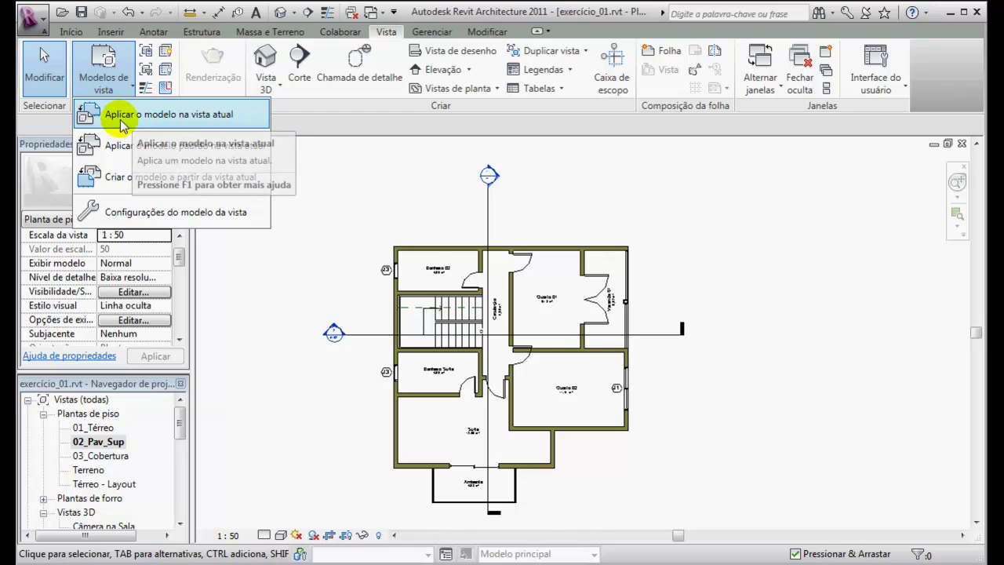
left_click(183, 117)
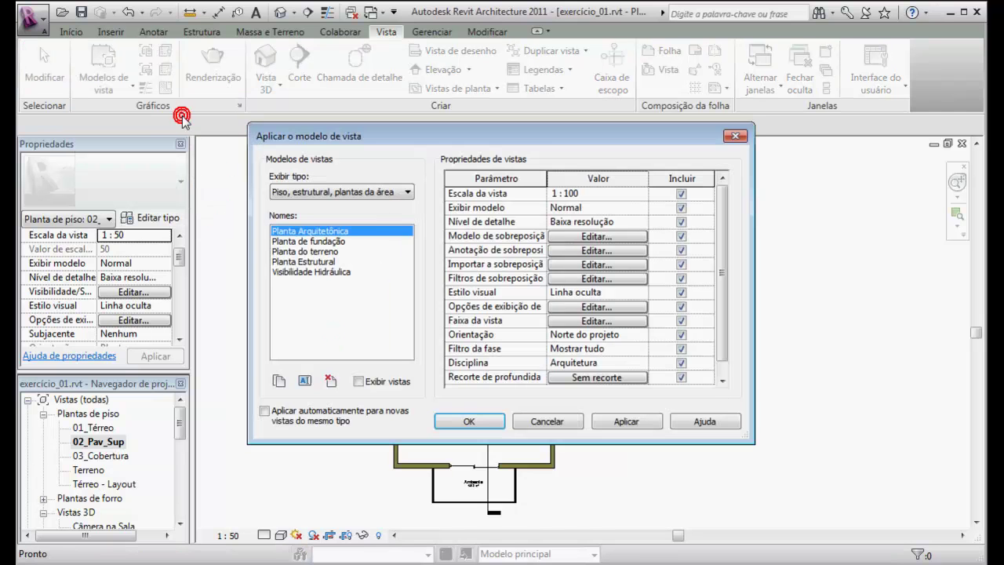
left_click(320, 271)
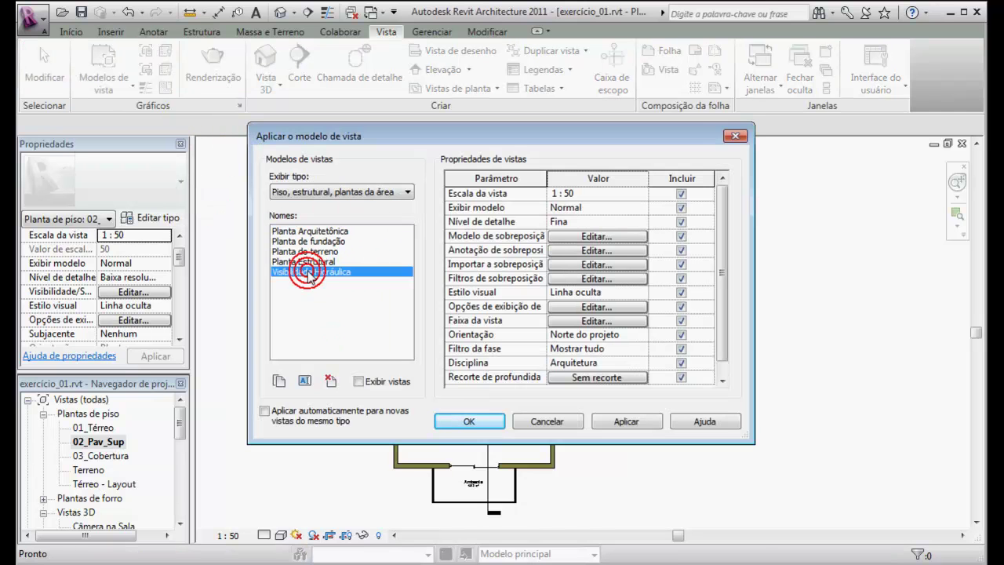
left_click(610, 421)
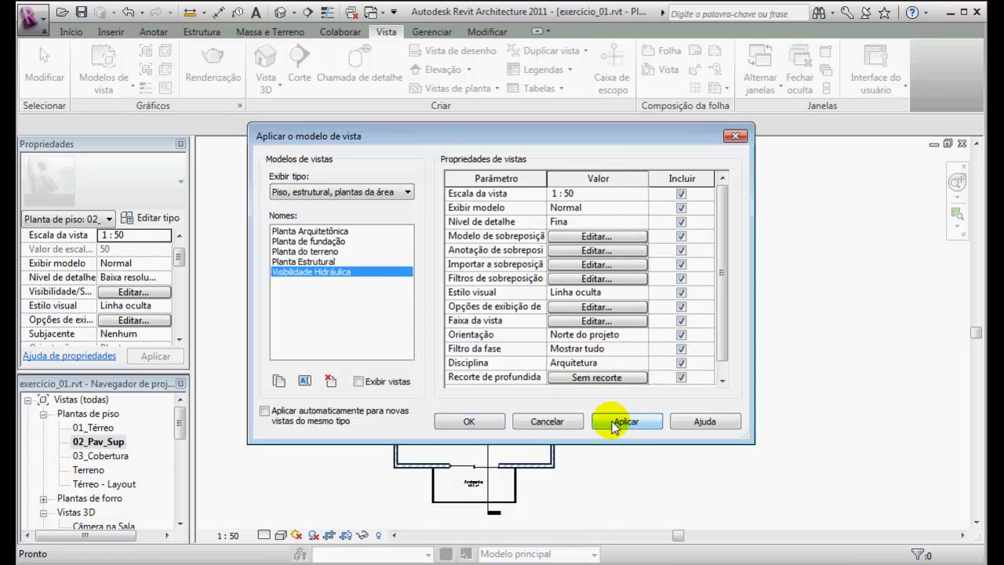
left_click(468, 421)
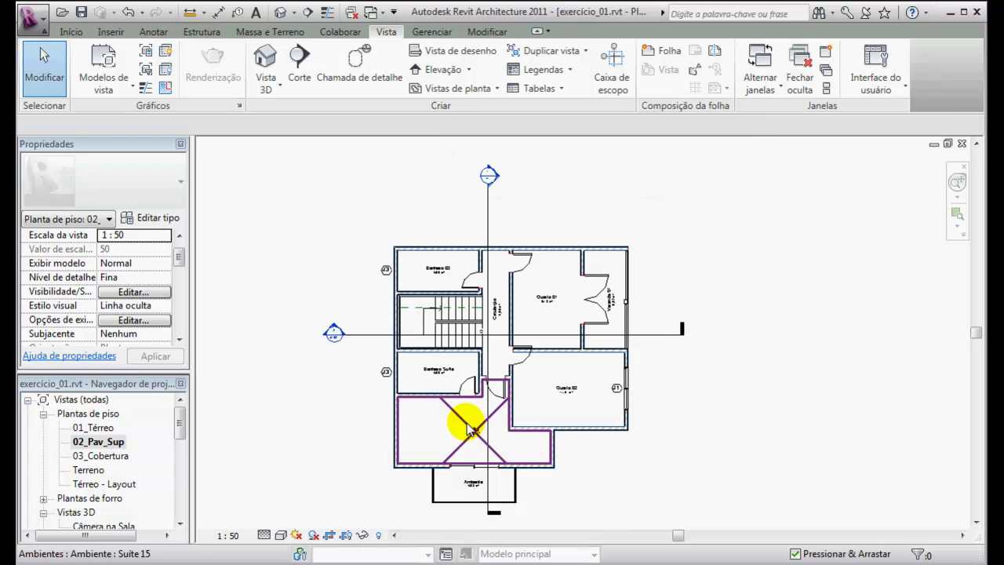
Step: Set Comentários to Hidráulica for the two walls flanking the staircase and the wall between Quarto 01 and Varanda 01
scroll(548, 314, "up", 4)
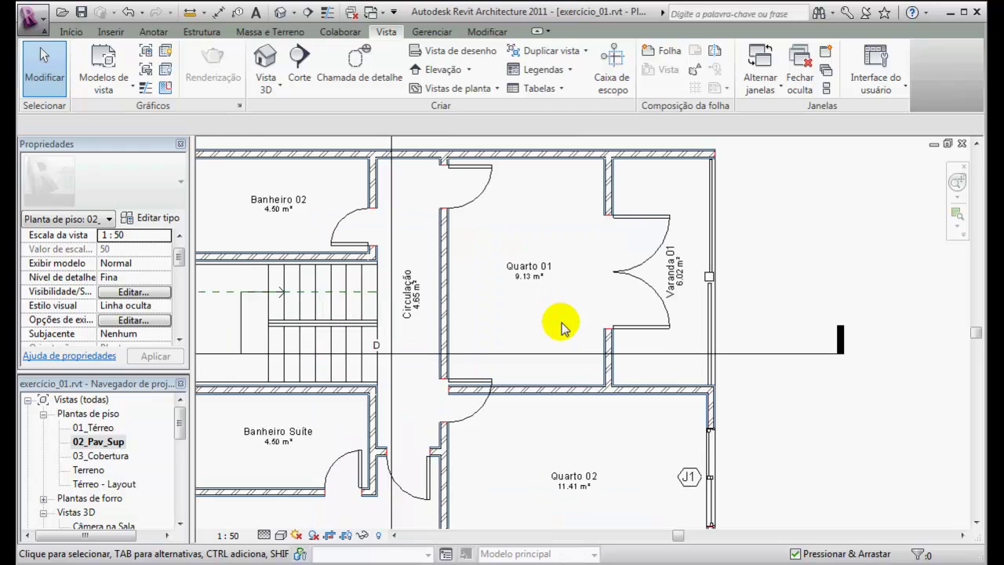
middle_click_drag(527, 315, 660, 286)
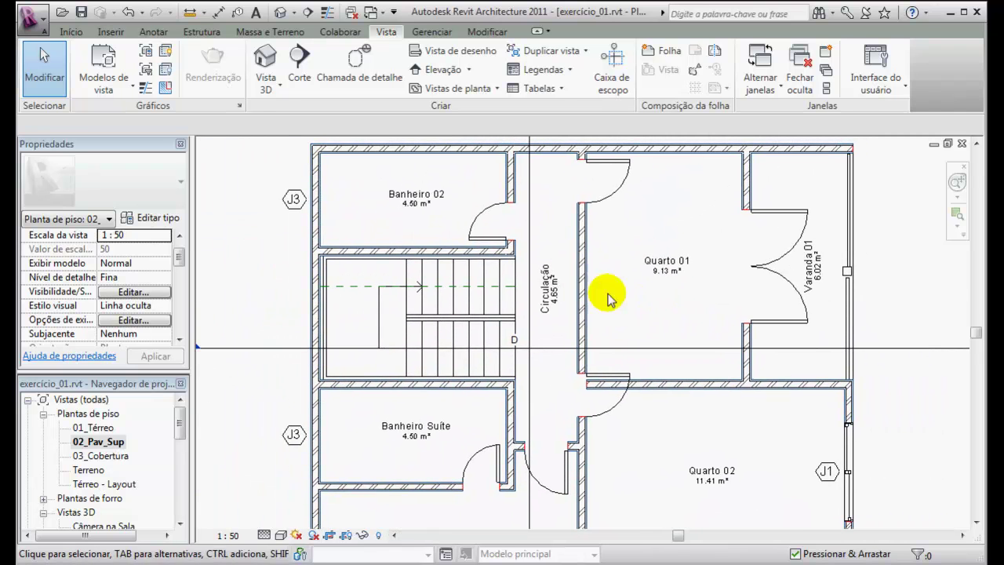
left_click(462, 252)
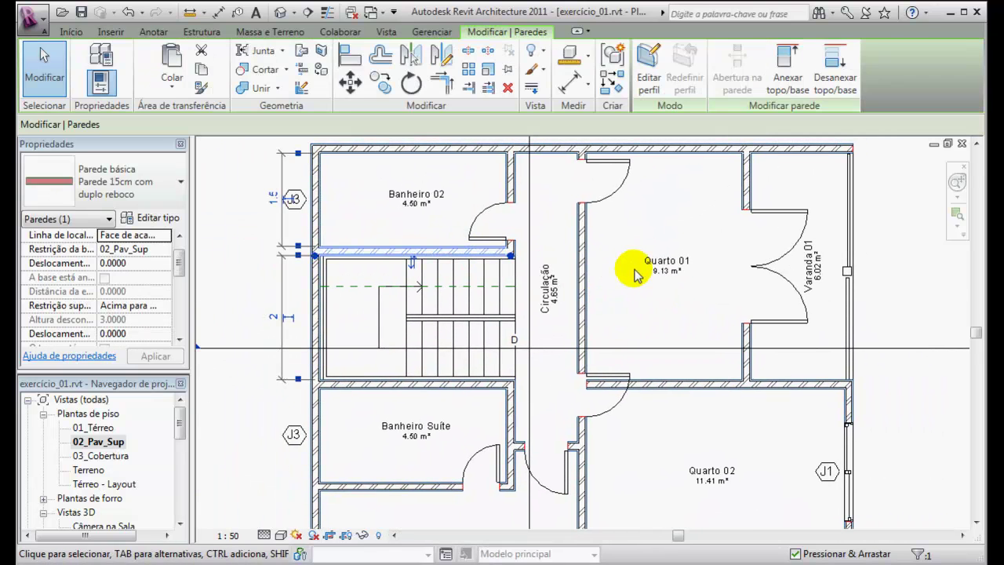
left_click(431, 386, "ctrl")
left_click(745, 345, "ctrl")
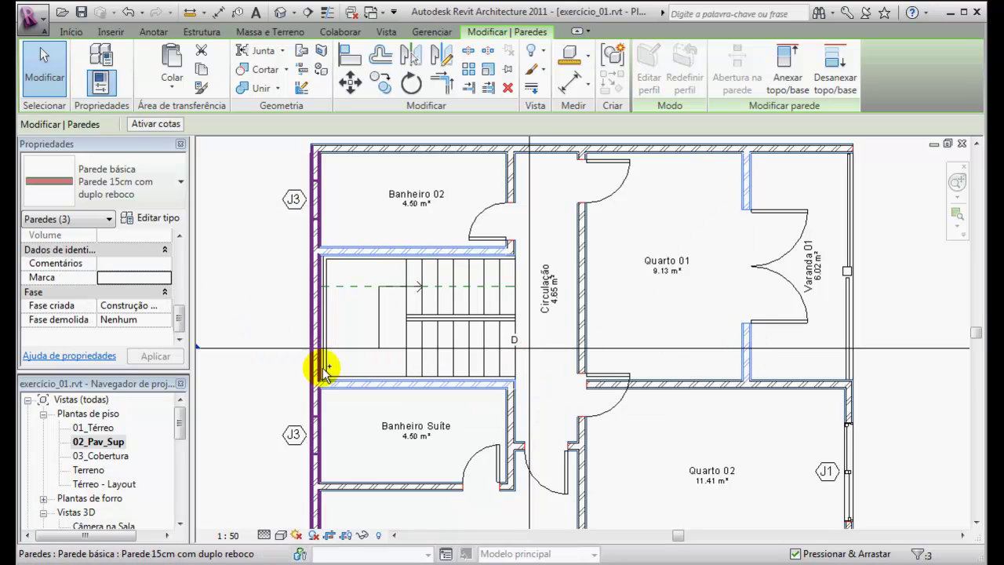
left_click(129, 263)
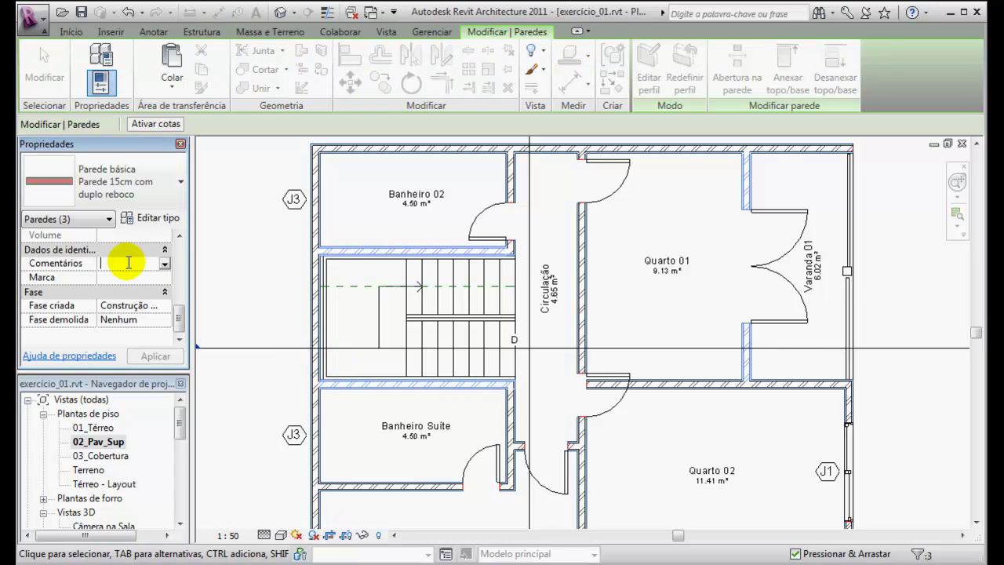
left_click(164, 264)
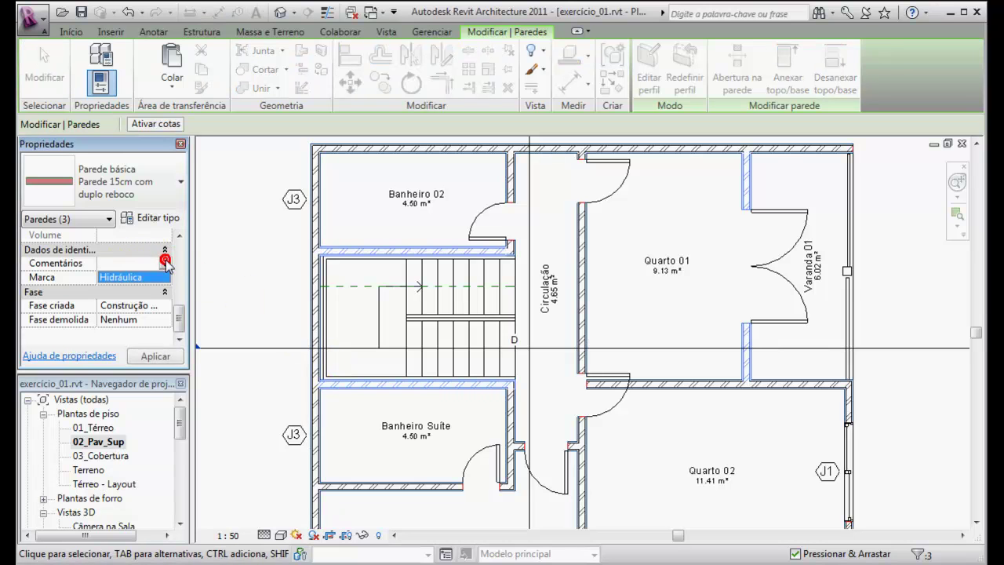
left_click(127, 279)
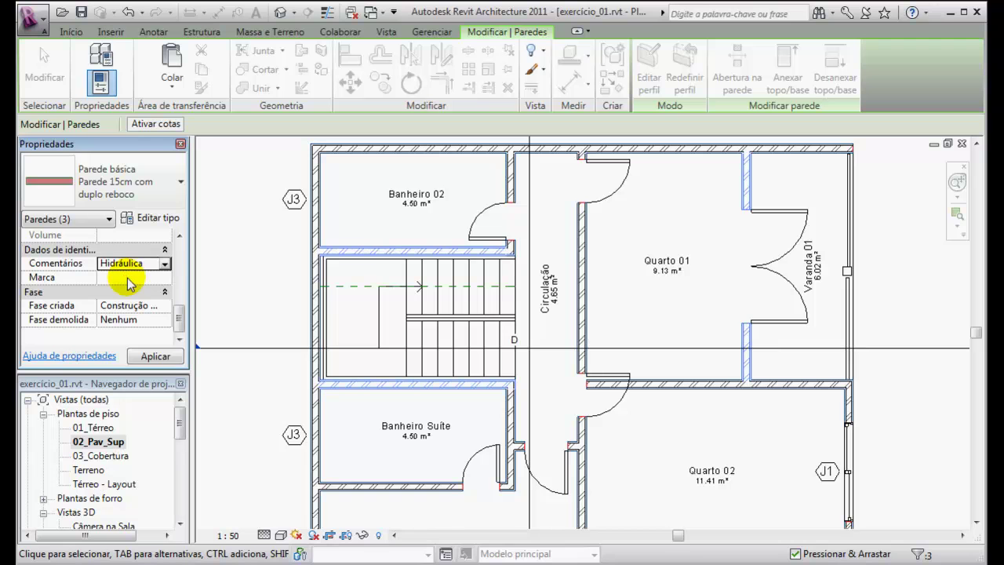
left_click(155, 356)
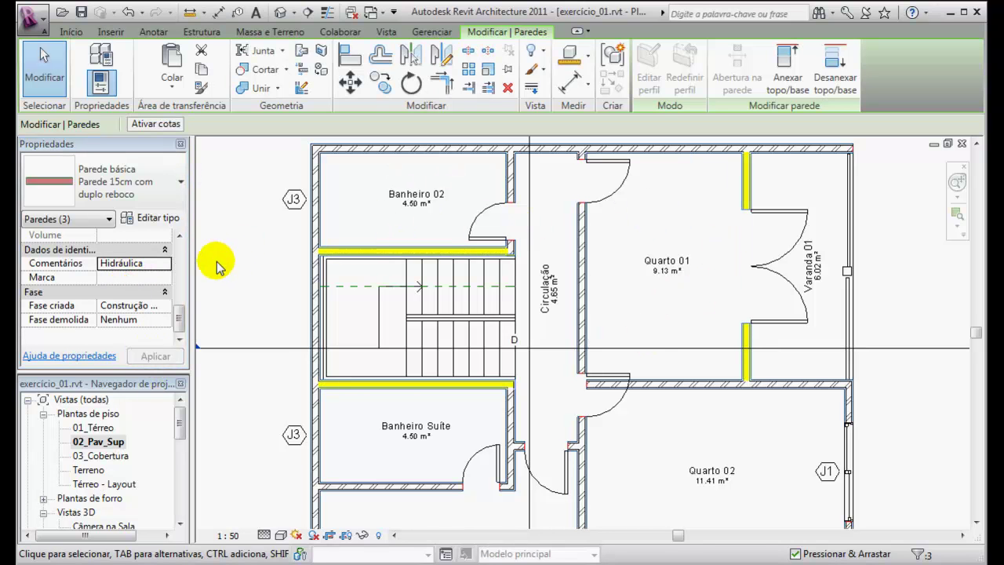
left_click(254, 258)
scroll(253, 258, "down", 2)
middle_click_drag(526, 265, 606, 254)
scroll(600, 280, "down", 1)
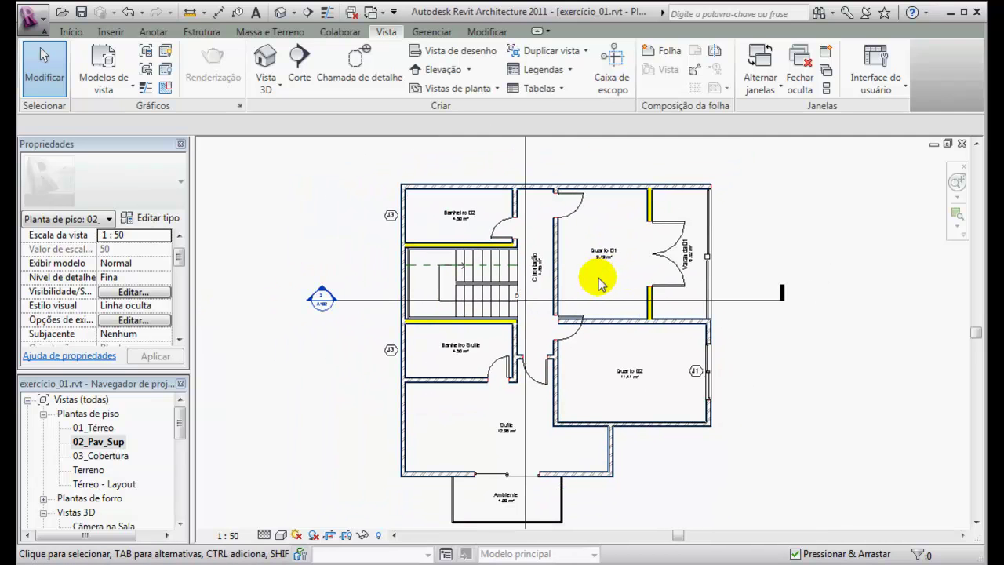
Step: Return to the 01_Térreo plan and review the Visibilidade Hidráulica template's properties, cancelling without applying it
double_click(93, 428)
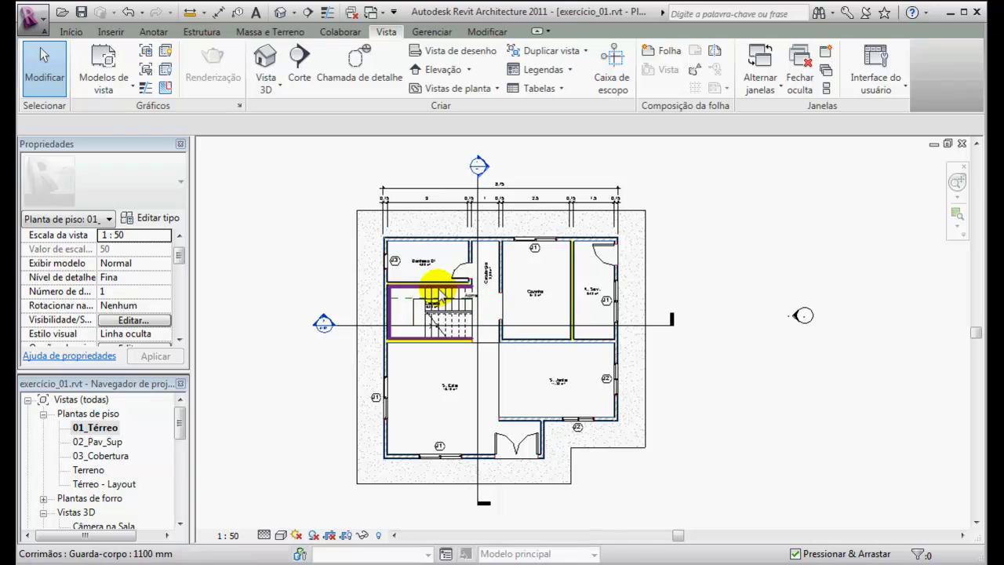
scroll(429, 279, "up", 3)
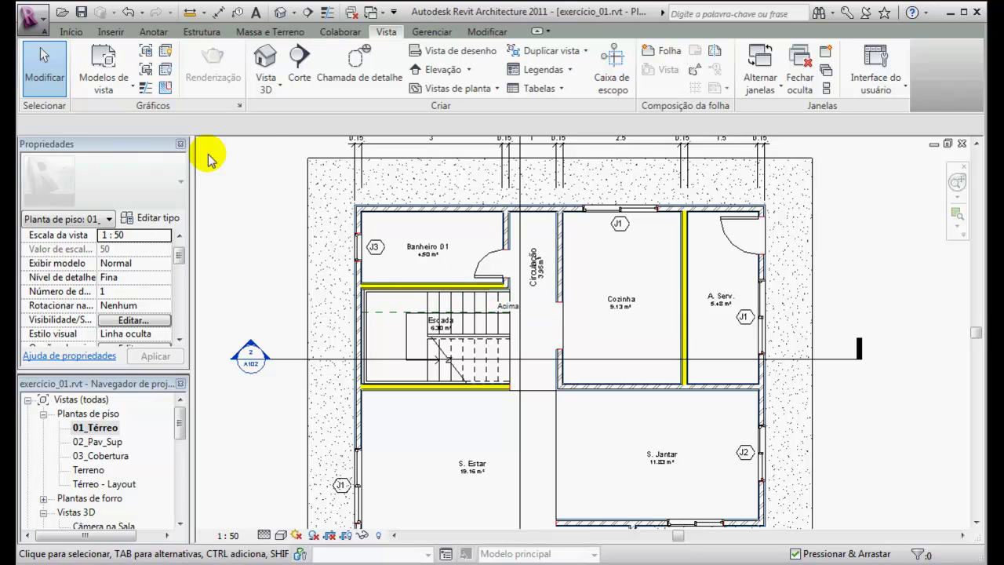
left_click(107, 65)
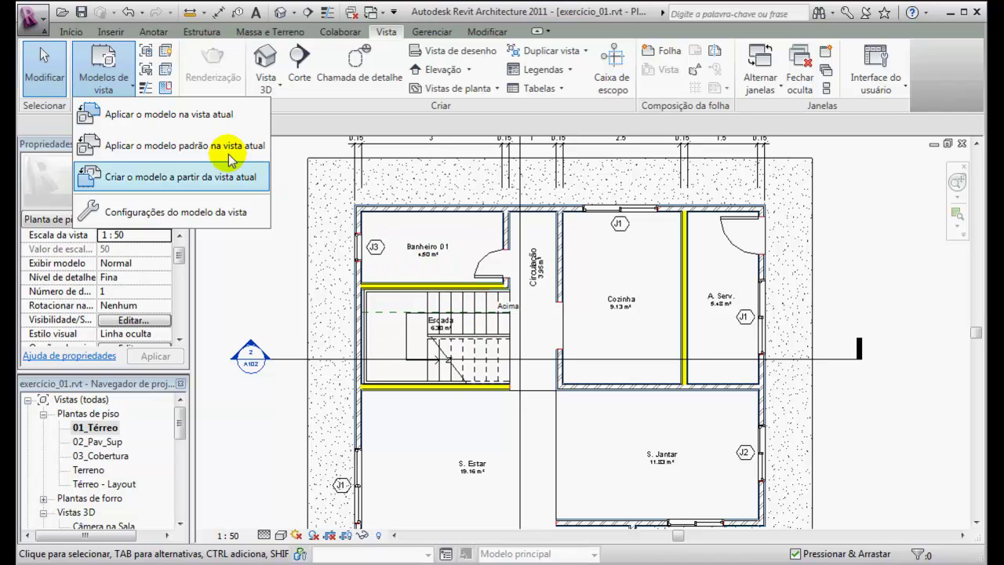
left_click(263, 270)
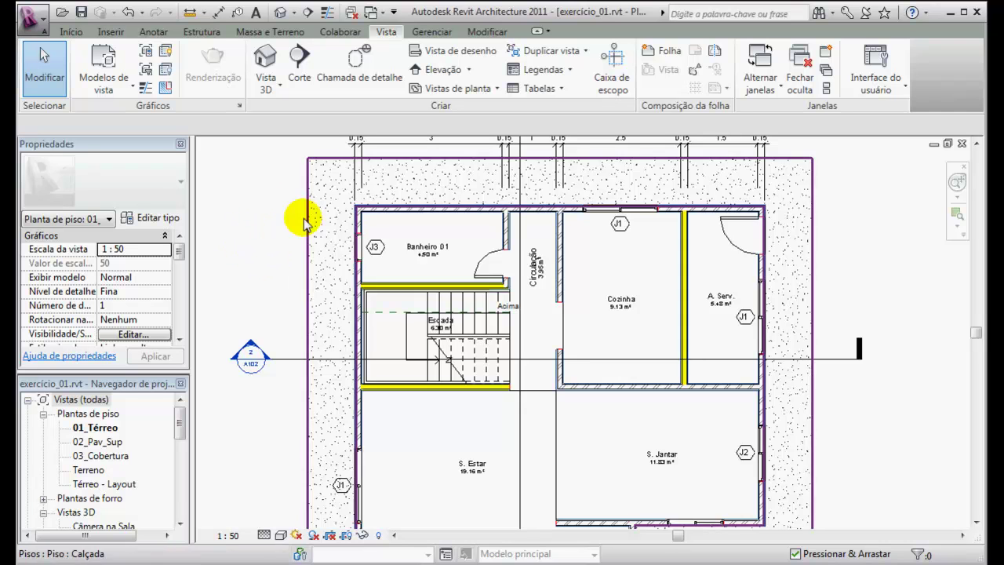
left_click(110, 75)
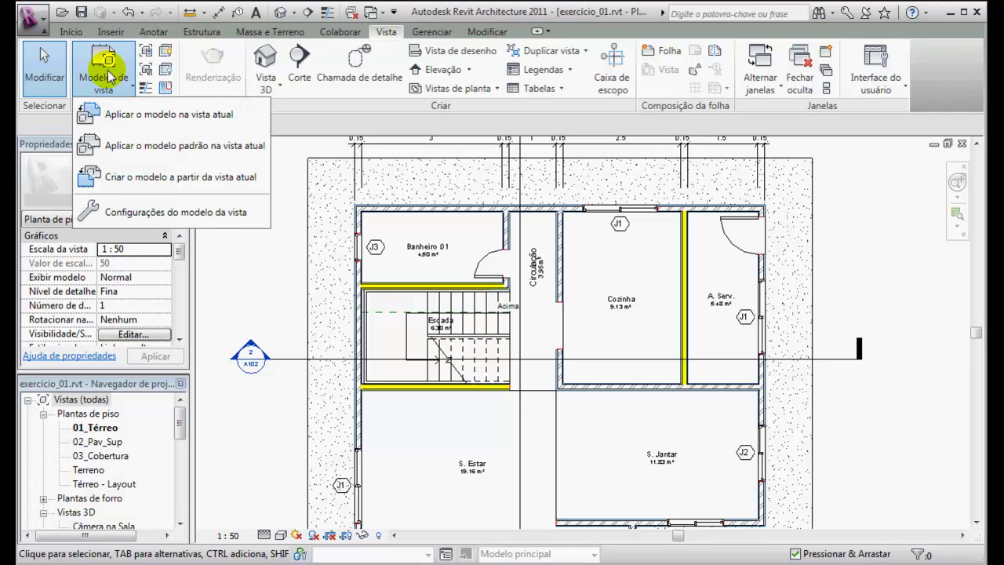
left_click(133, 113)
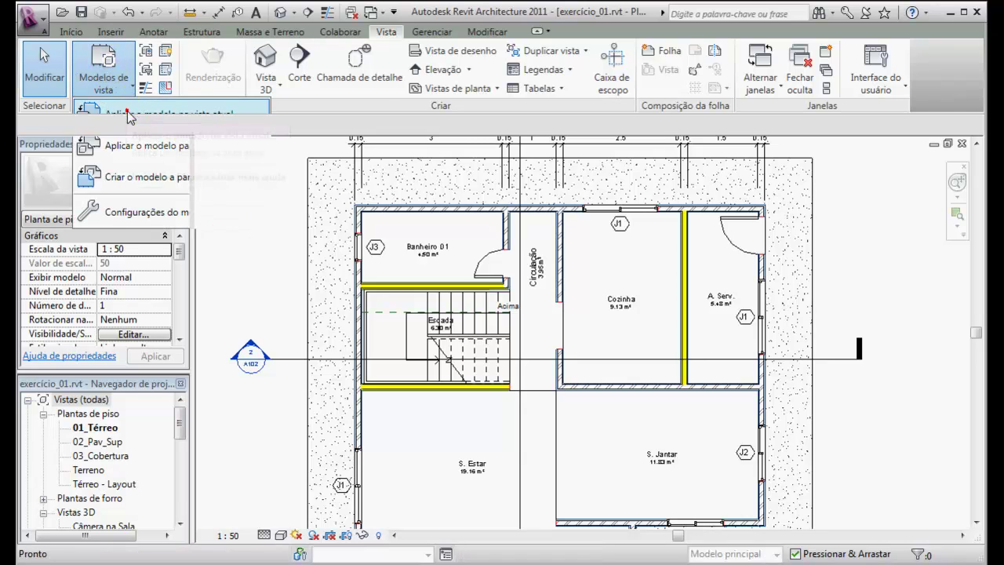
left_click(300, 272)
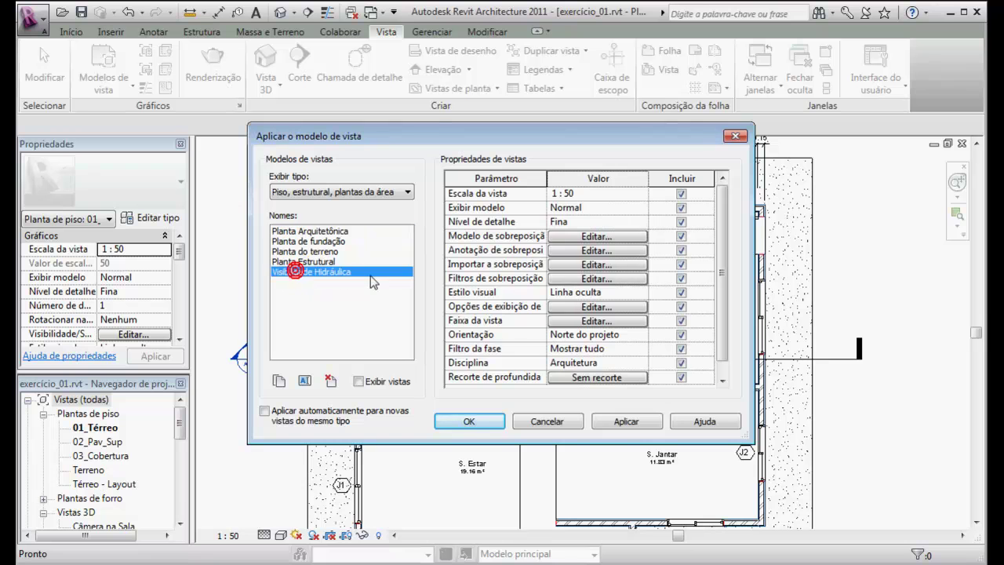
left_click(547, 421)
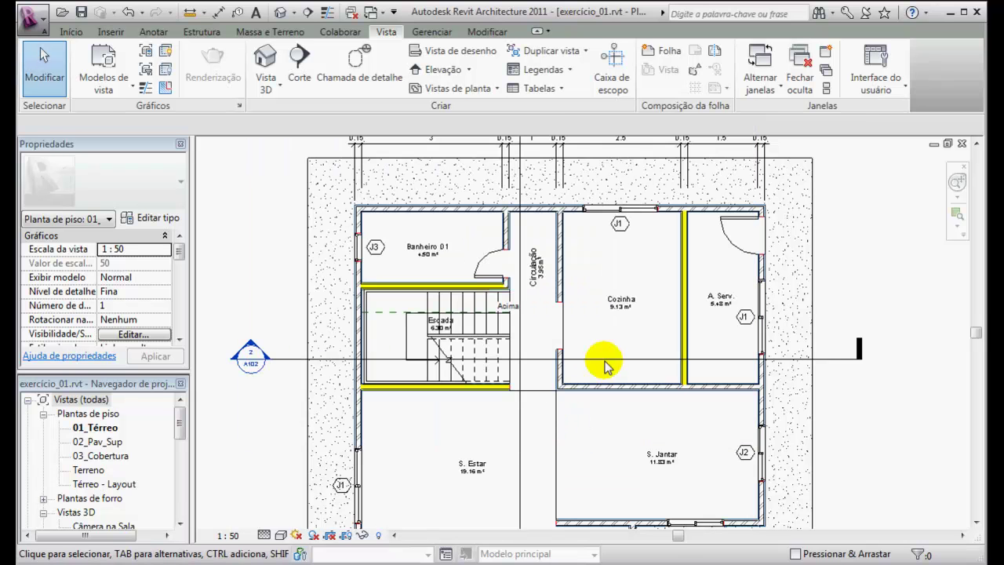
scroll(619, 308, "down", 4)
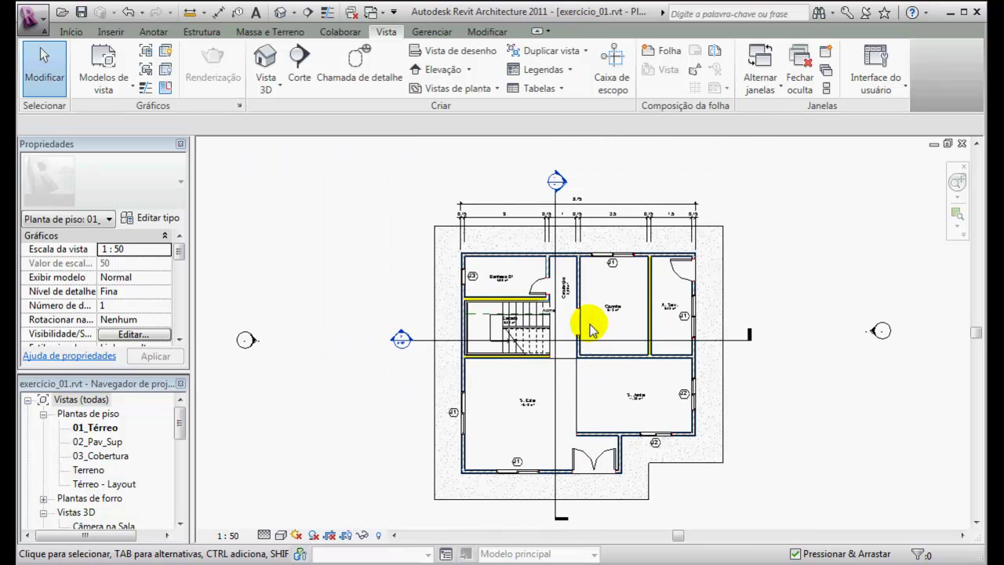
middle_click_drag(800, 321, 755, 305)
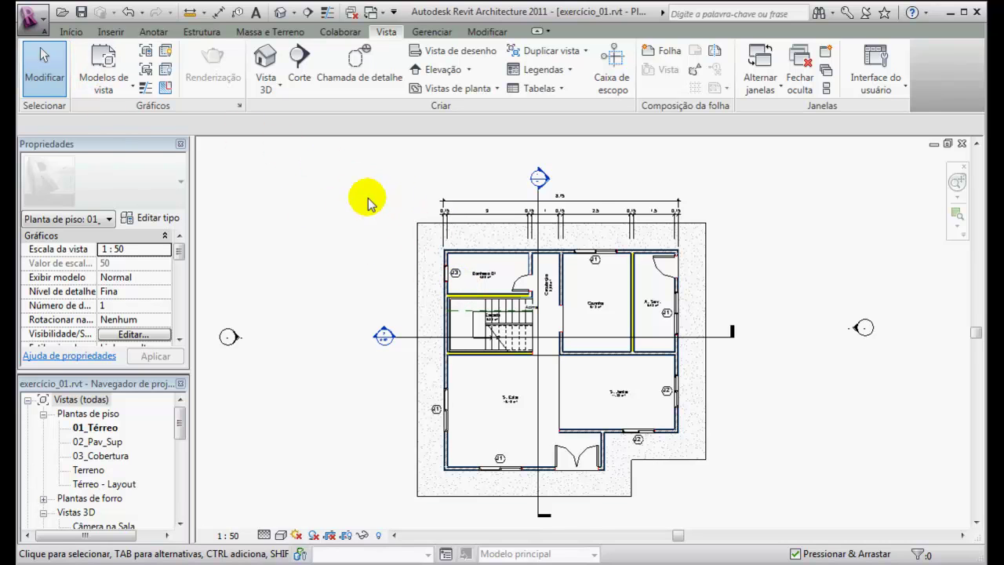
Step: Review which project standards can be transferred from Projeto1, and cancel without copying any
left_click(431, 32)
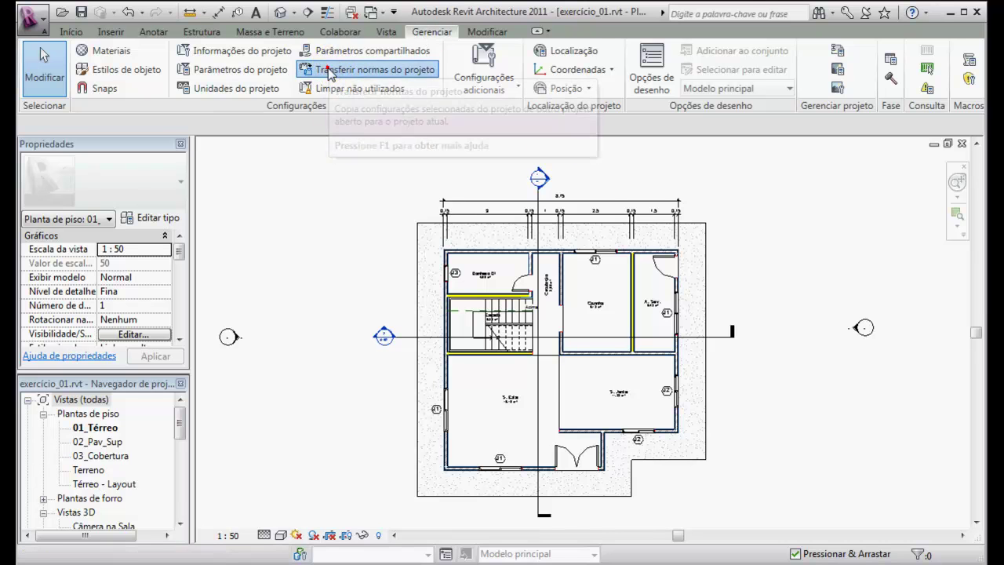
left_click(583, 370)
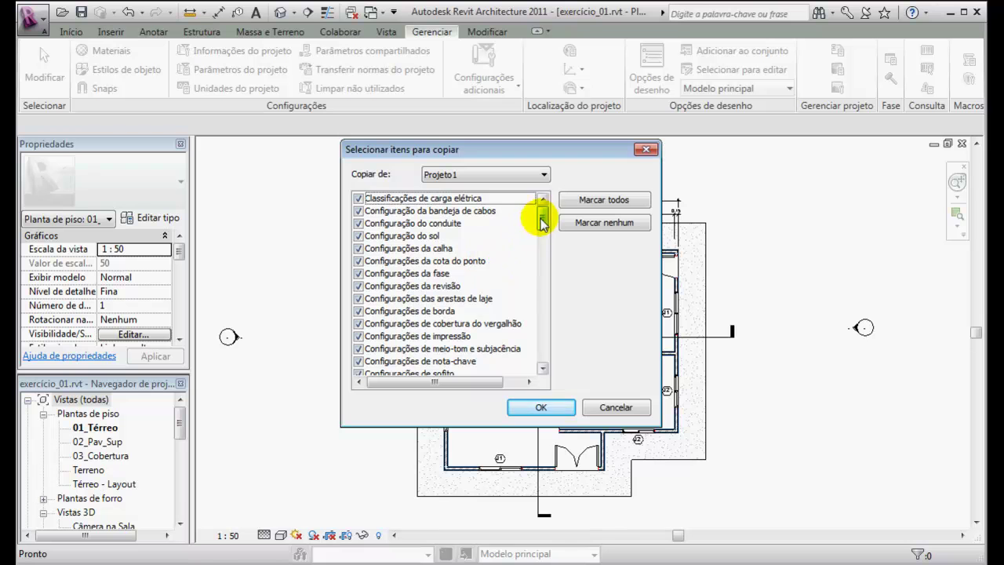
mouse_move(542, 223)
left_mouse_down()
mouse_move(544, 332)
mouse_move(538, 213)
left_mouse_up()
left_click(614, 408)
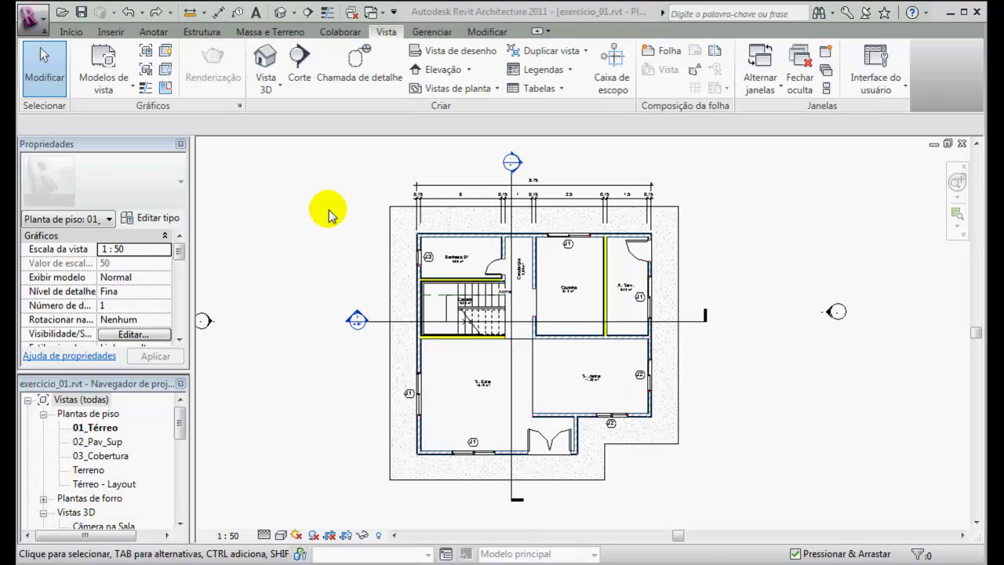
Step: Review the Visibilidade Hidráulica, Planta Arquitetônica and Planta do terreno view templates available for the current 01_Térreo plan
left_click(305, 212)
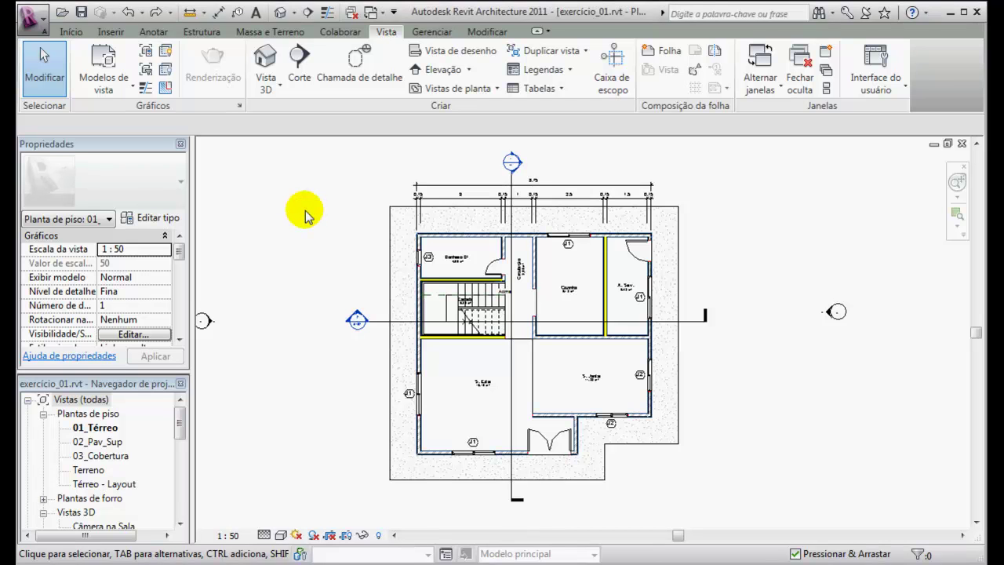
left_click(112, 75)
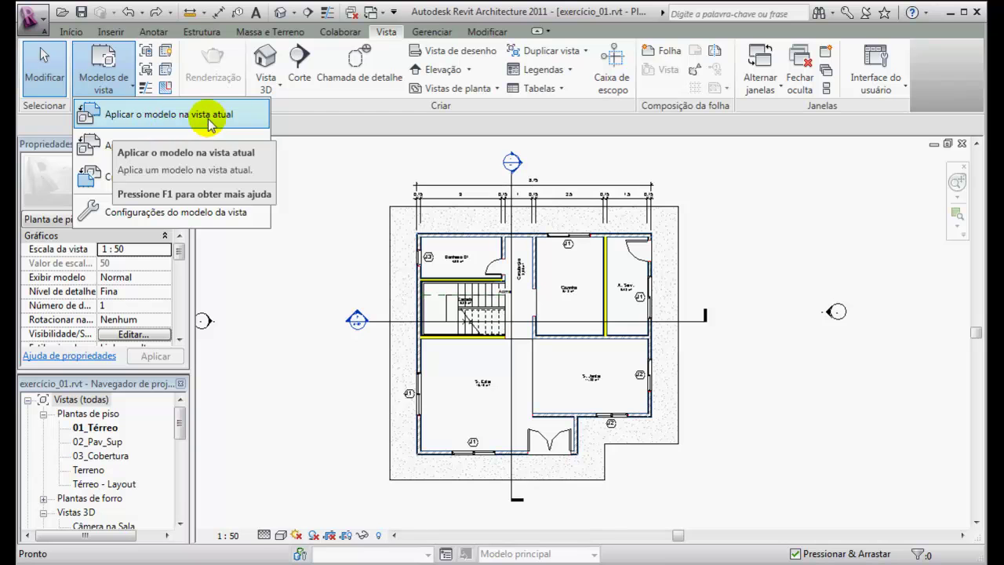
left_click(126, 116)
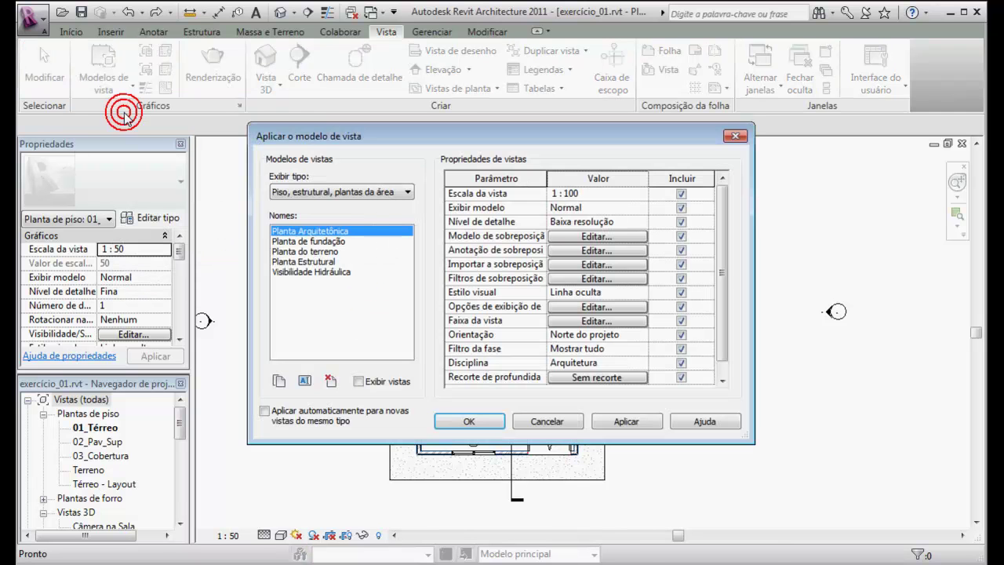
left_click(308, 271)
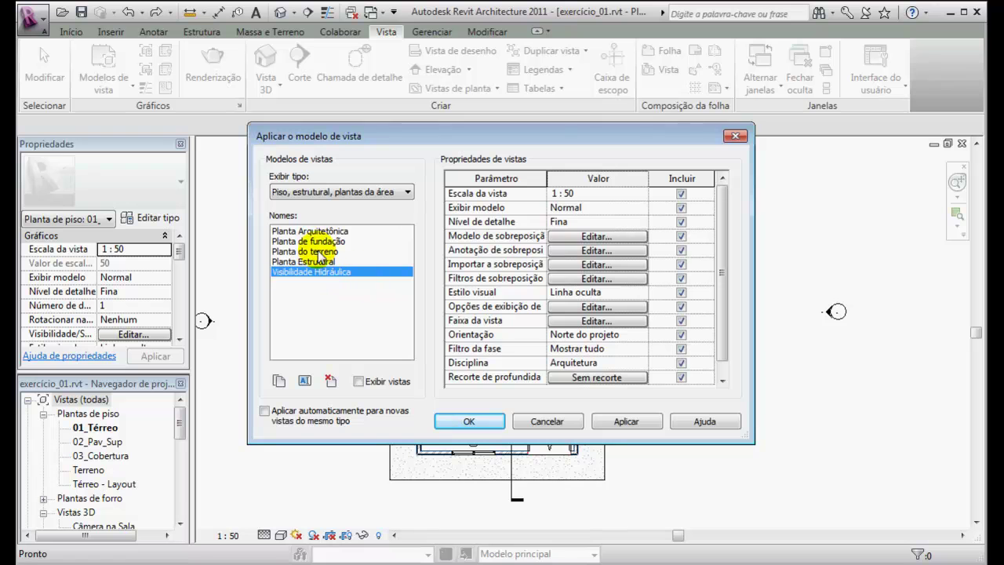
left_click(322, 232)
left_click(322, 251)
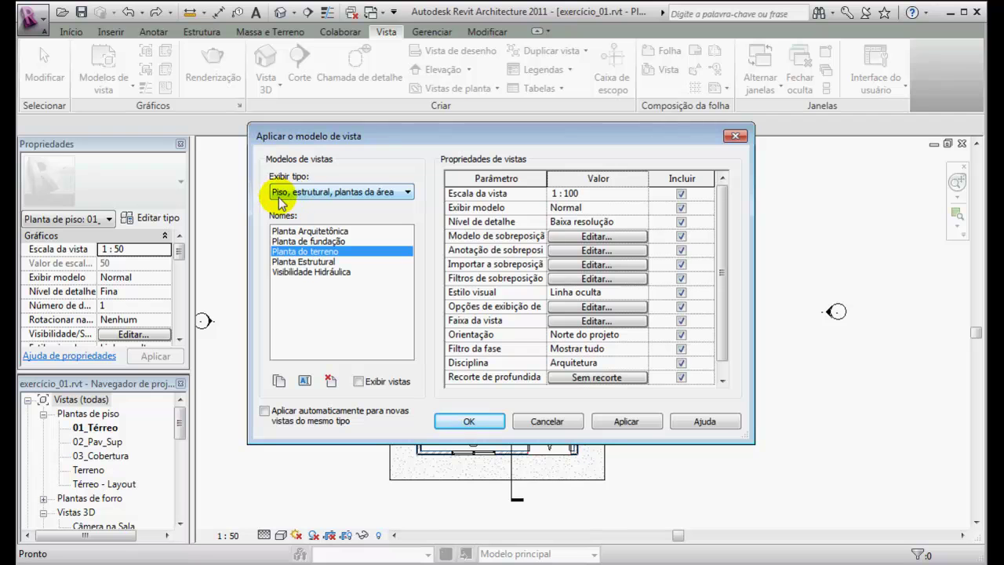
Step: Browse the templates for elevations, sections and detail views, and inspect Elevação Estrutural's model category overrides without changing them
left_click(407, 194)
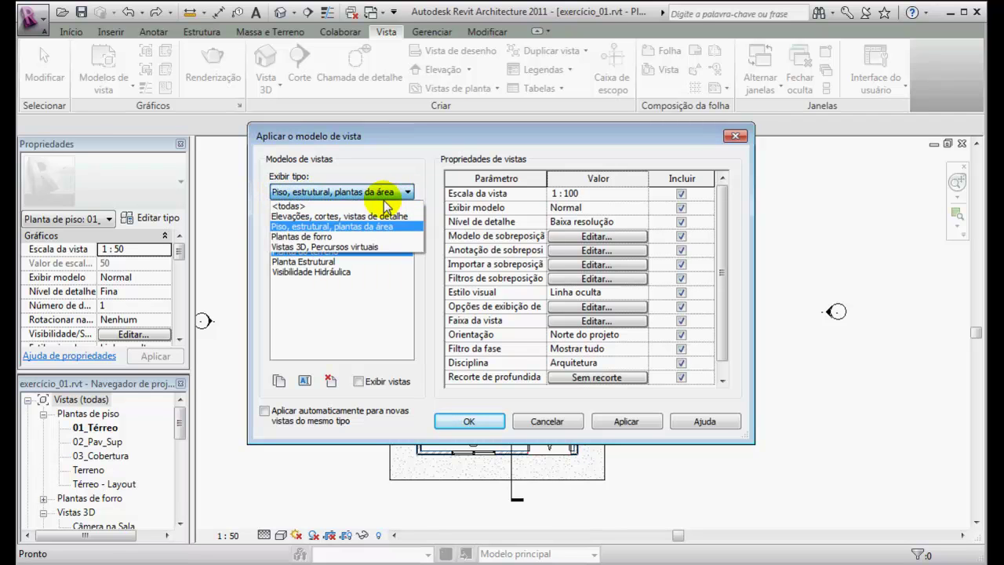
left_click(364, 217)
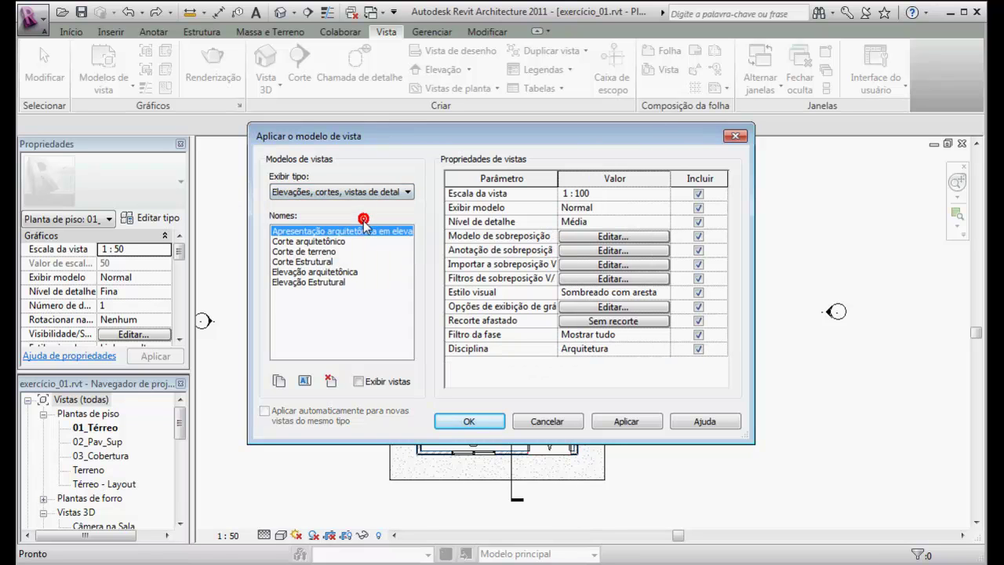
left_click(319, 241)
left_click(312, 251)
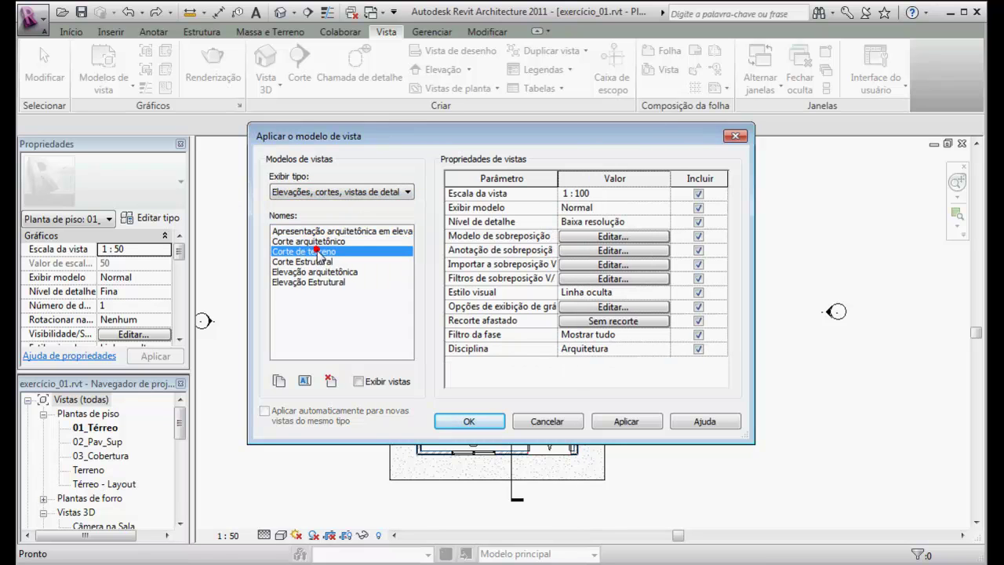
left_click(303, 260)
left_click(305, 272)
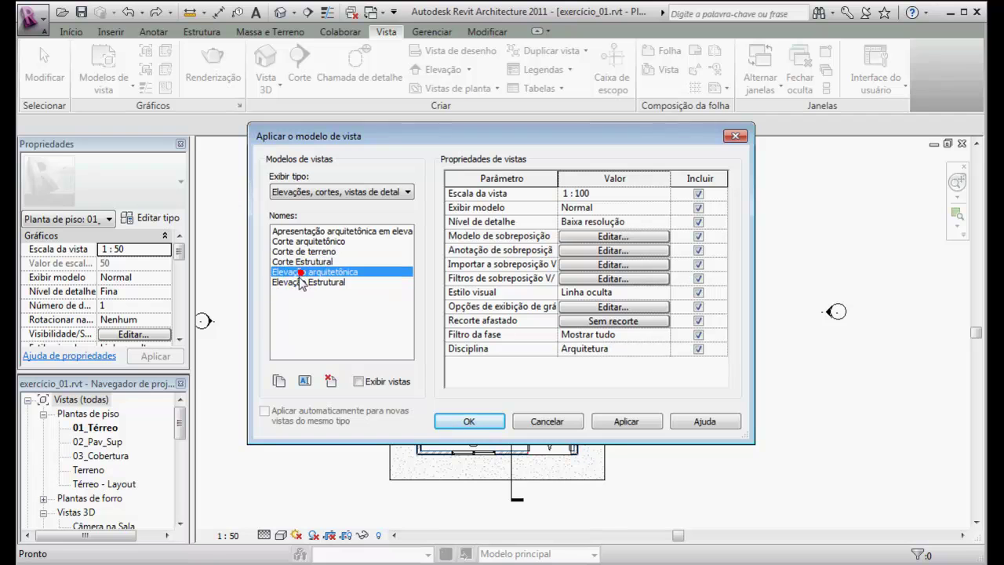
left_click(304, 282)
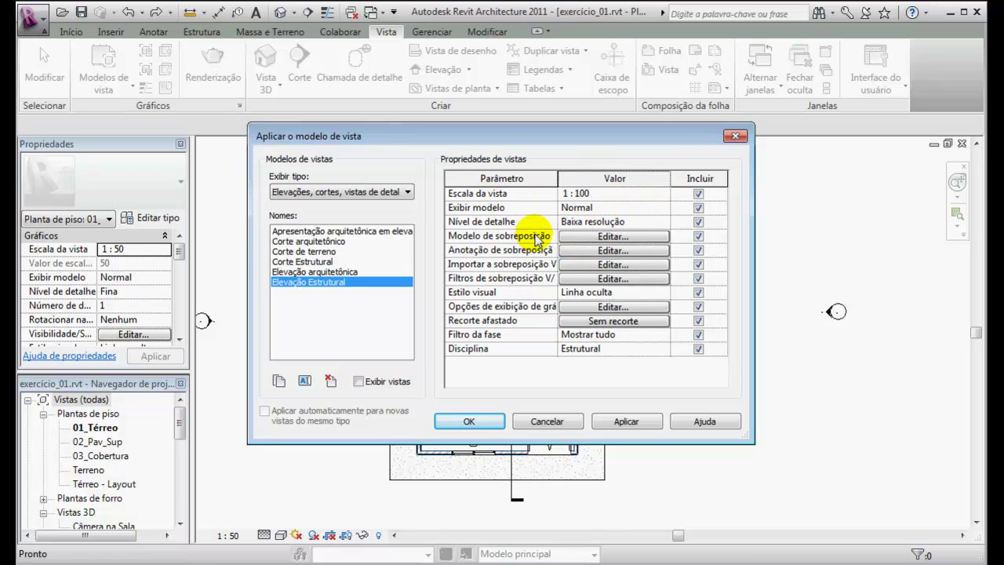
left_click(611, 236)
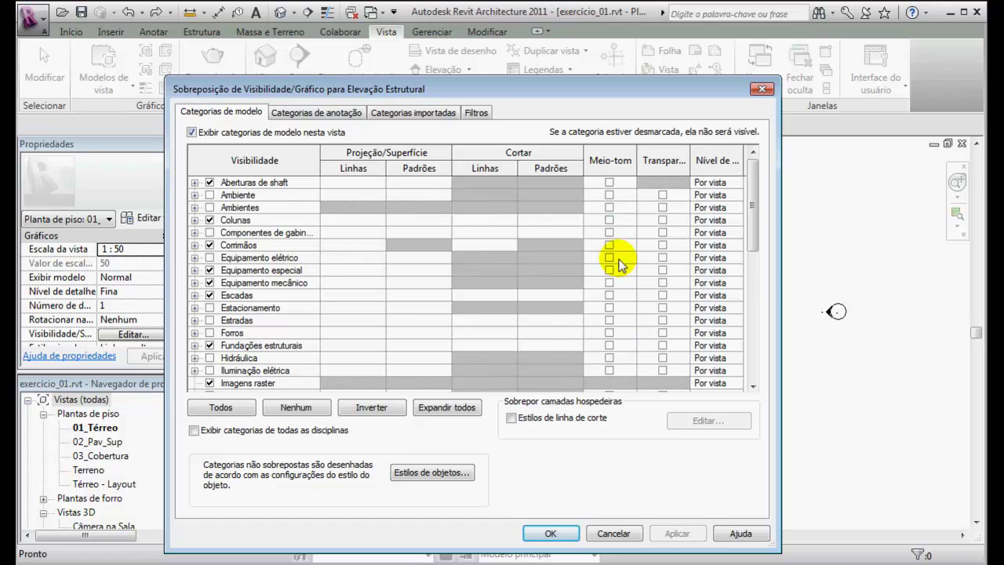
left_click(613, 533)
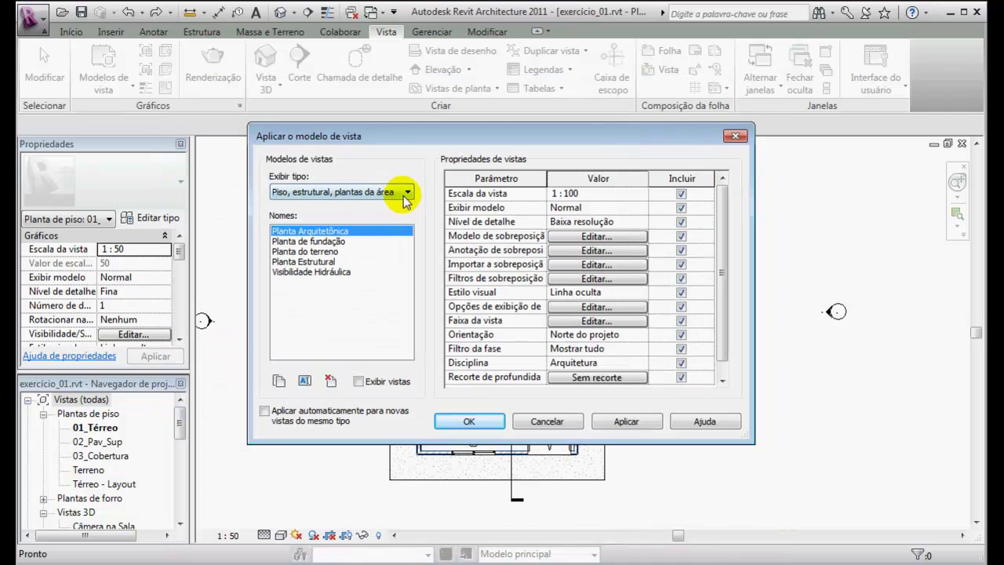
Step: Inspect the Visibilidade Hidráulica template's model category overrides and filters, and cancel without changing them
left_click(289, 268)
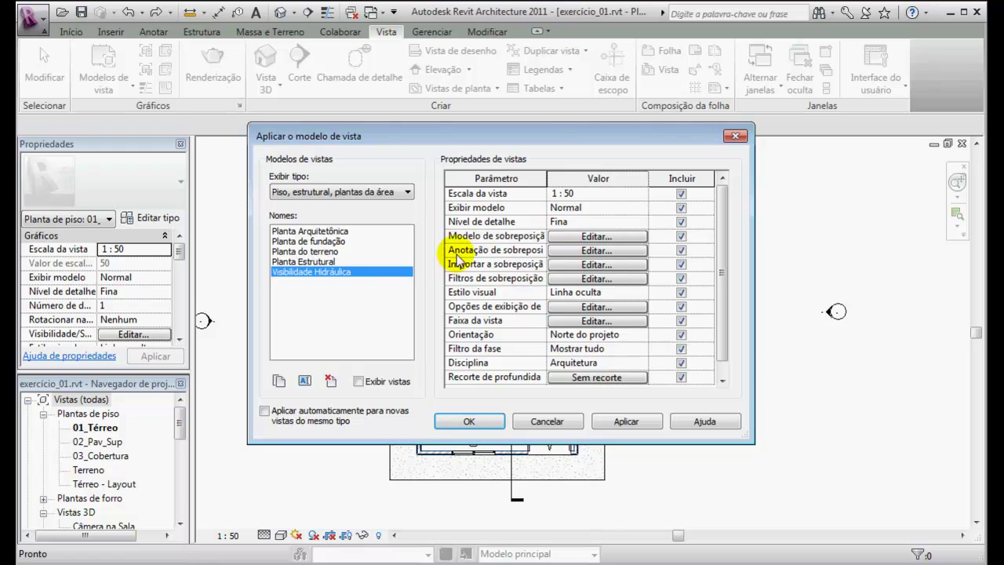
left_click(611, 237)
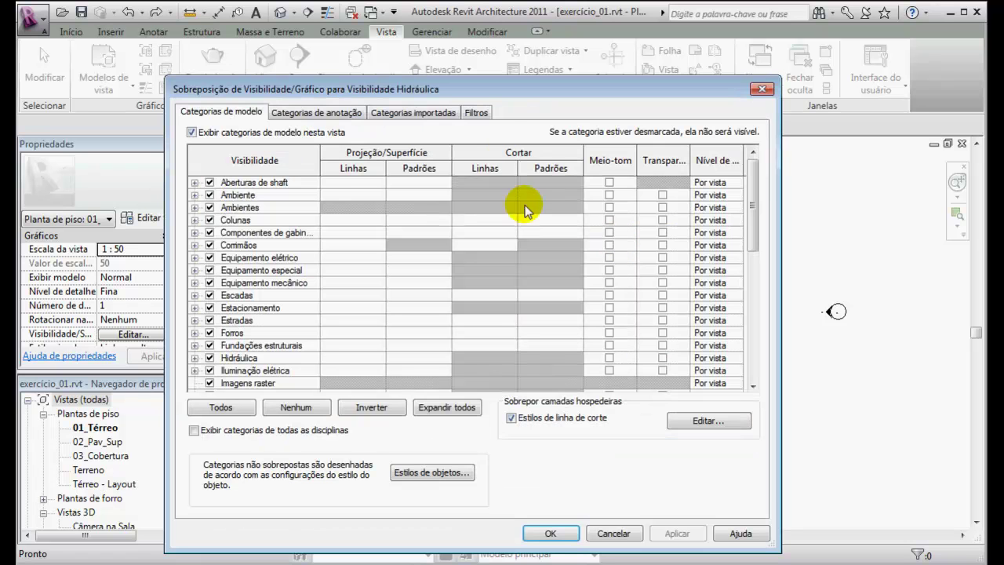
left_click(477, 113)
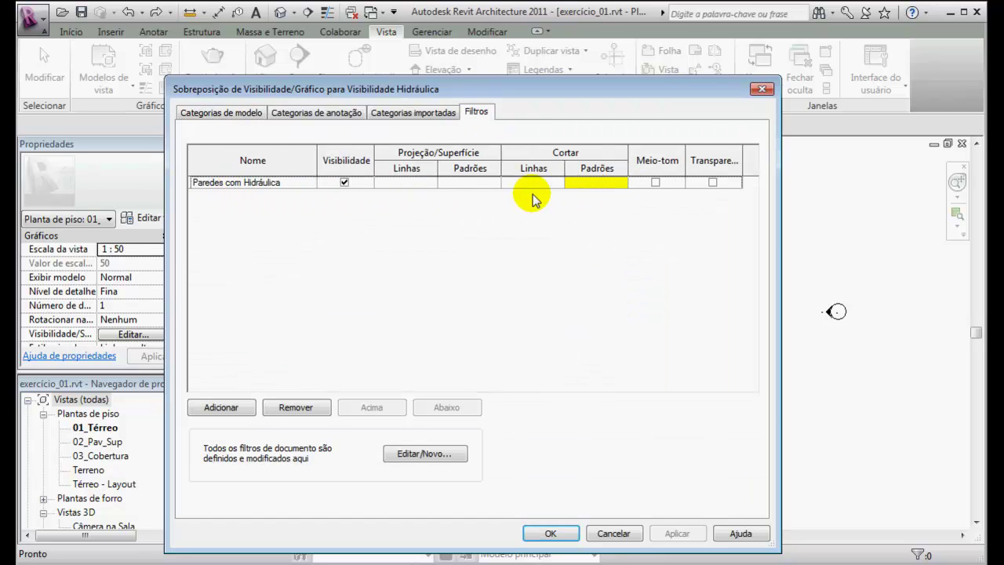
left_click(614, 533)
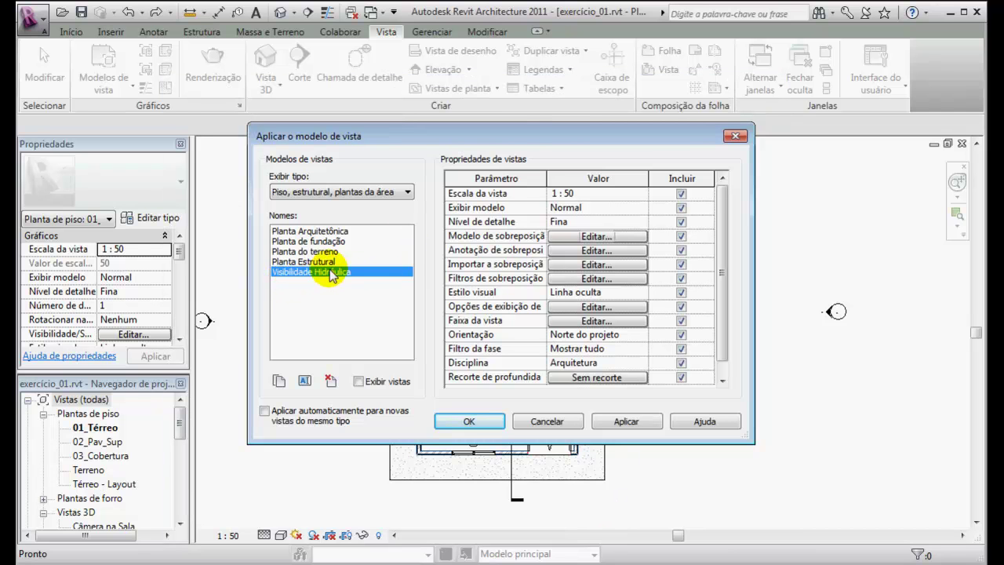
Step: Try excluding Nível de detalhe from the Visibilidade Hidráulica template, and cancel without applying it
left_click_drag(524, 140, 266, 173)
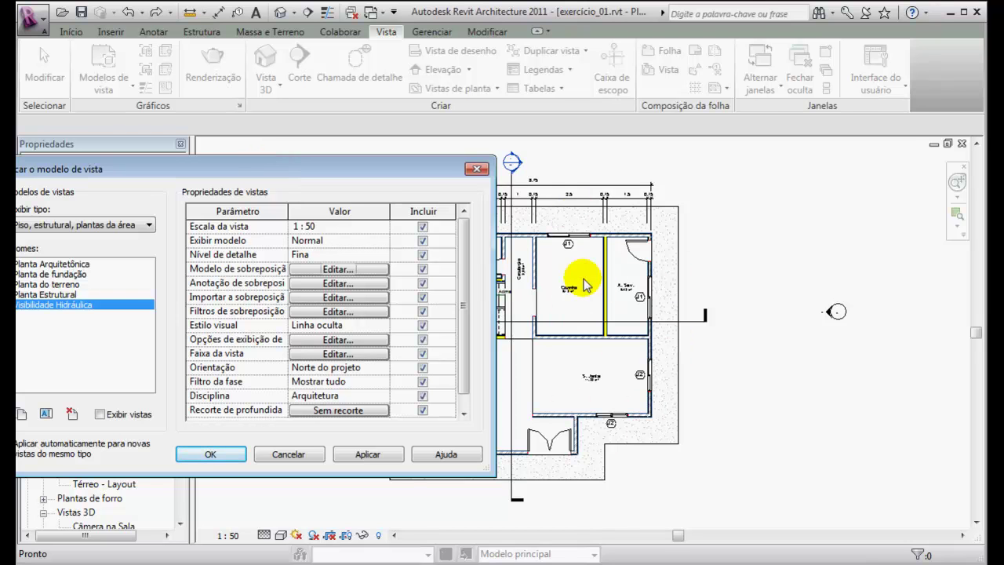
left_click_drag(392, 168, 644, 162)
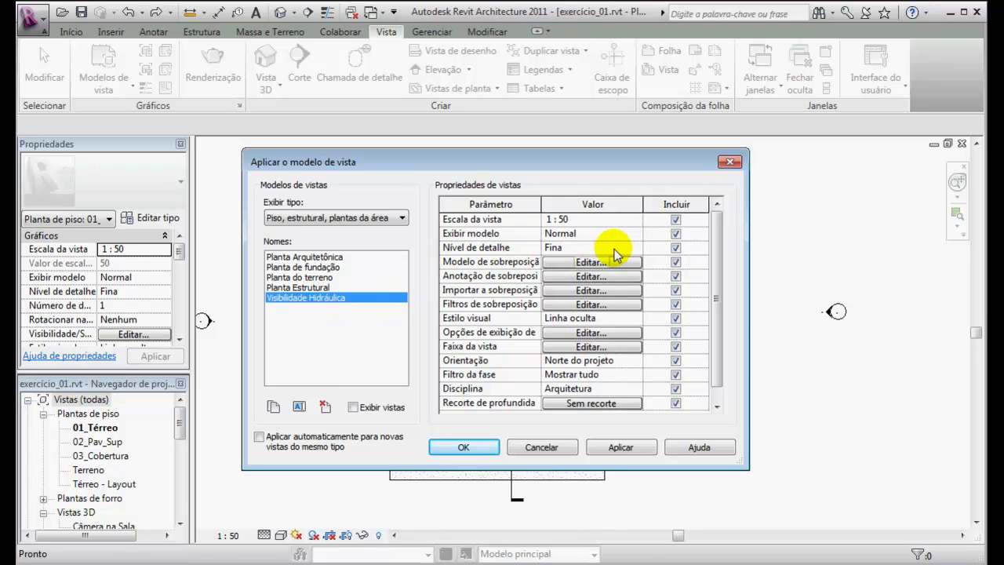
left_click(675, 249)
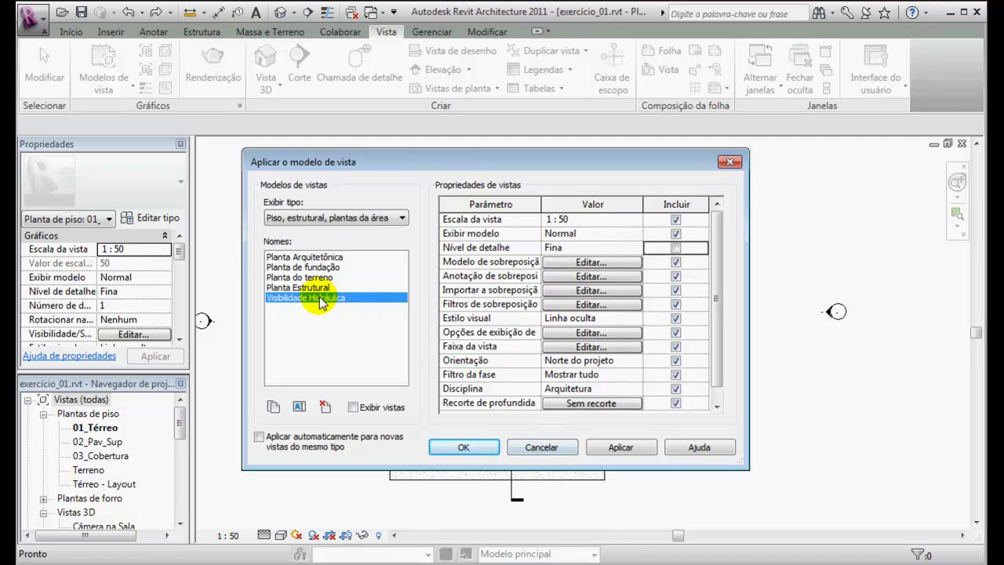
left_click(543, 447)
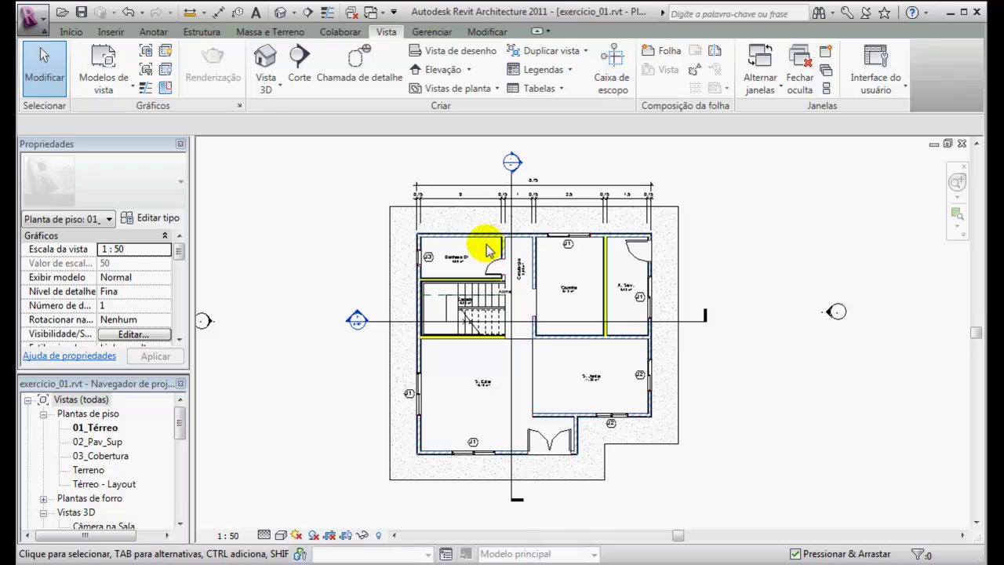
Step: Open the 02_Pav_Sup floor plan, set its detail level to Baixa resolução, and apply the default view template to it
double_click(98, 442)
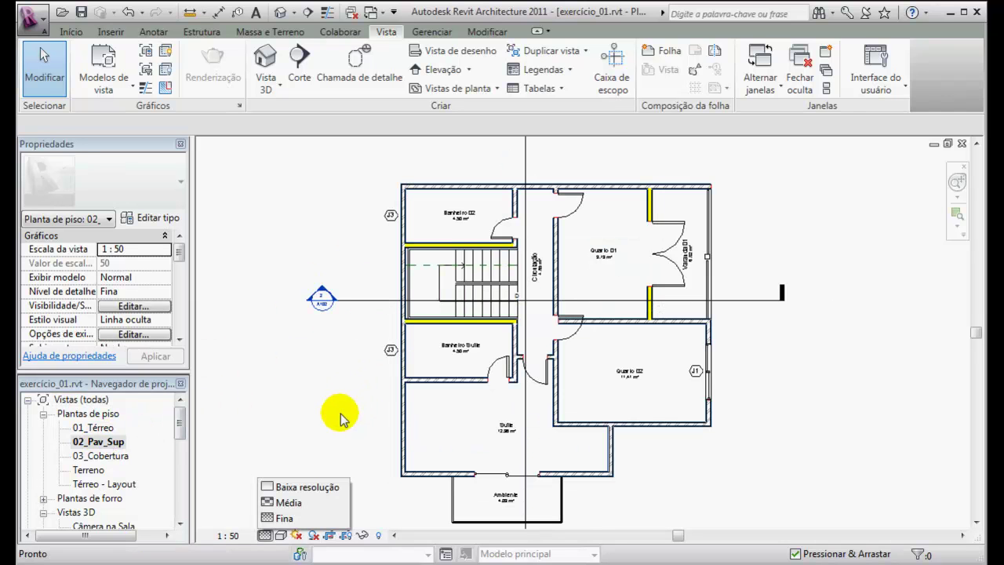
left_click(318, 486)
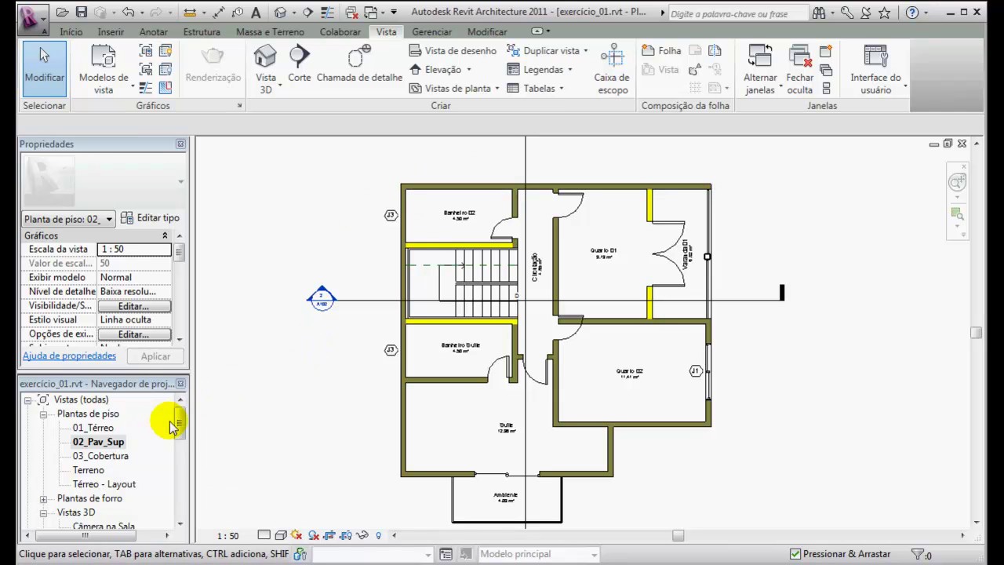
left_click(110, 75)
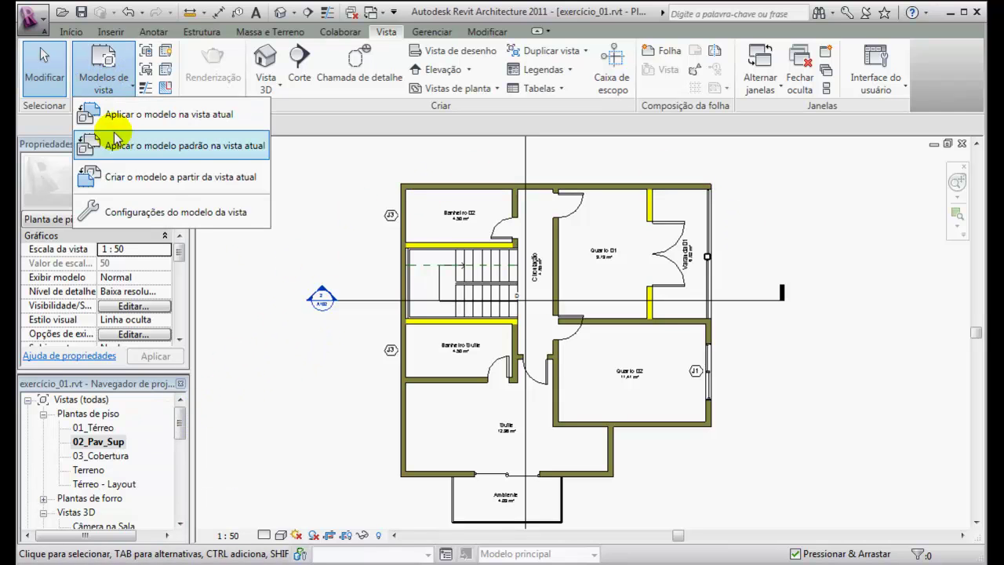
left_click(116, 141)
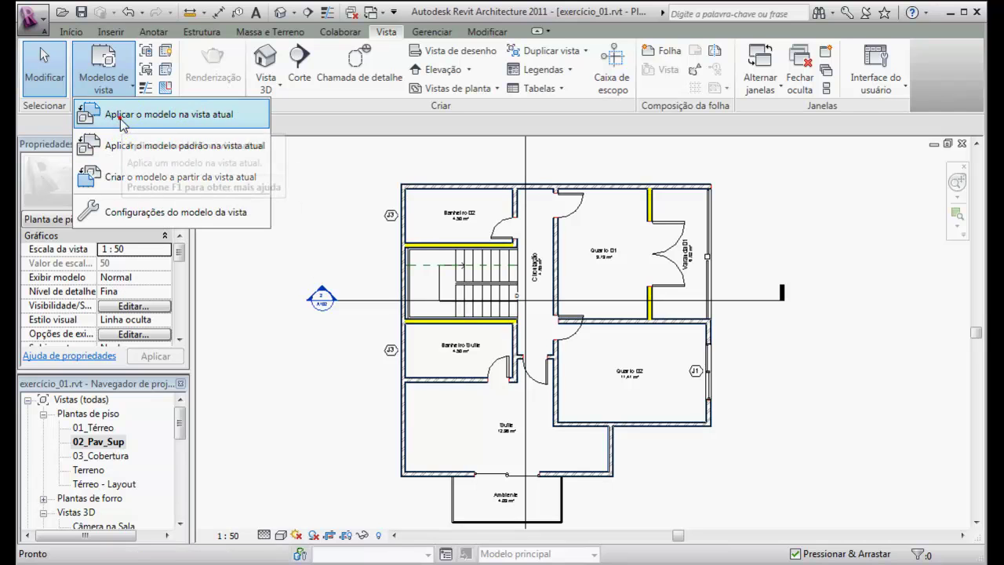
Step: Exclude Nível de detalhe from the Visibilidade Hidráulica template and apply the template to the 02_Pav_Sup plan
left_click(125, 116)
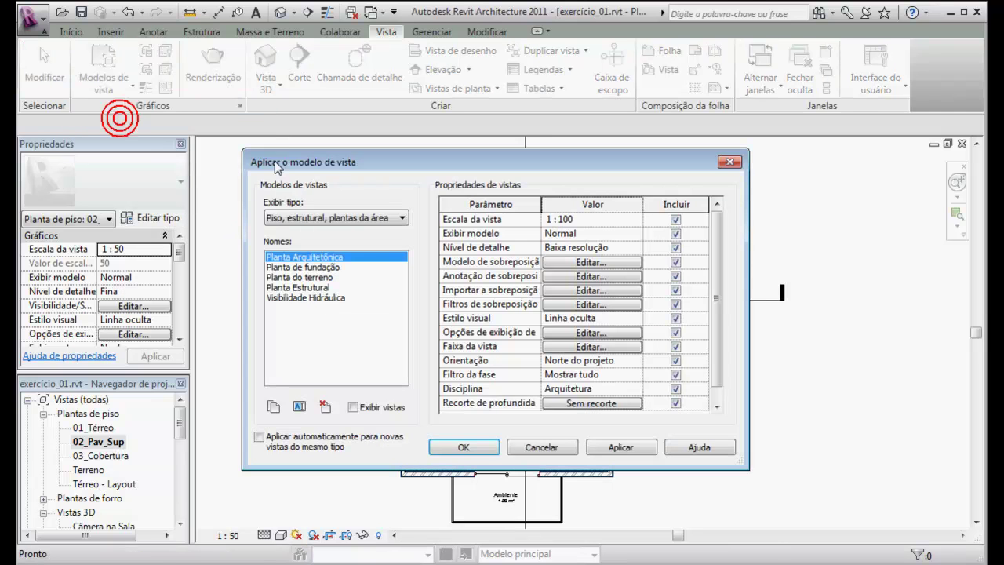
left_click(305, 299)
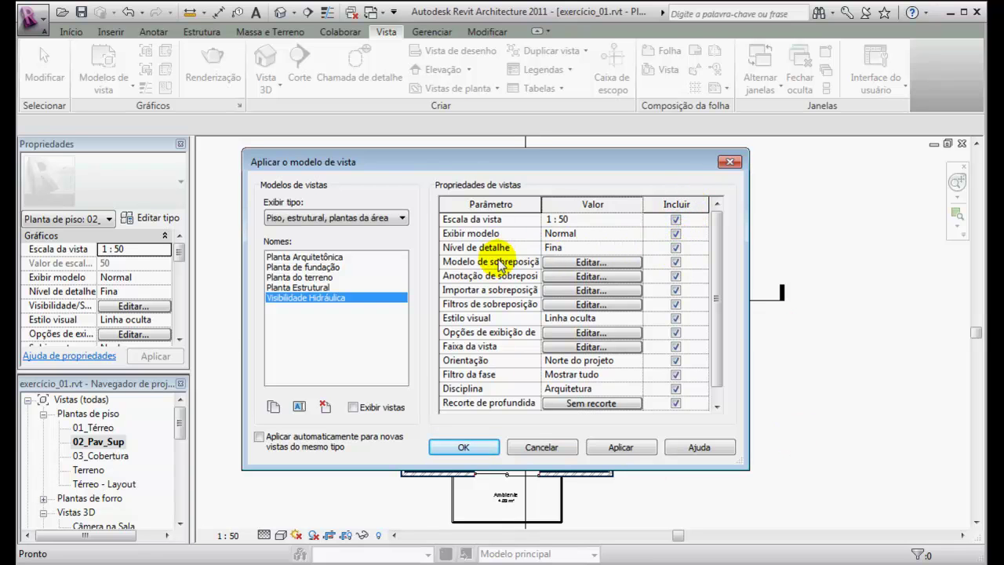
left_click(675, 247)
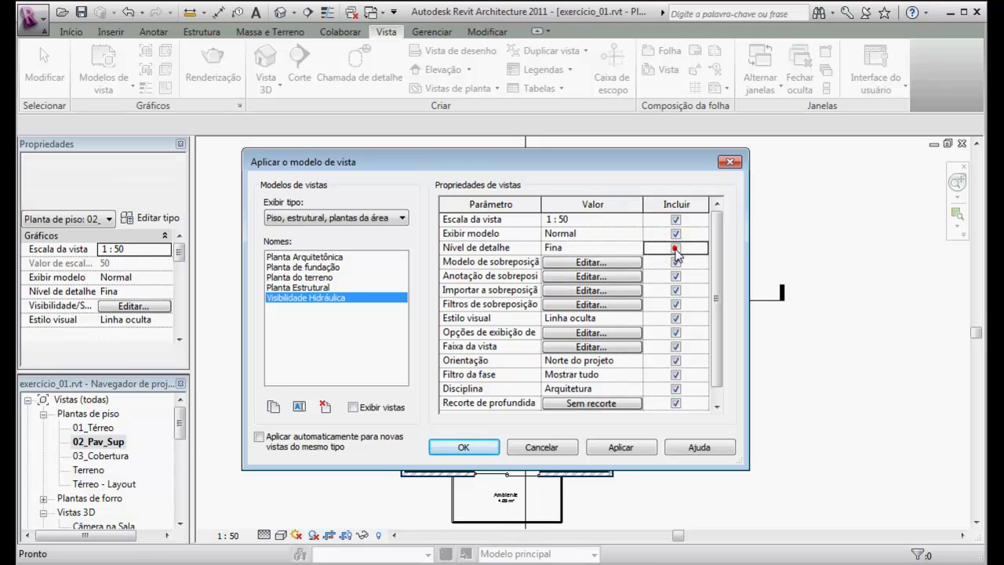
left_click(621, 448)
left_click(464, 447)
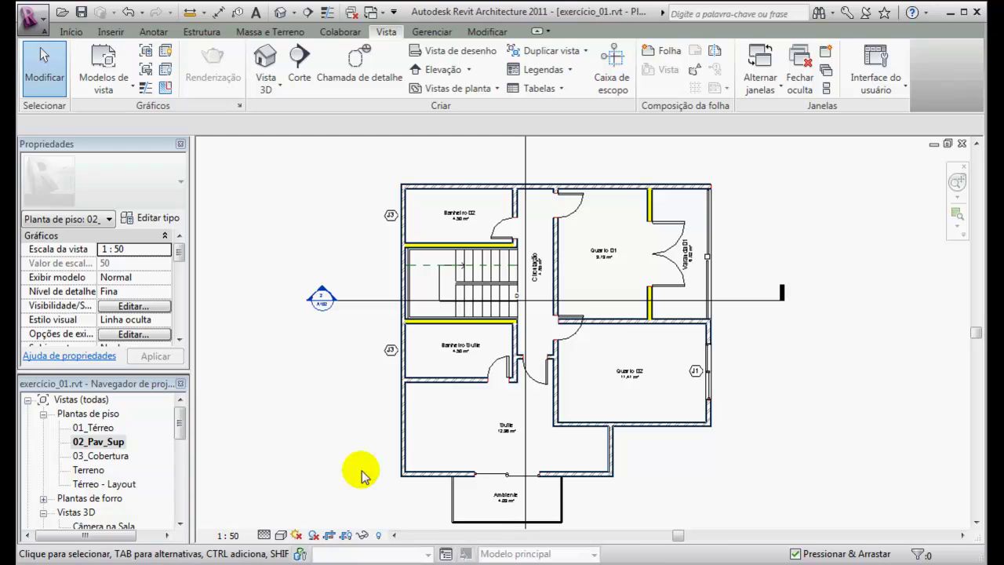
Step: Set the 02_Pav_Sup plan's detail level to Baixa resolução
left_click(263, 535)
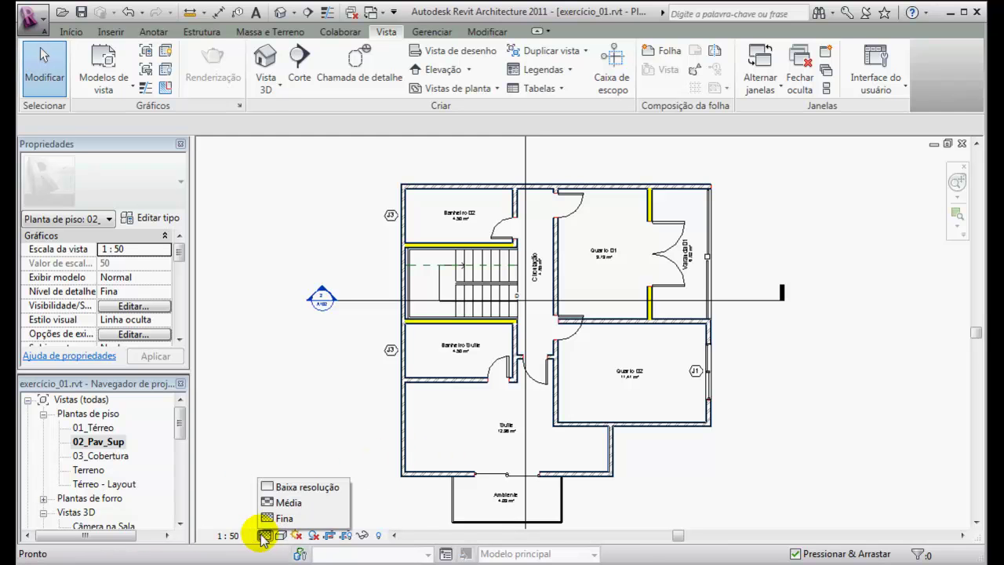
left_click(271, 486)
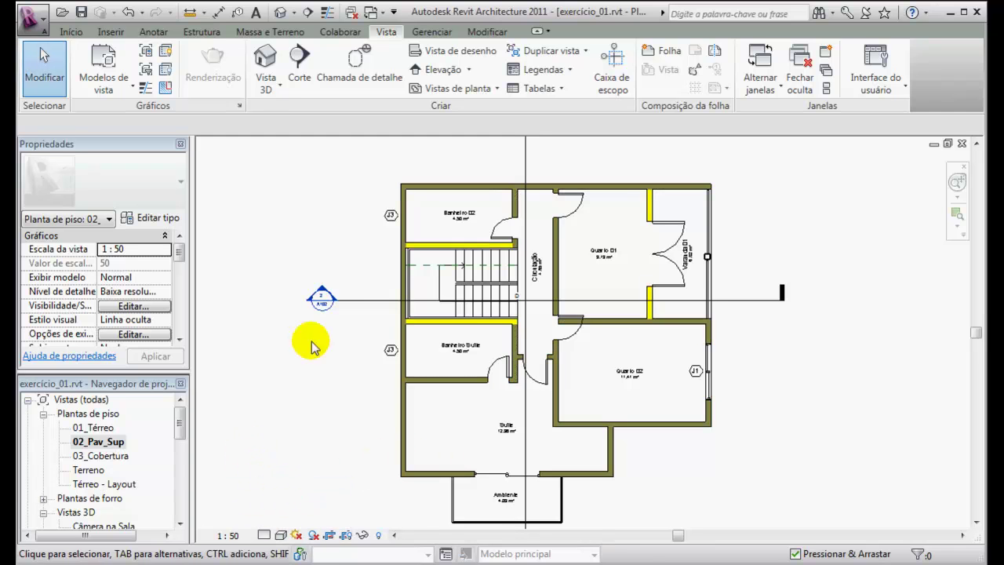
left_click(246, 333)
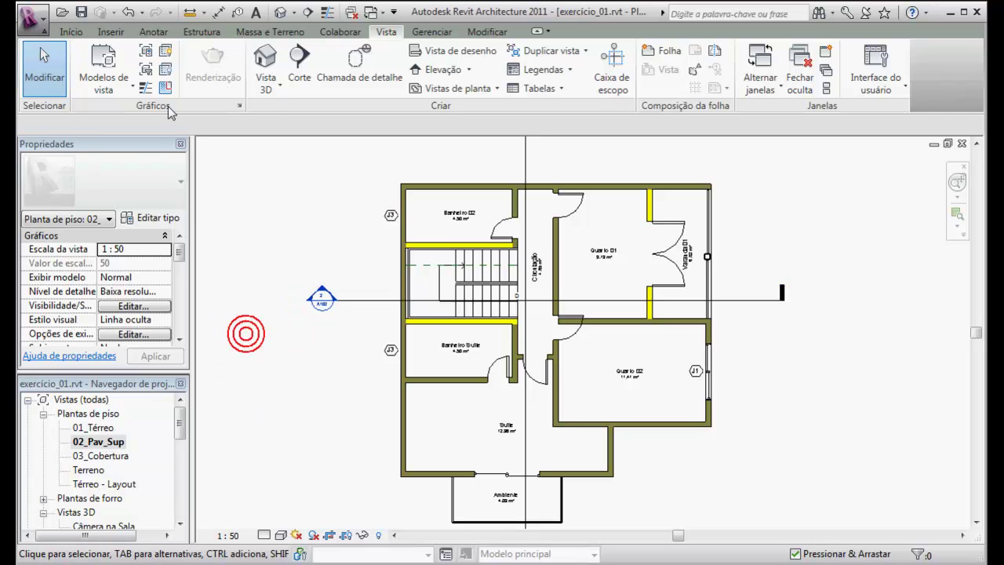
Step: Reapply the Visibilidade Hidráulica template to the 02_Pav_Sup plan with Nível de detalhe still excluded
left_click(103, 75)
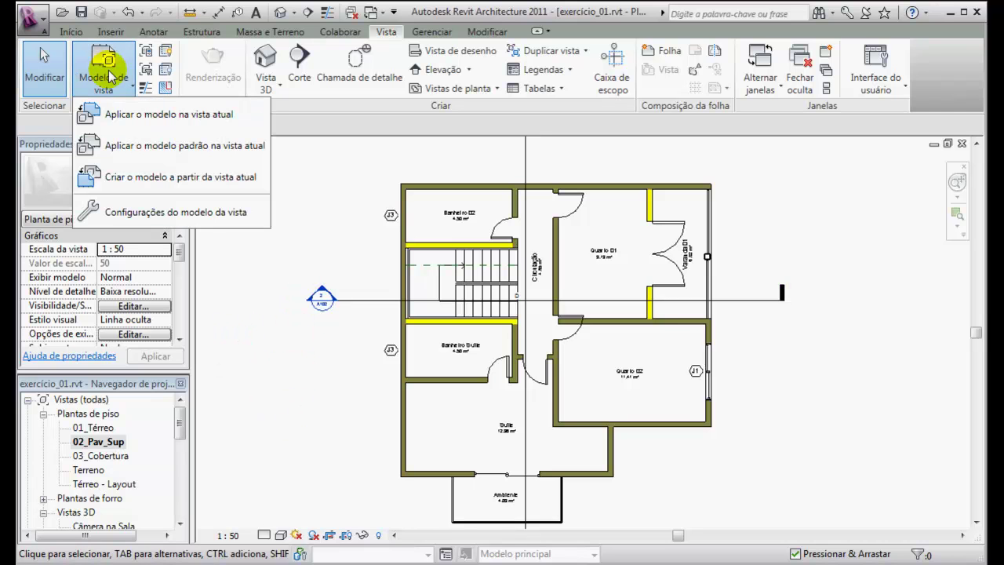
left_click(116, 117)
left_click(297, 298)
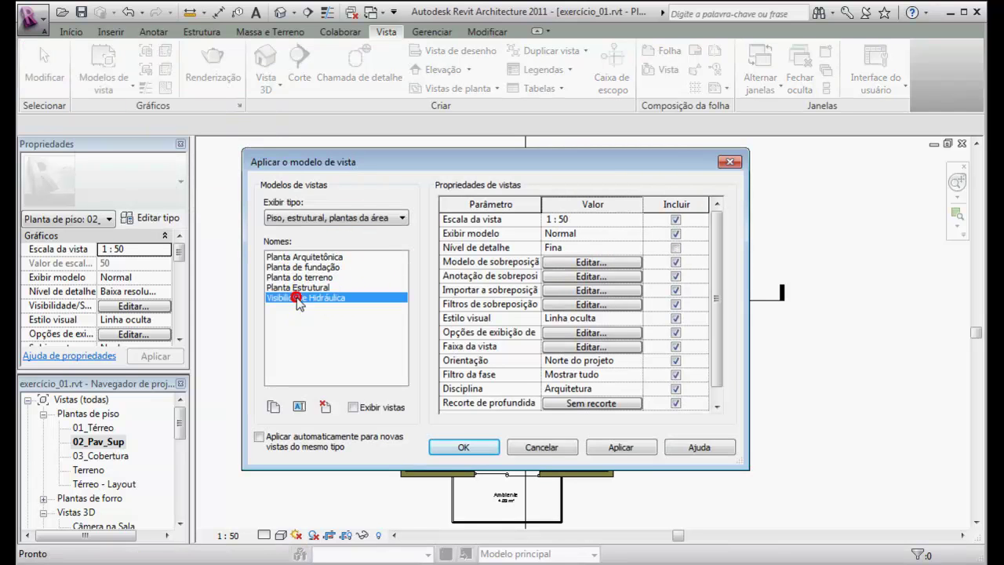
left_click(612, 447)
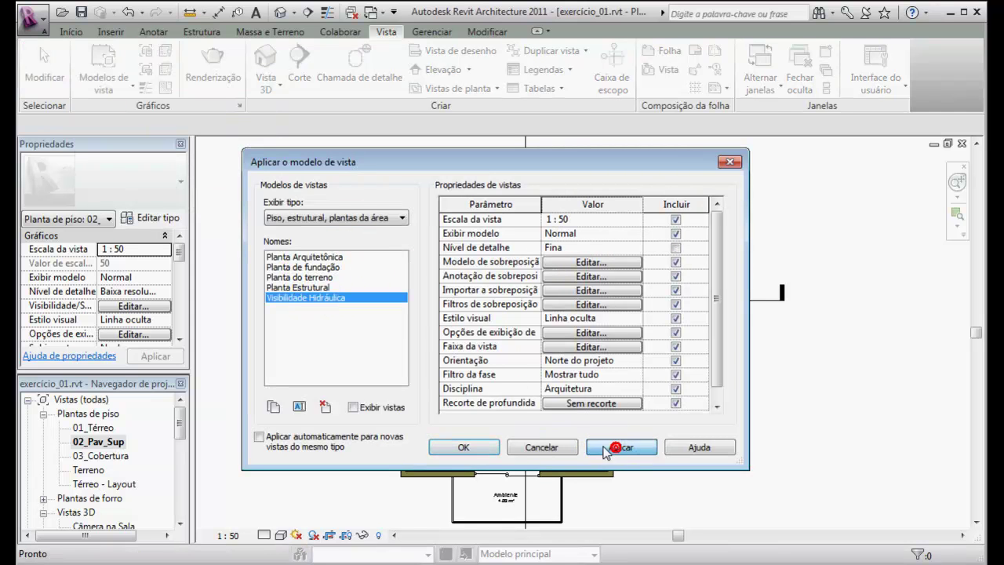
left_click(480, 447)
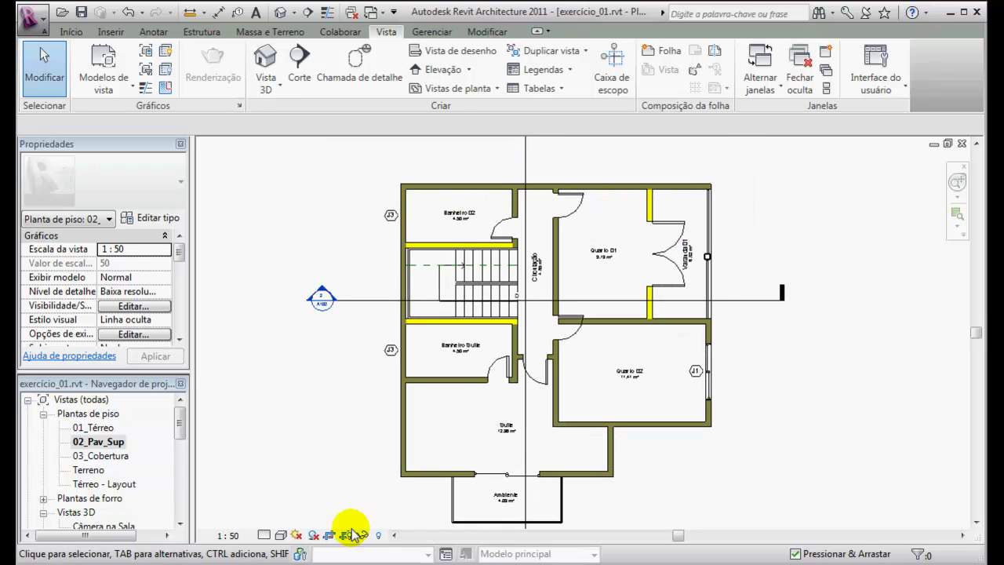
Step: Include Nível de detalhe in the Visibilidade Hidráulica template again and apply the template to the 02_Pav_Sup plan
left_click(104, 77)
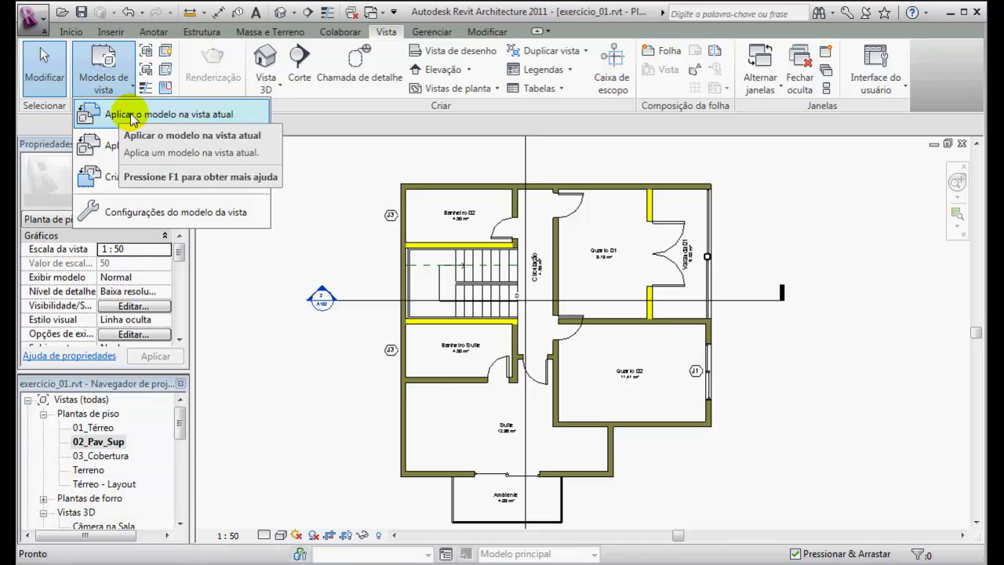
left_click(137, 112)
left_click(317, 299)
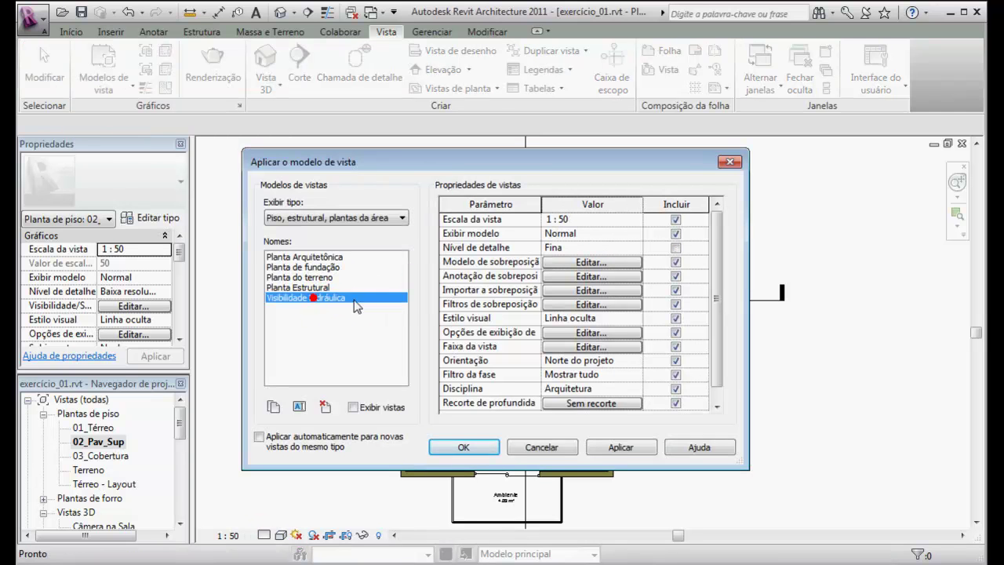
left_click(676, 248)
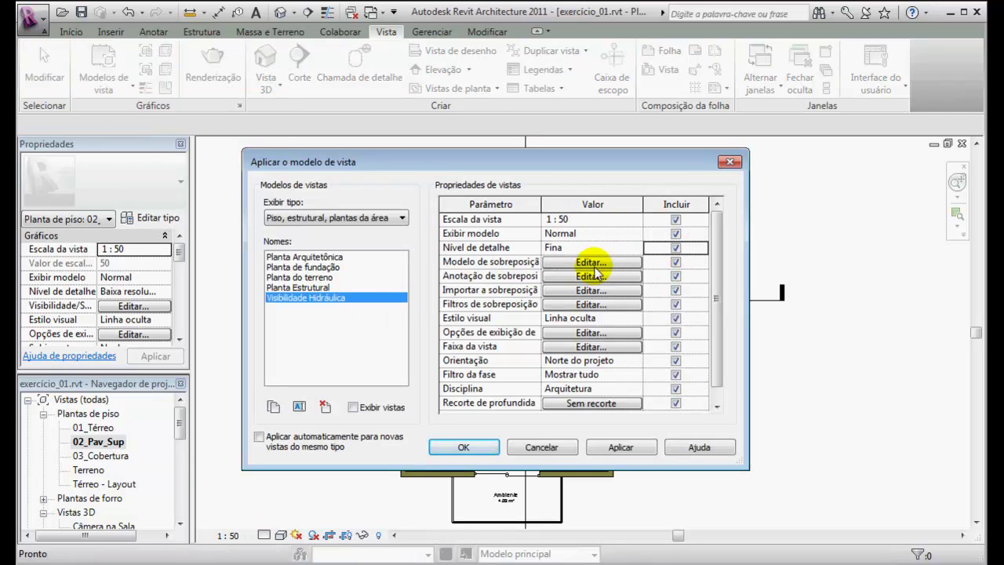
left_click(636, 447)
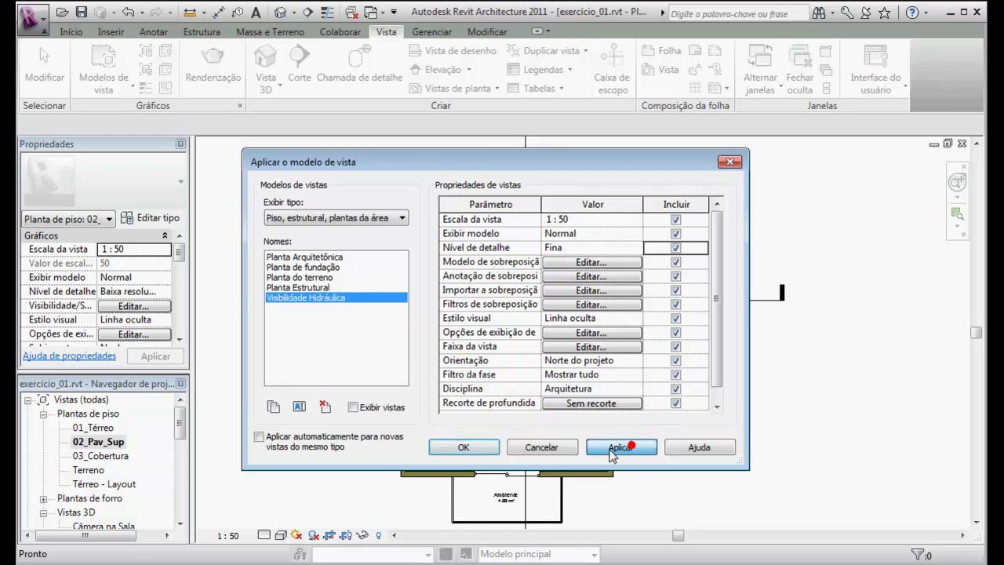
left_click_drag(487, 162, 494, 138)
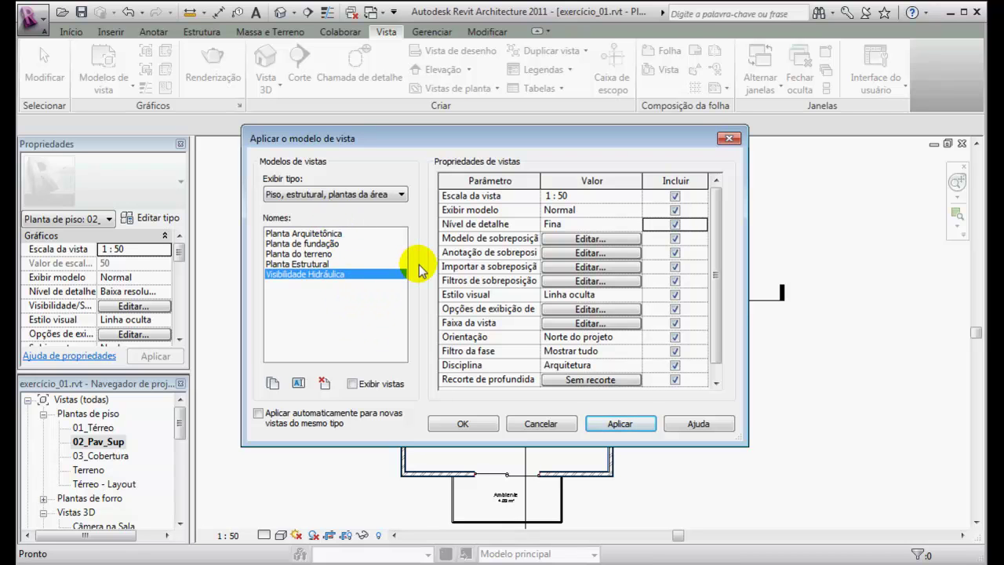
Step: Filter the view templates to the elevations, sections and detail views type
left_click(401, 196)
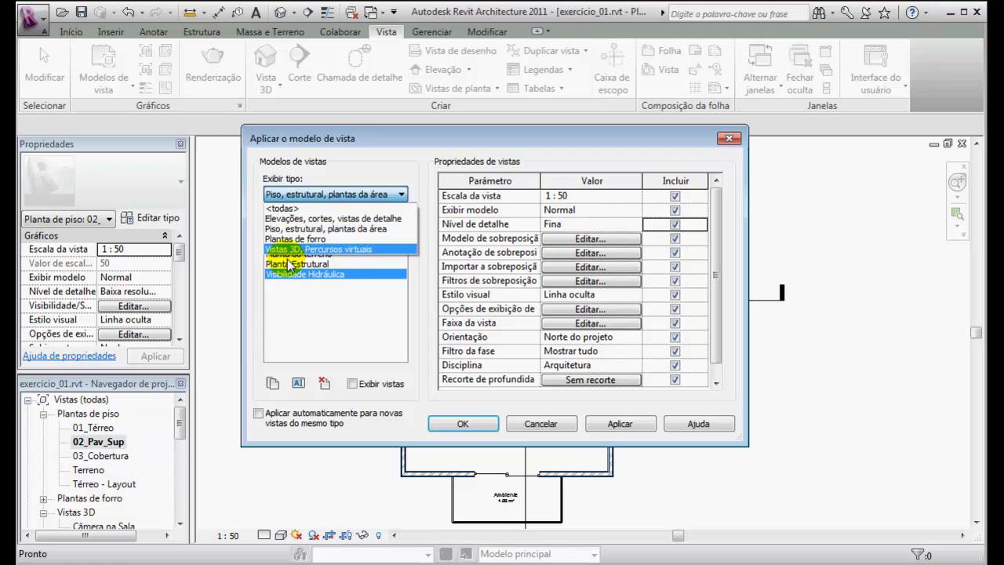
left_click(401, 196)
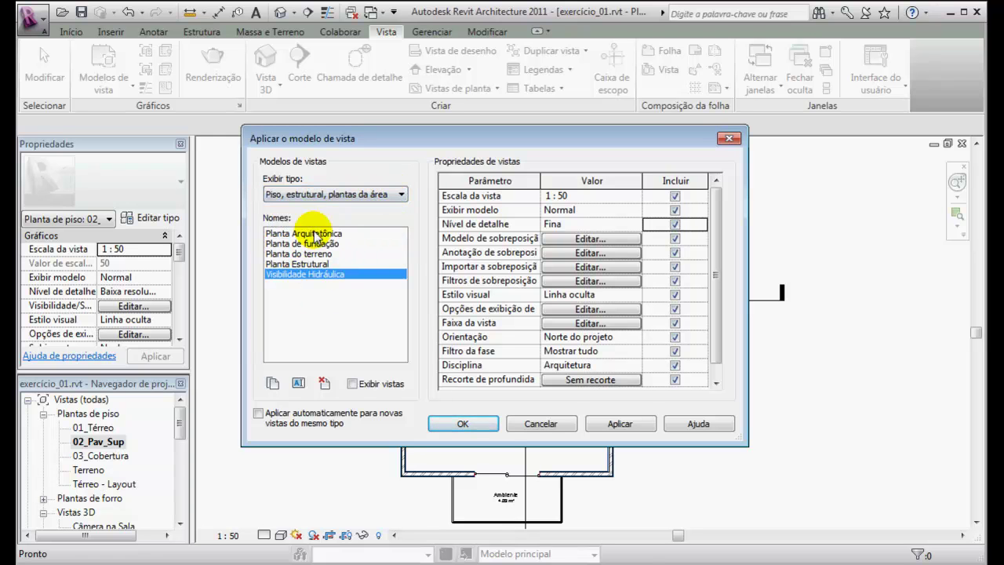
left_click(401, 194)
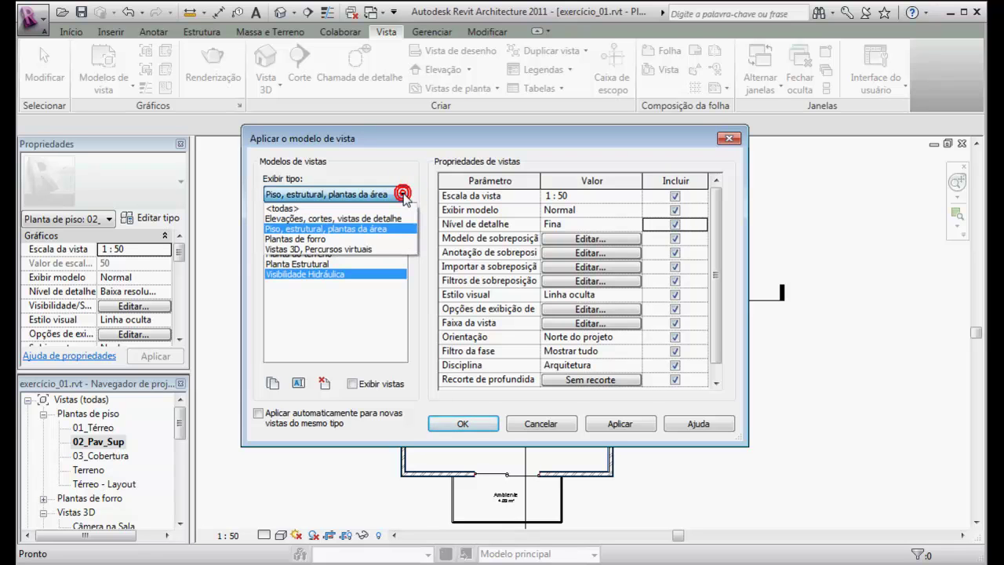
left_click(401, 195)
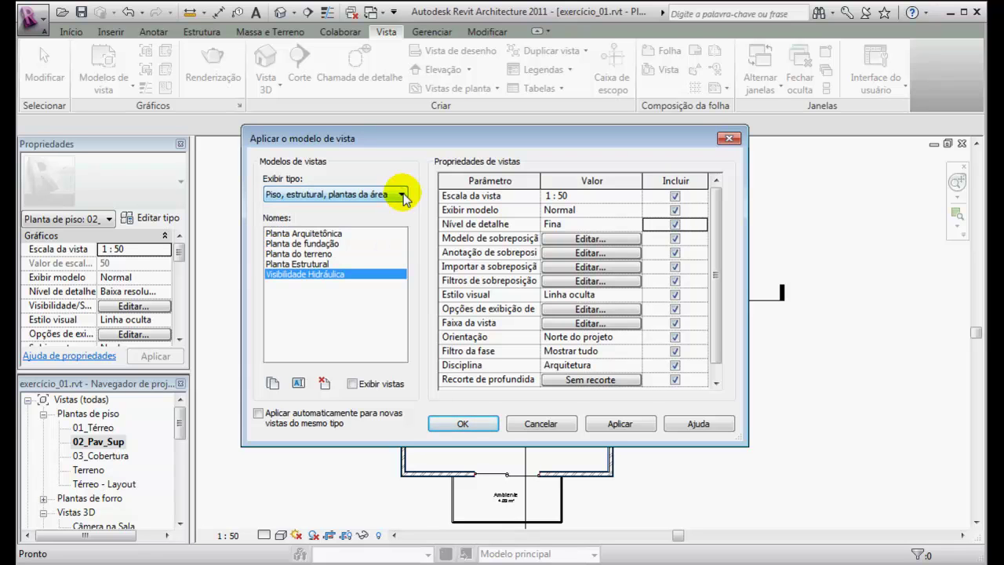
left_click(402, 195)
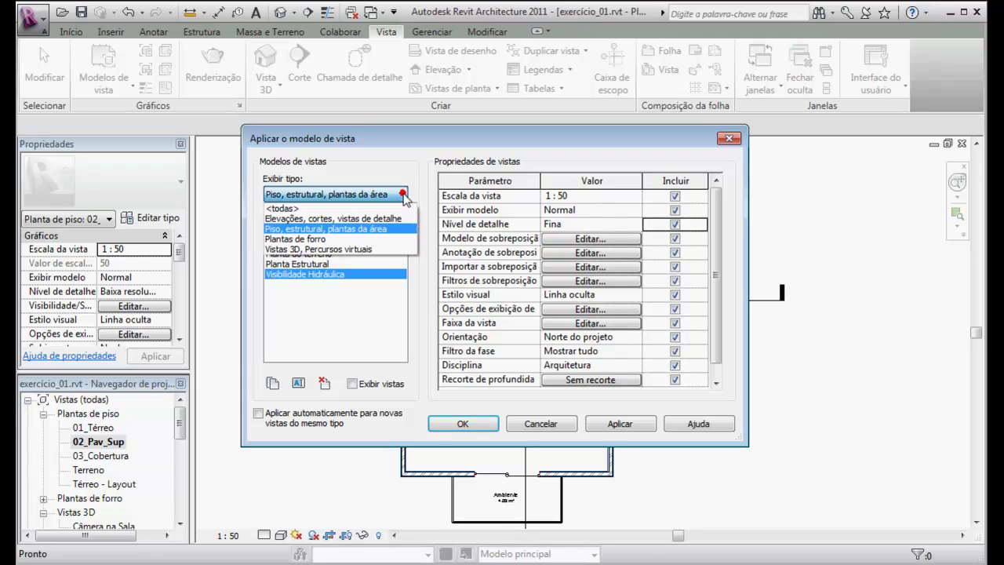
left_click(338, 218)
Step: Duplicate the Corte arquitetônico view template under the name Corte Padrão Cadnorma
left_click(313, 244)
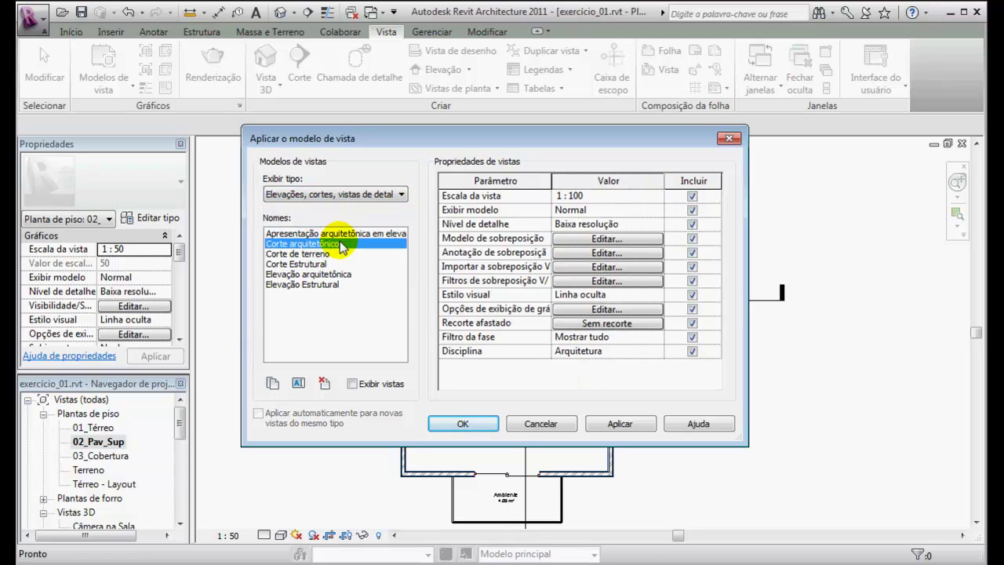
left_click(625, 228)
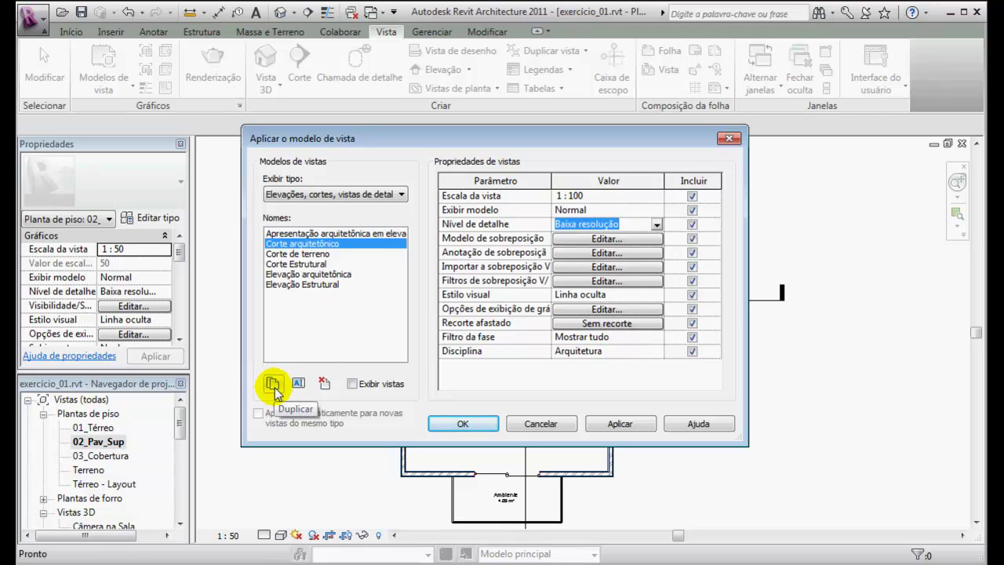
left_click(273, 384)
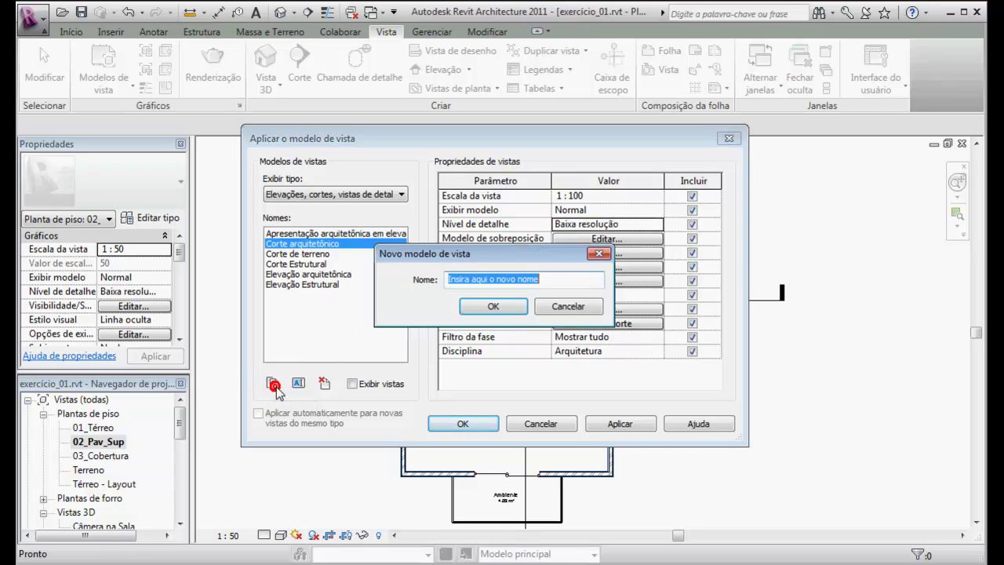
type("Corte Padrão Cadnorm")
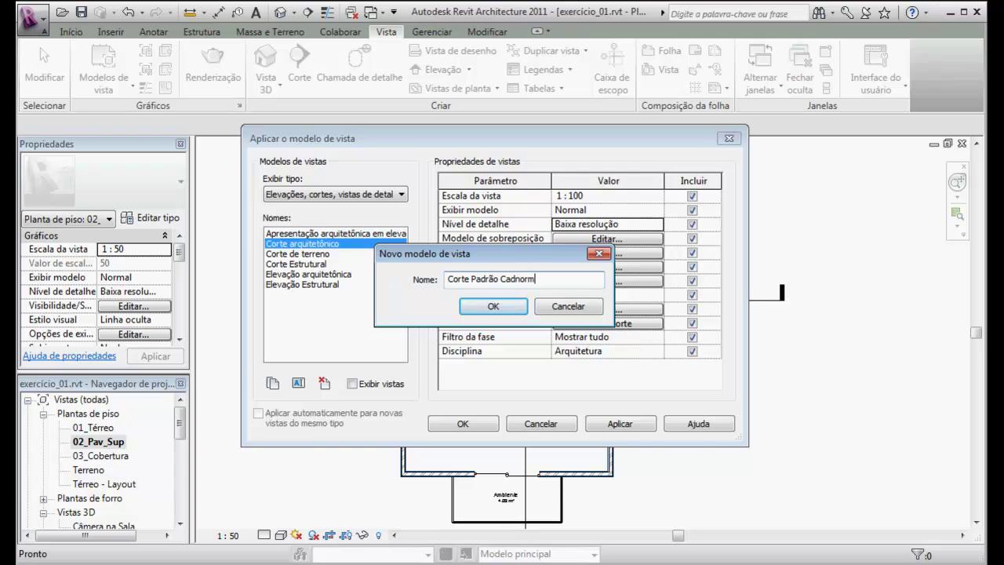
type("a")
left_click(493, 306)
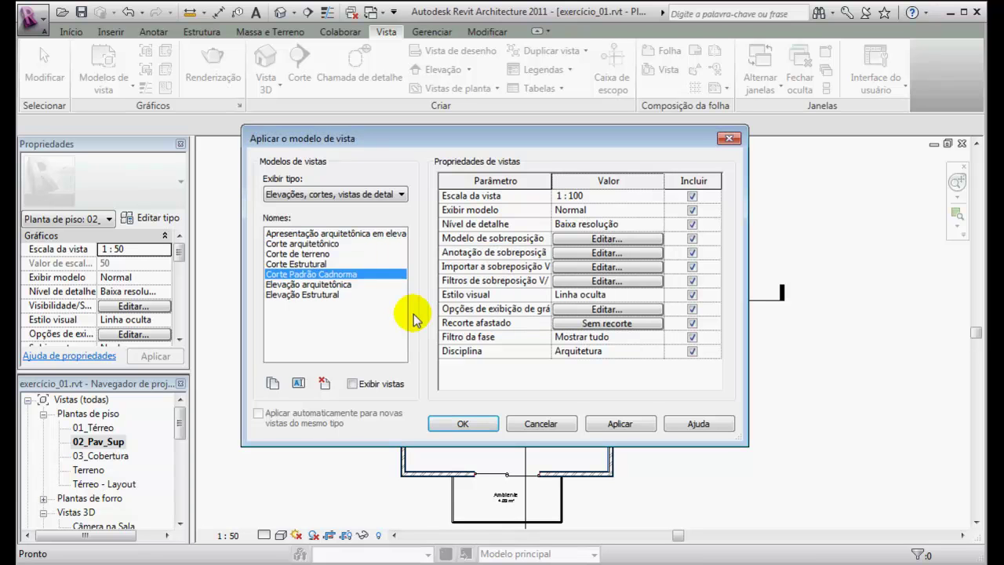
Step: Compare the Corte Padrão Cadnorma template with Corte arquitetônico and examine its model and annotation category visibility overrides
left_click(319, 243)
left_click(320, 274)
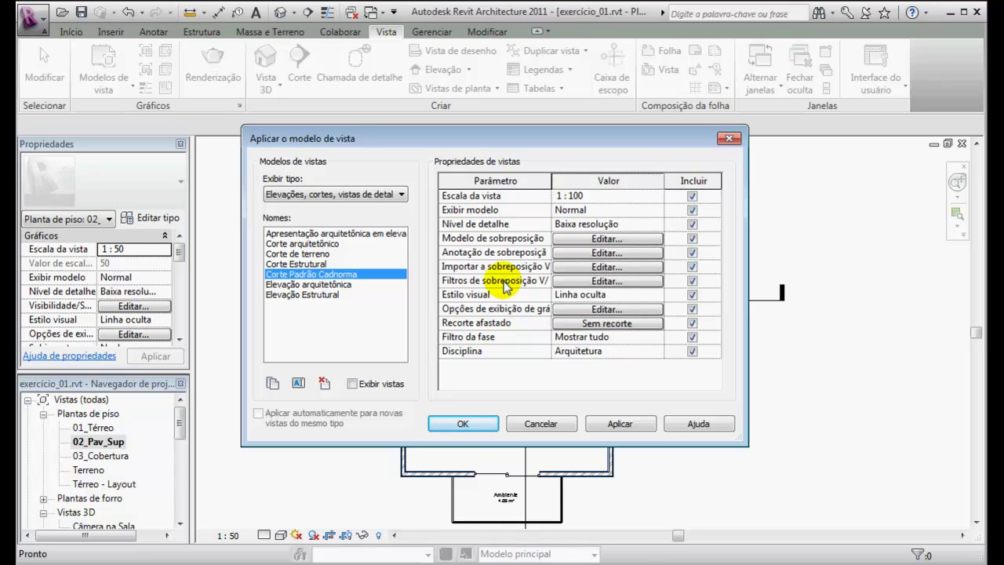
left_click(599, 253)
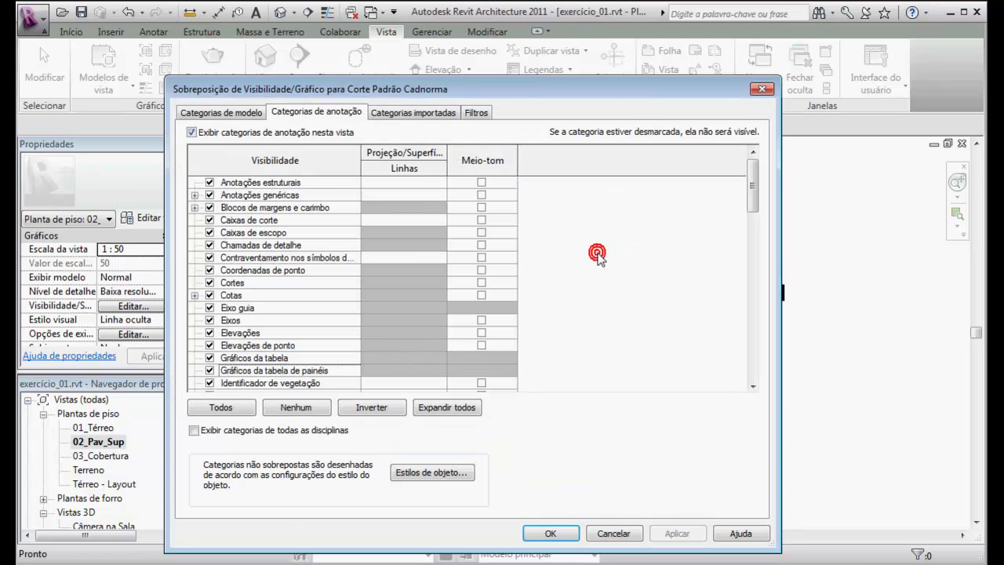
left_click(613, 533)
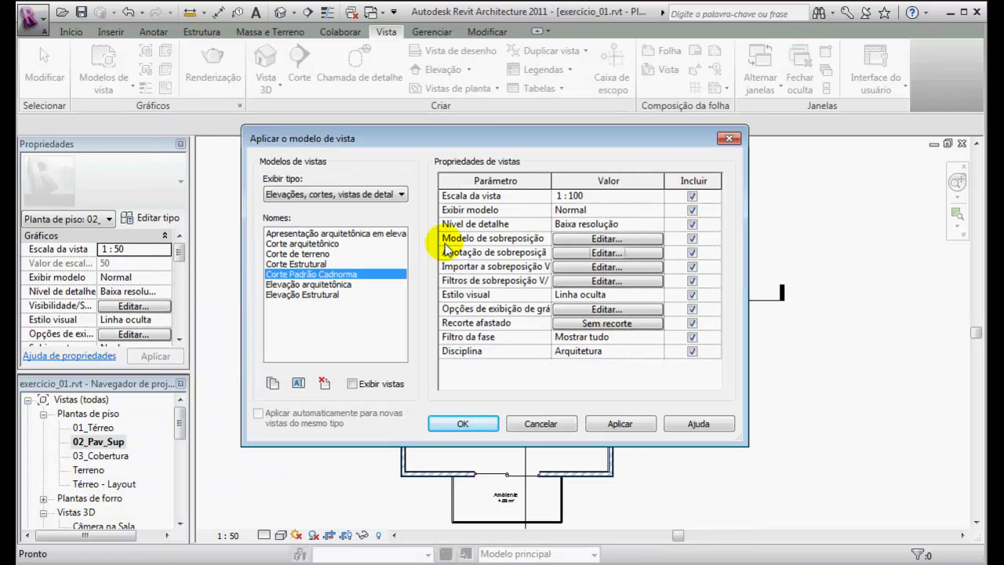
left_click(595, 238)
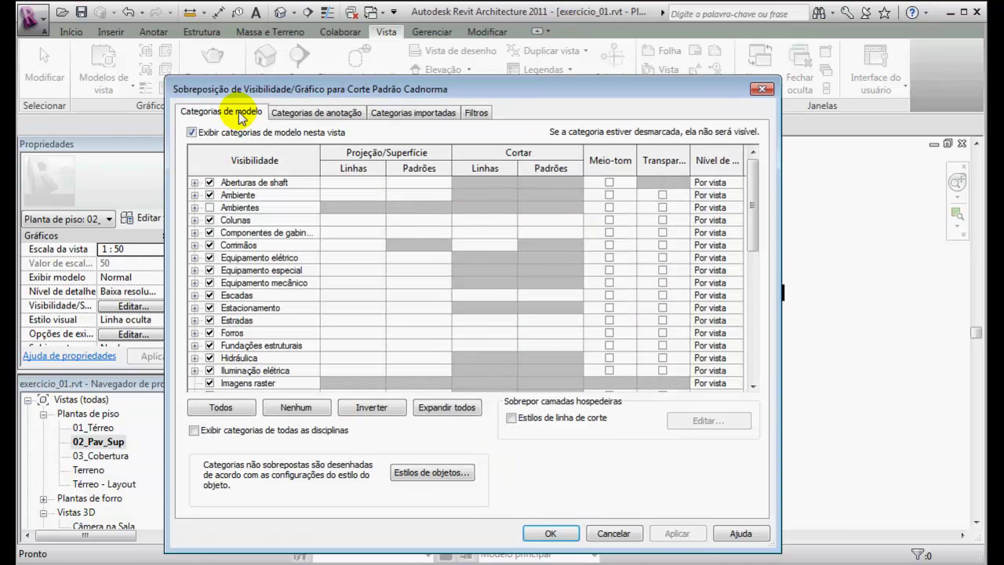
left_click(611, 533)
left_click(601, 253)
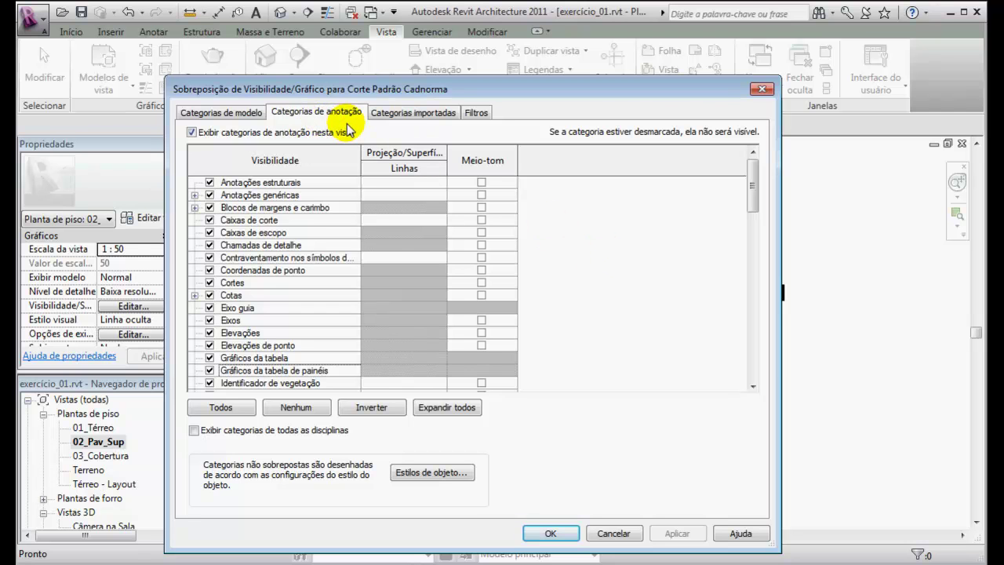
left_click(219, 112)
left_click(298, 114)
left_click(239, 114)
left_click(298, 113)
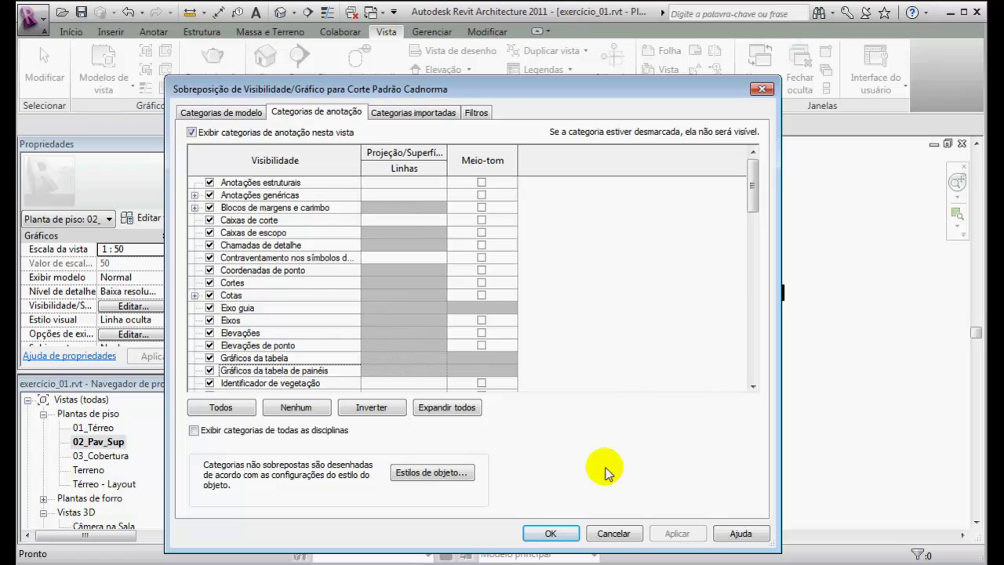
left_click(558, 533)
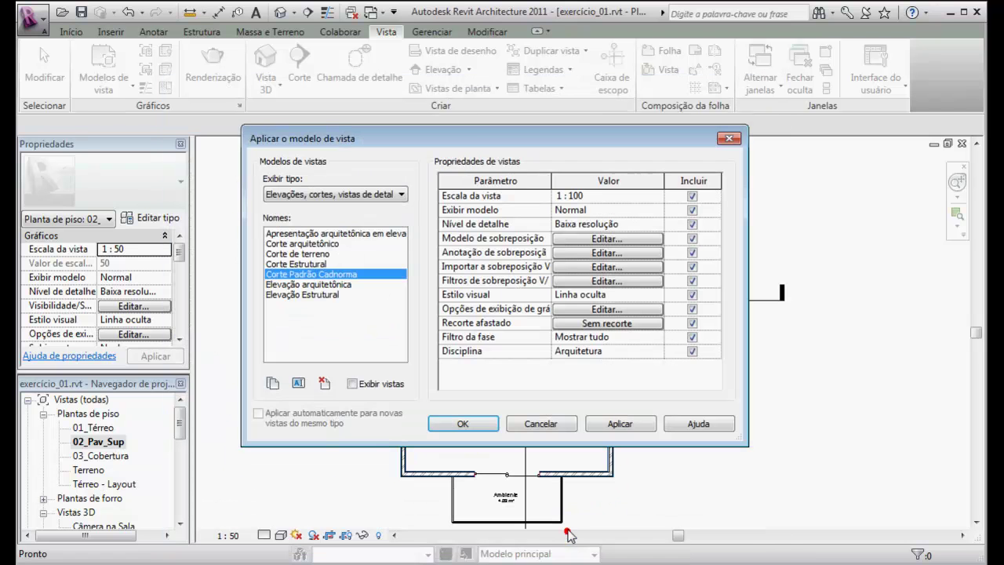
Step: Examine the visual style choices and the graphic display options of the Corte Padrão Cadnorma template
left_click(584, 294)
left_click(619, 294)
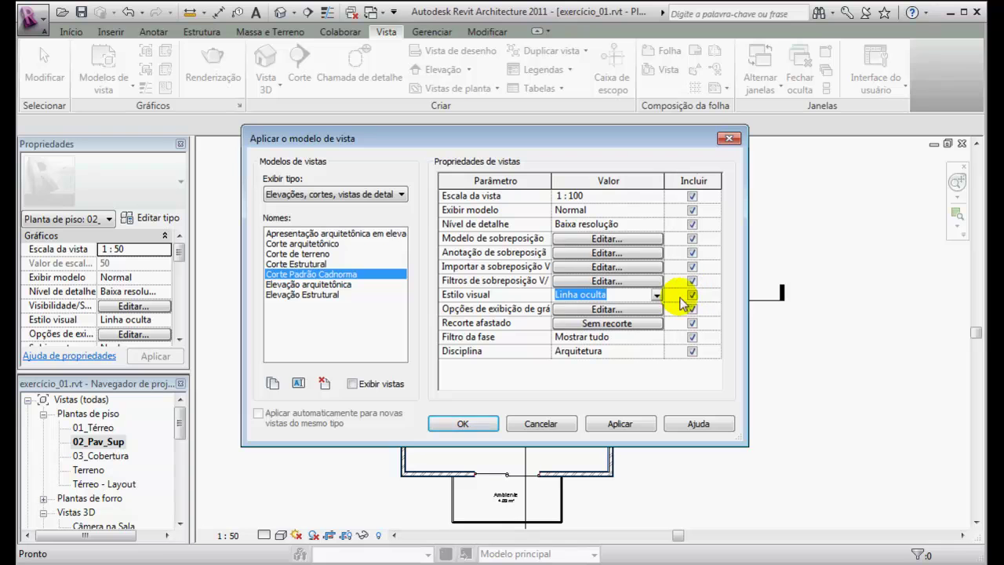
left_click(656, 294)
left_click(656, 296)
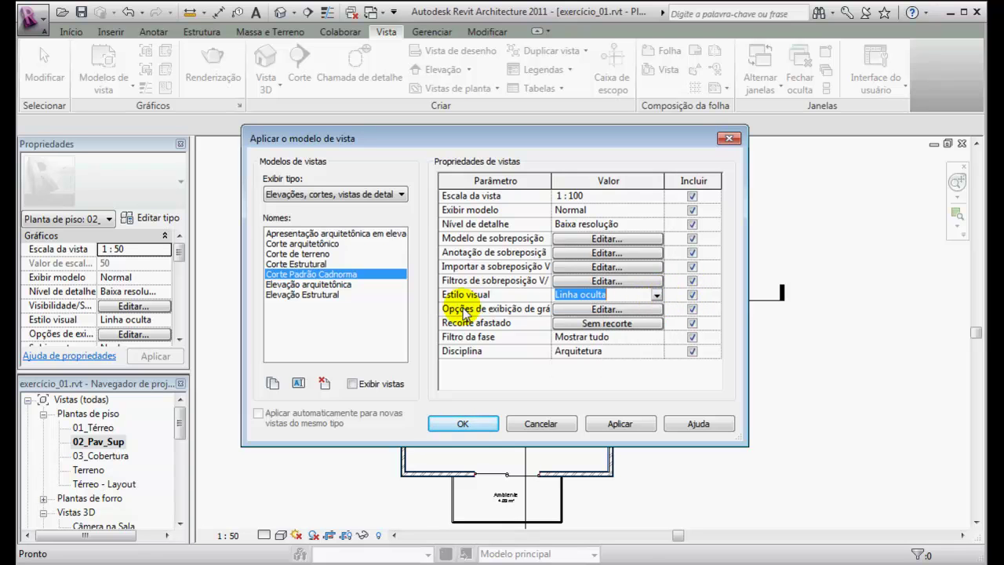
left_click(596, 309)
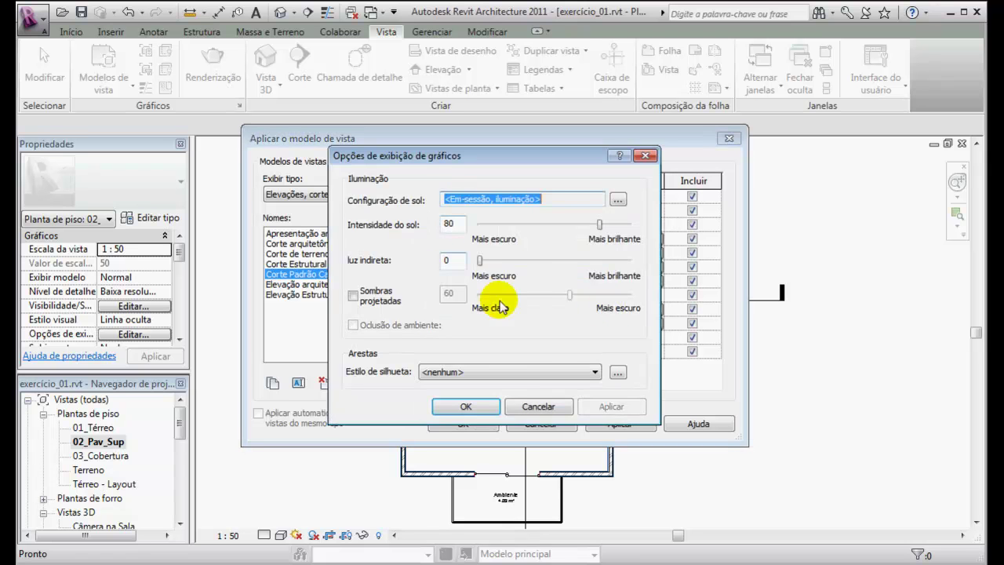
left_click(538, 406)
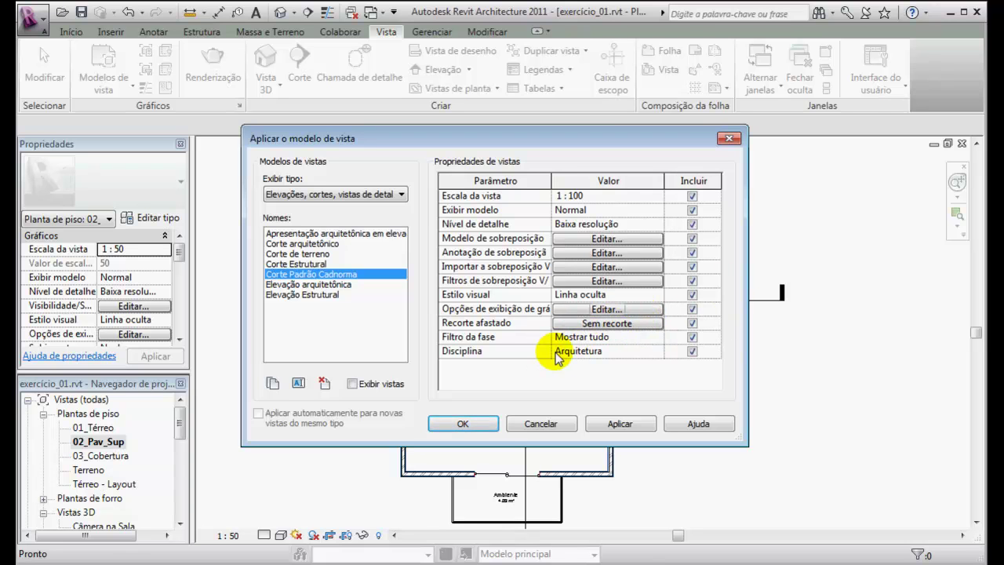
Step: Review the other section and elevation view templates, and leave the template settings discarding all changes
left_click(322, 264)
left_click(327, 254)
left_click(325, 243)
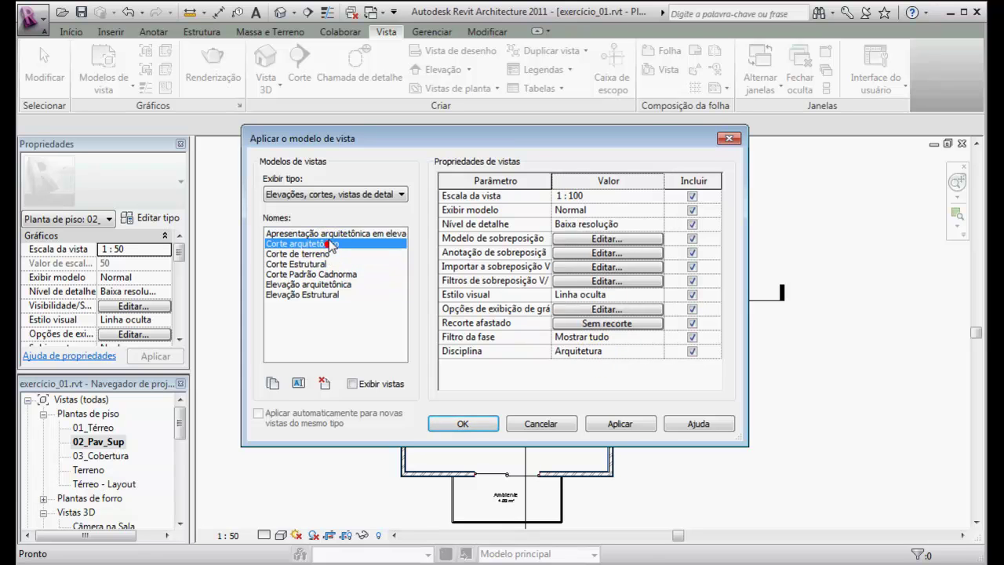
left_click(333, 233)
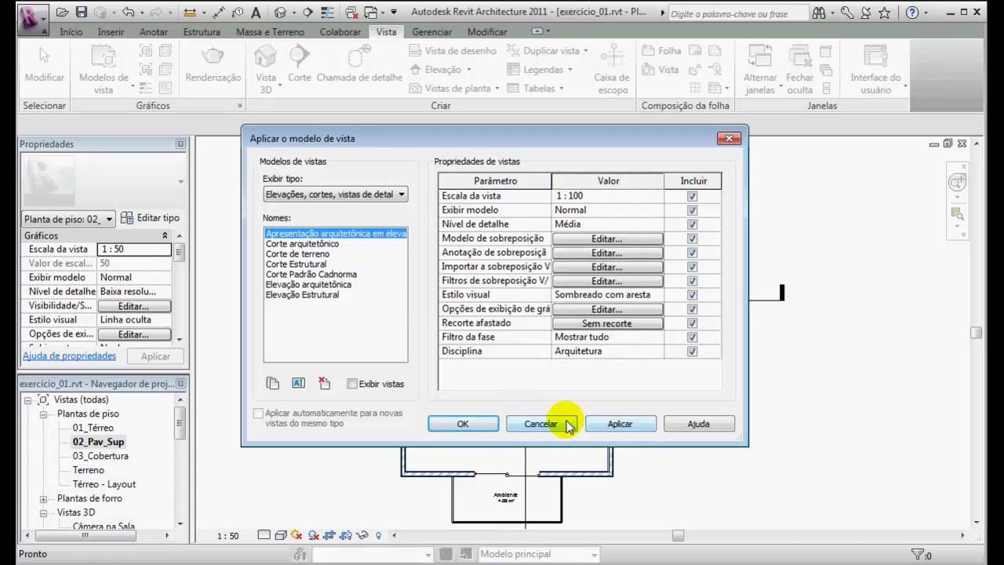
left_click(619, 423)
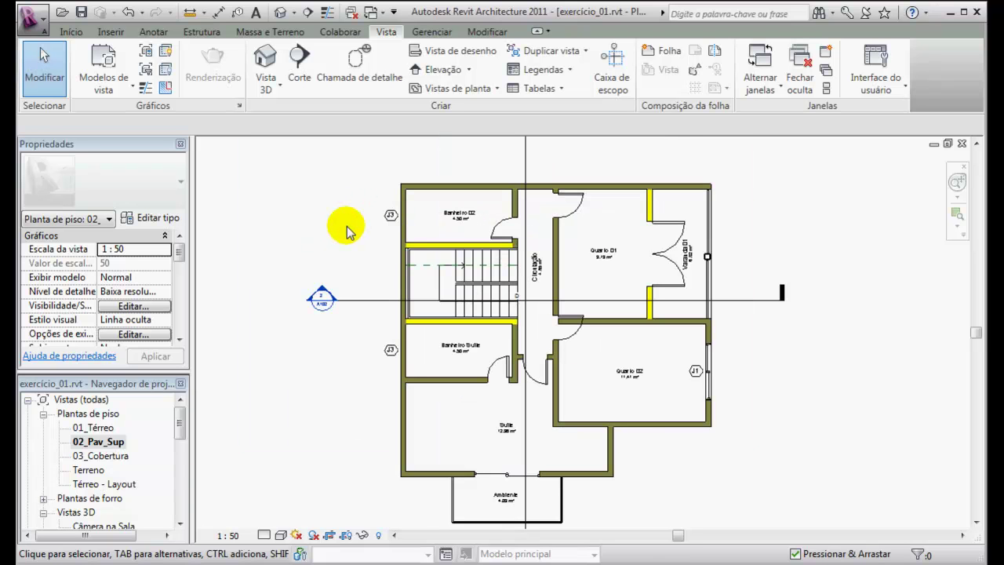